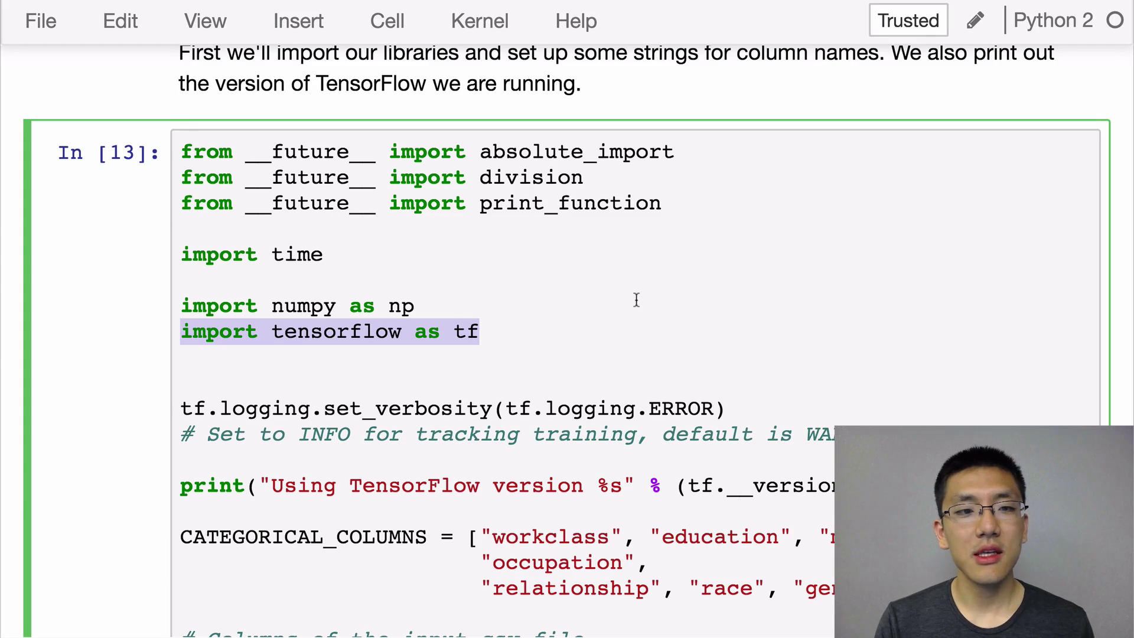
scroll(640, 293, "down", 1)
scroll(638, 296, "down", 1)
scroll(636, 300, "down", 1)
scroll(635, 300, "down", 1)
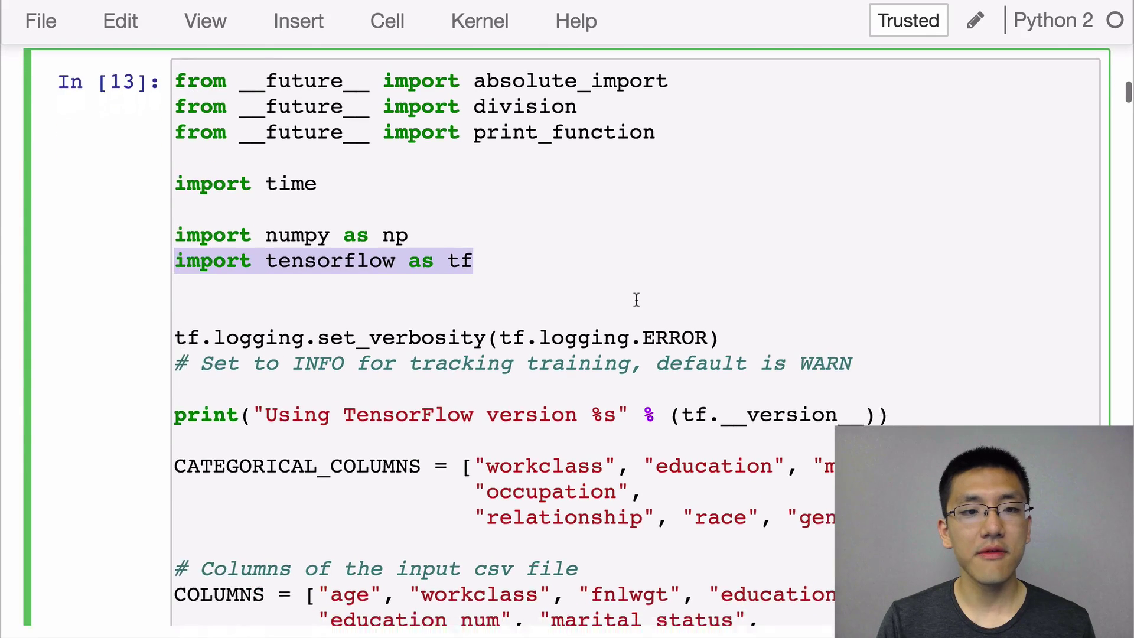
scroll(635, 300, "down", 1)
scroll(635, 299, "down", 2)
scroll(635, 299, "down", 1)
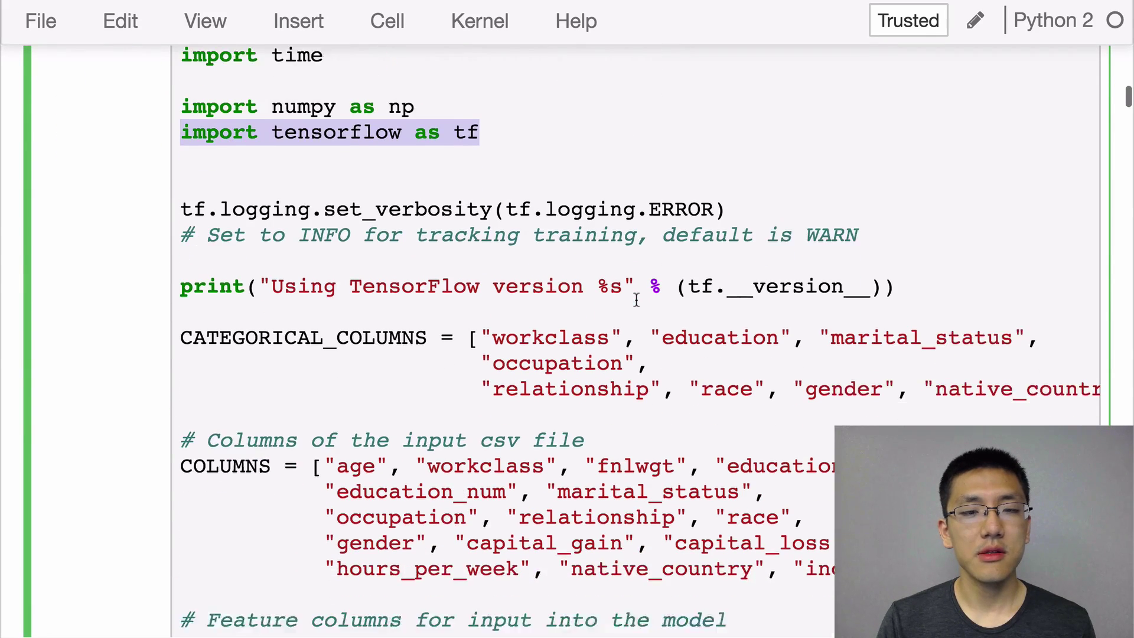
scroll(636, 299, "down", 1)
scroll(636, 300, "down", 1)
scroll(636, 299, "down", 1)
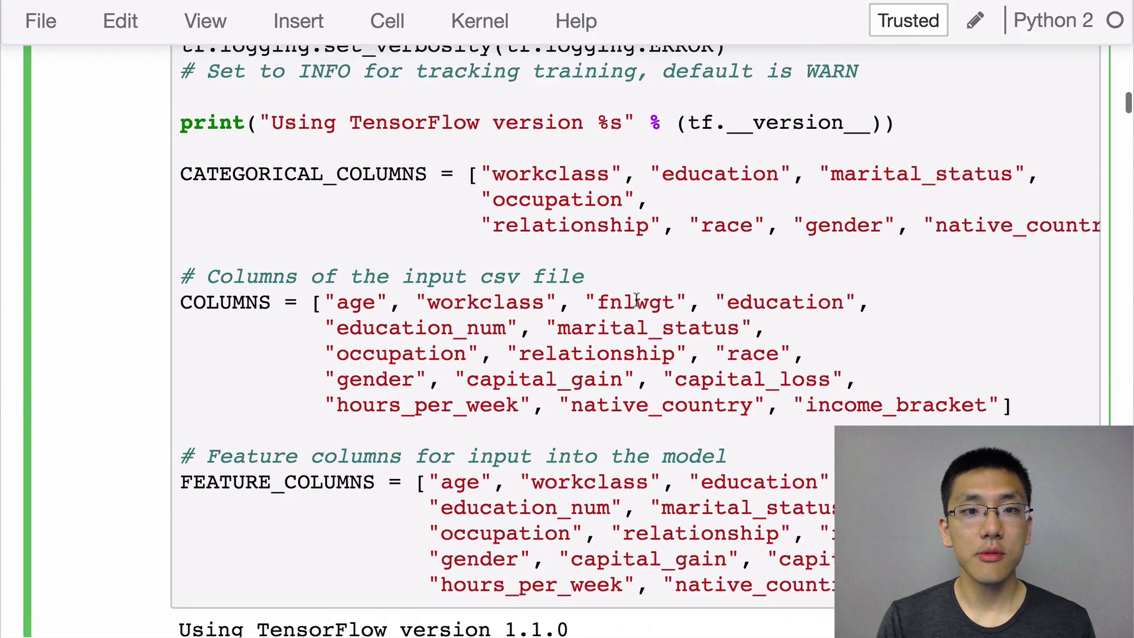
scroll(635, 299, "down", 2)
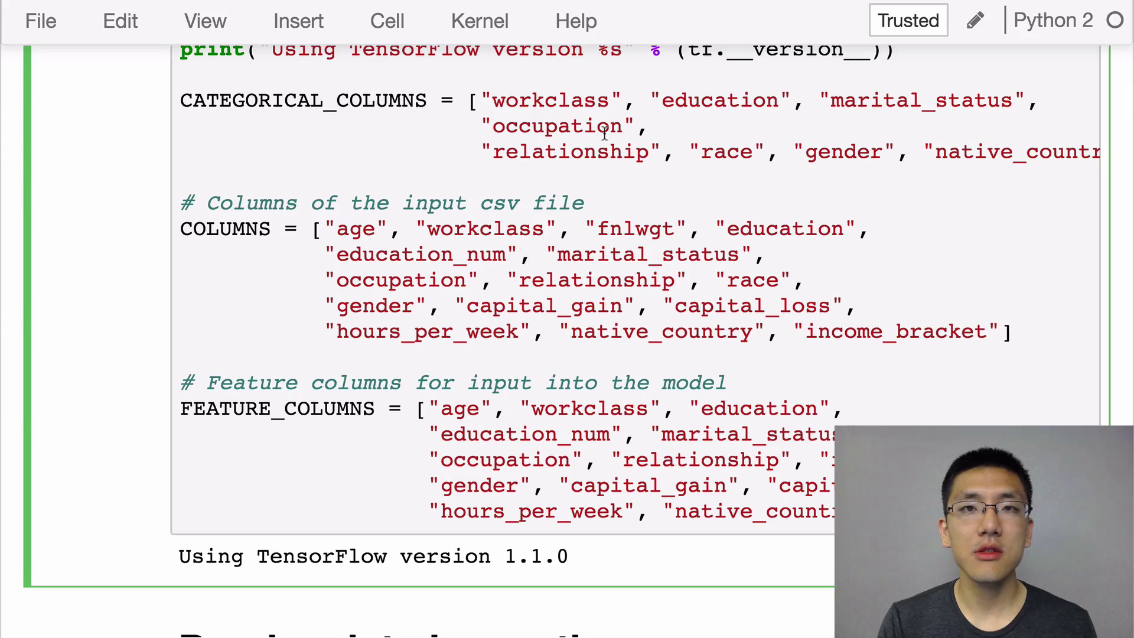
scroll(606, 132, "down", 1)
scroll(605, 131, "down", 2)
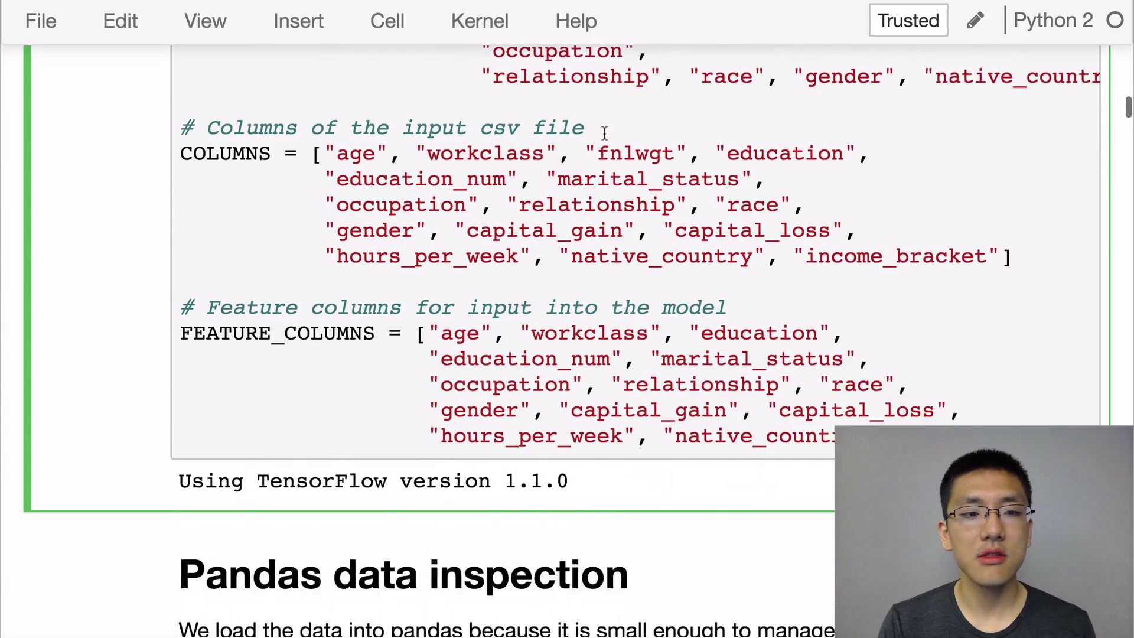
scroll(605, 131, "down", 1)
scroll(605, 131, "down", 3)
scroll(605, 131, "down", 2)
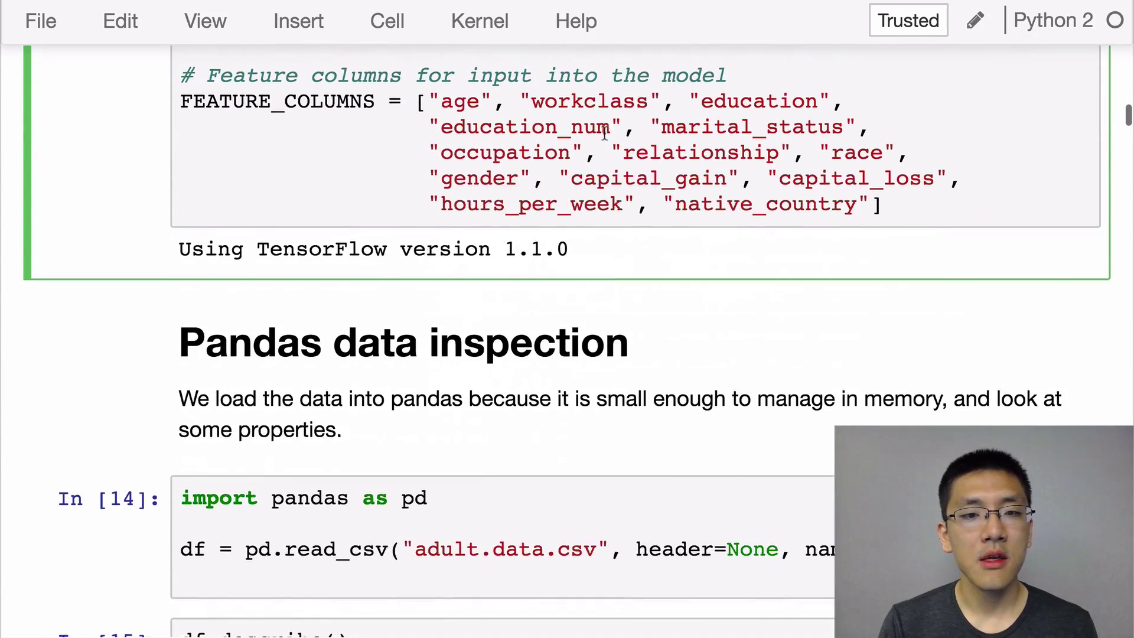
scroll(605, 131, "down", 4)
scroll(605, 132, "down", 1)
scroll(606, 131, "down", 2)
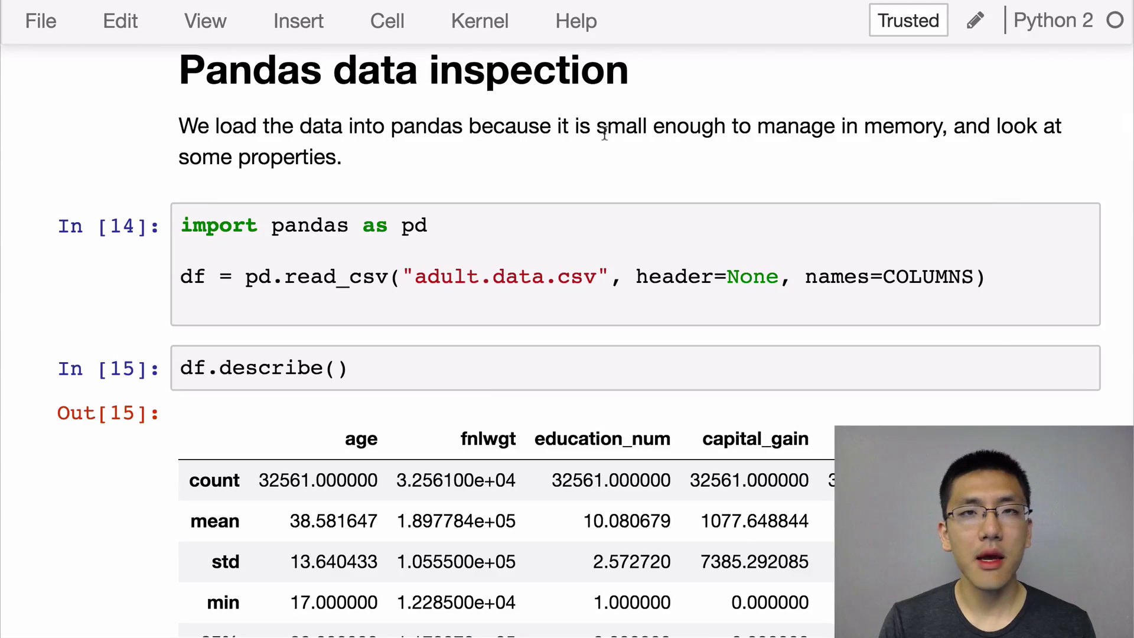
scroll(604, 132, "down", 2)
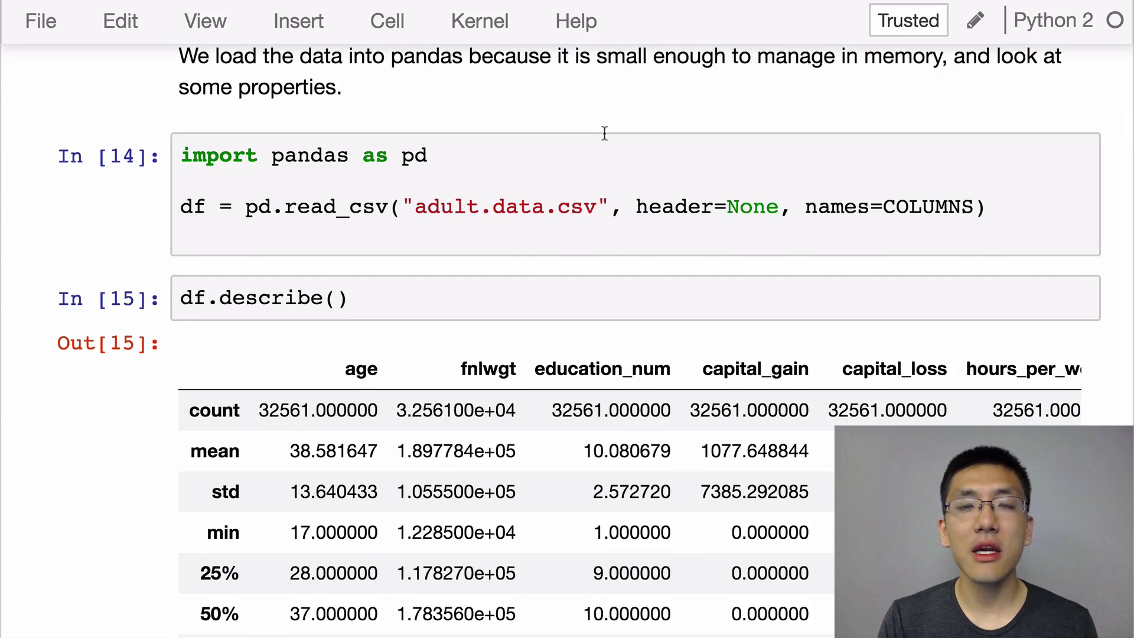
scroll(604, 134, "down", 4)
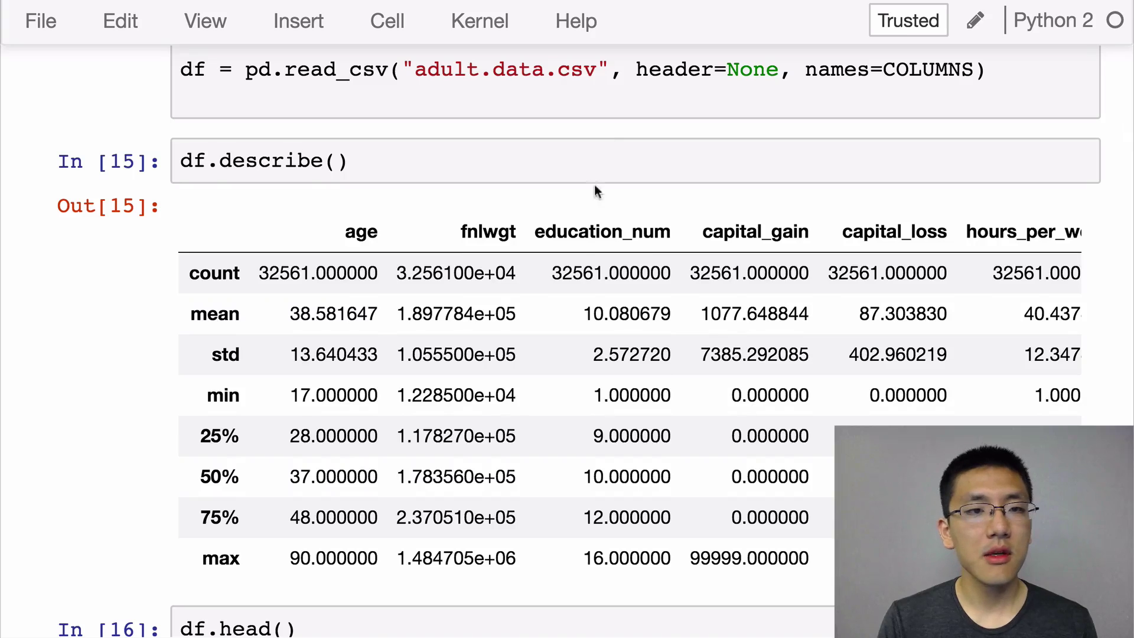
scroll(435, 195, "up", 1)
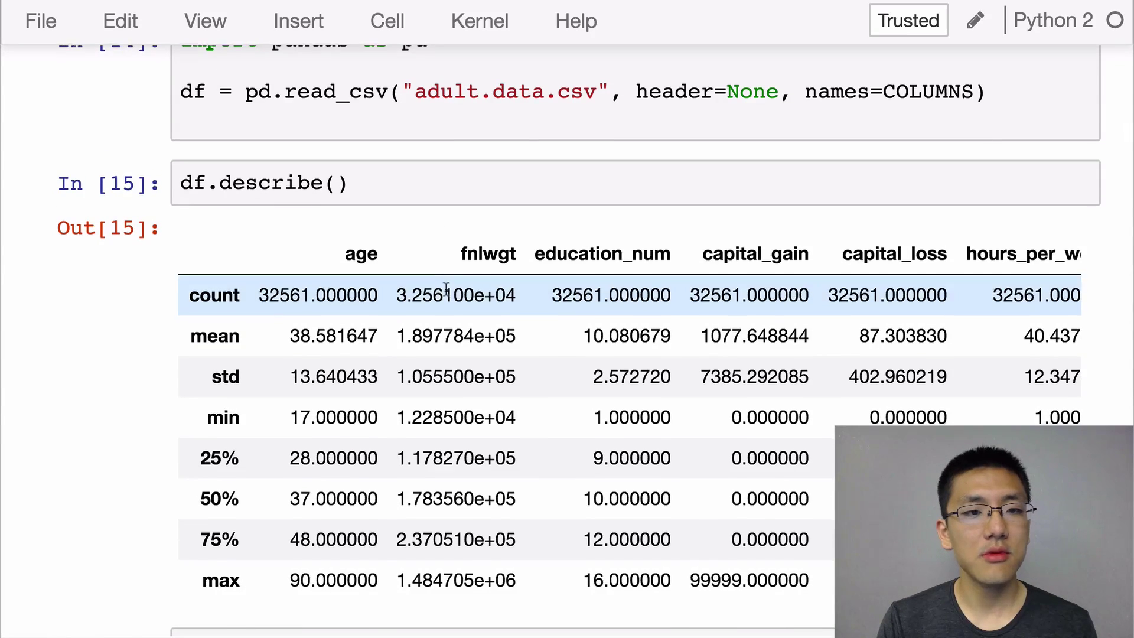
scroll(446, 288, "down", 2)
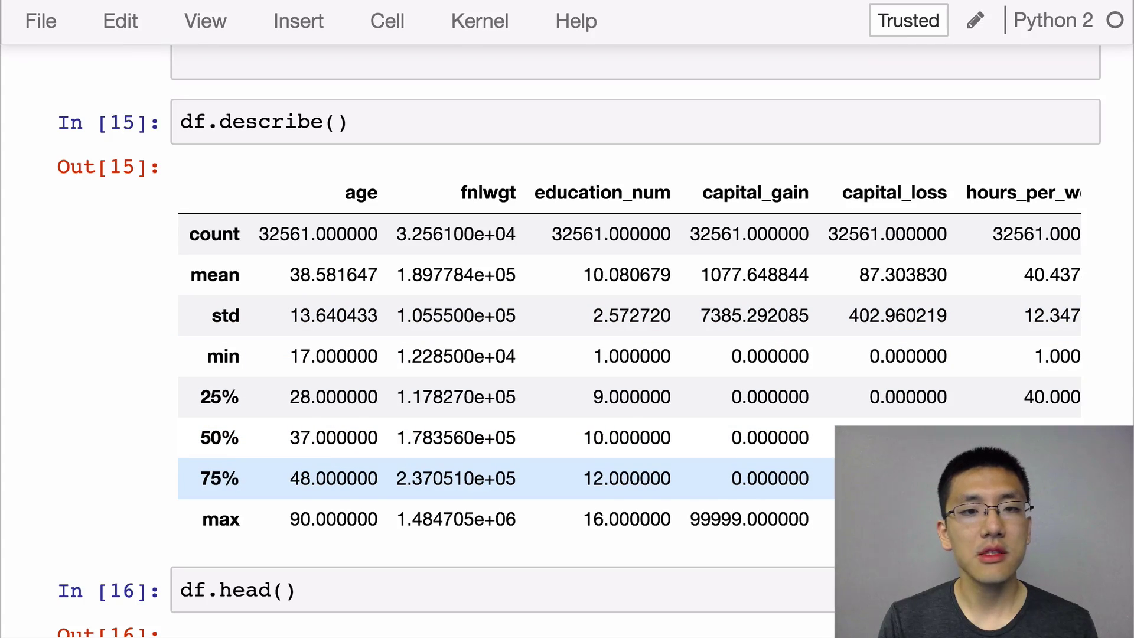
scroll(532, 478, "right", 2)
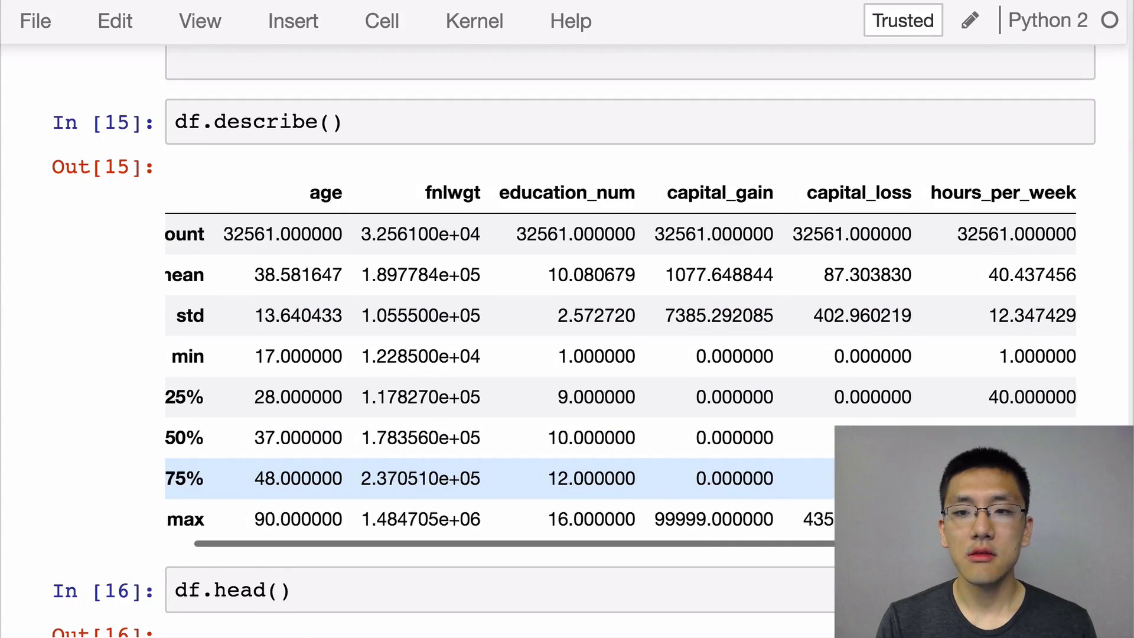
scroll(532, 479, "up", 1)
scroll(531, 470, "left", 2)
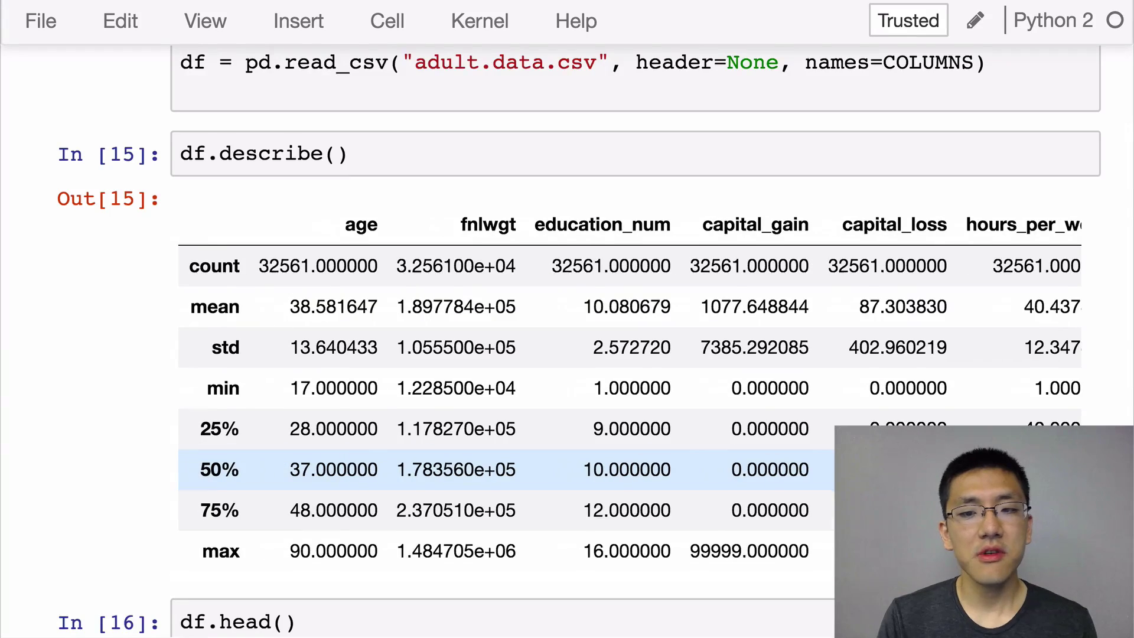
scroll(532, 470, "down", 1)
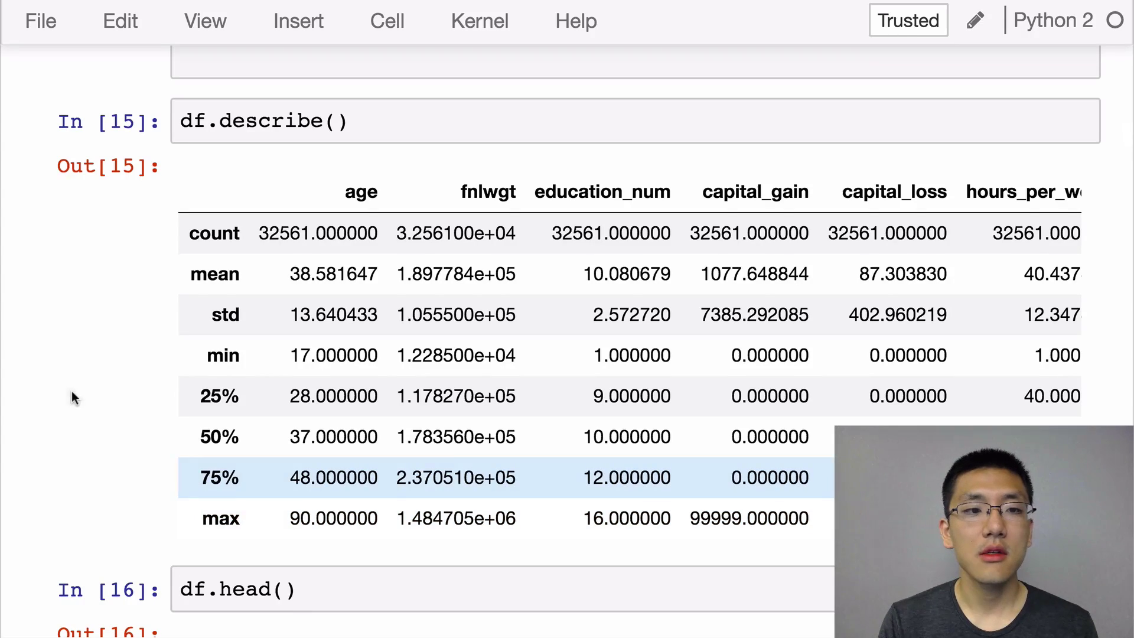
scroll(74, 392, "down", 2)
scroll(73, 391, "down", 2)
scroll(74, 391, "down", 1)
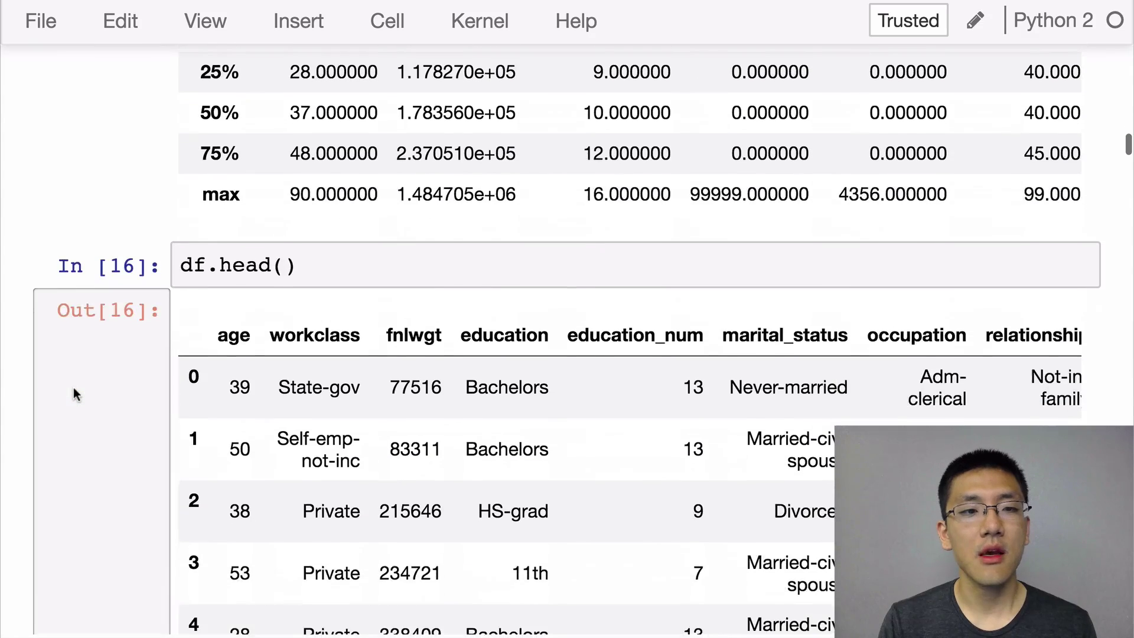
scroll(74, 395, "down", 2)
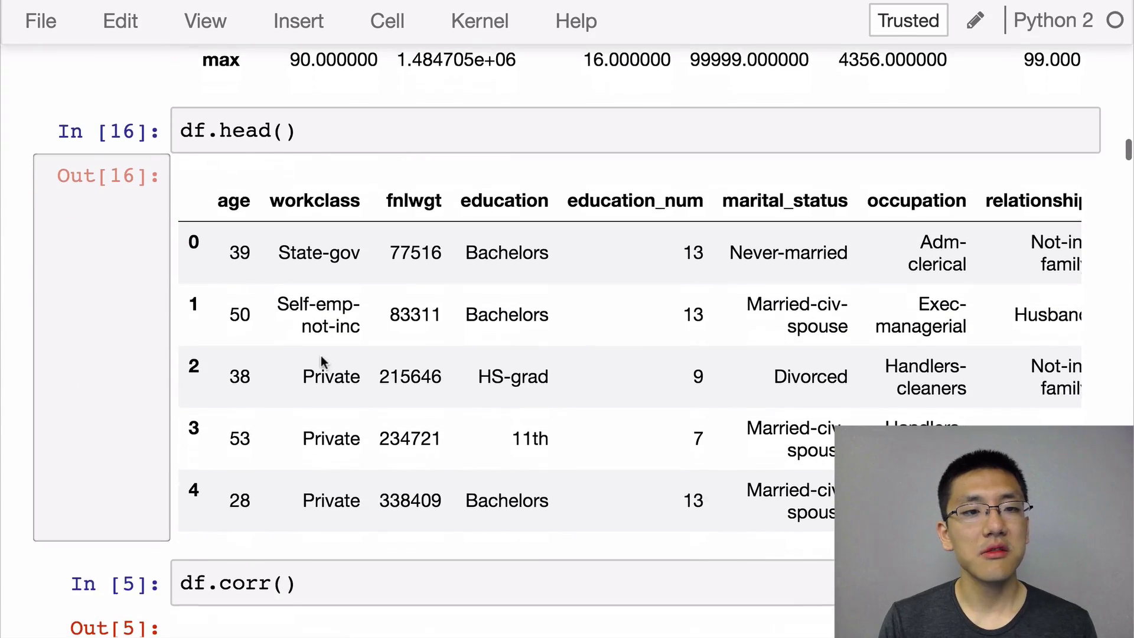
scroll(326, 361, "right", 1)
scroll(325, 360, "right", 3)
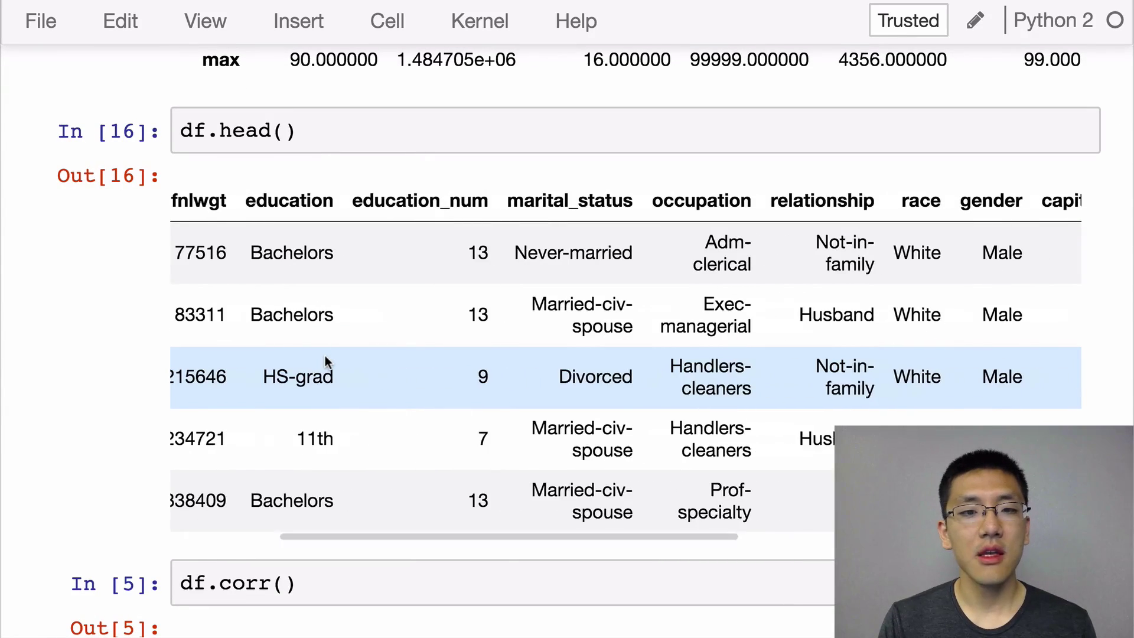
scroll(325, 356, "right", 1)
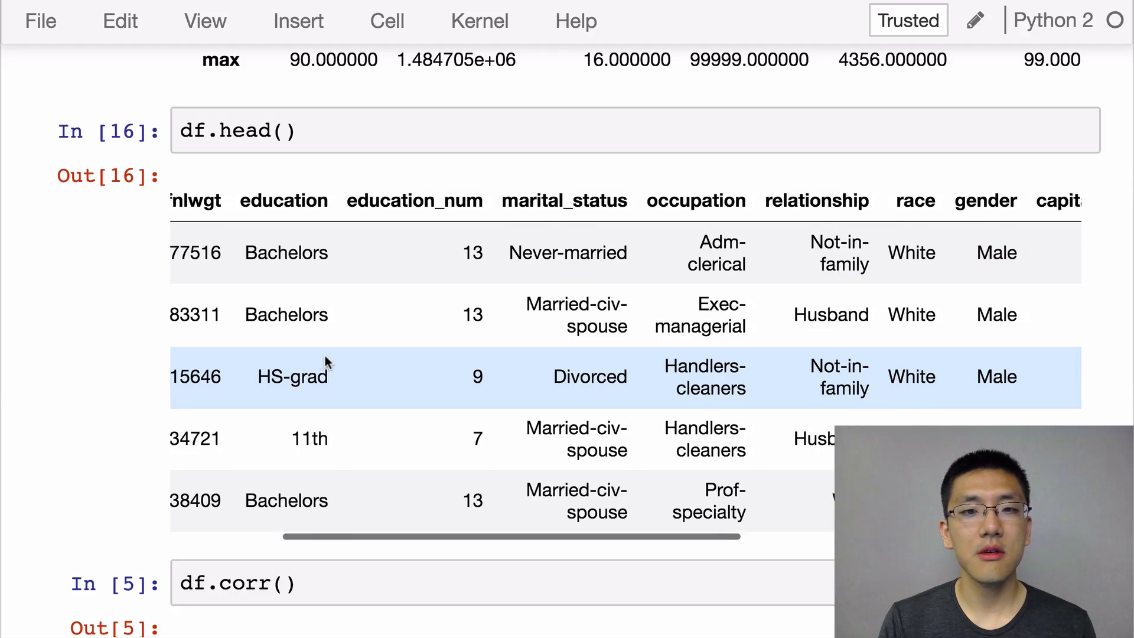
scroll(325, 355, "right", 1)
scroll(326, 355, "right", 1)
scroll(326, 355, "right", 1)
scroll(325, 355, "right", 1)
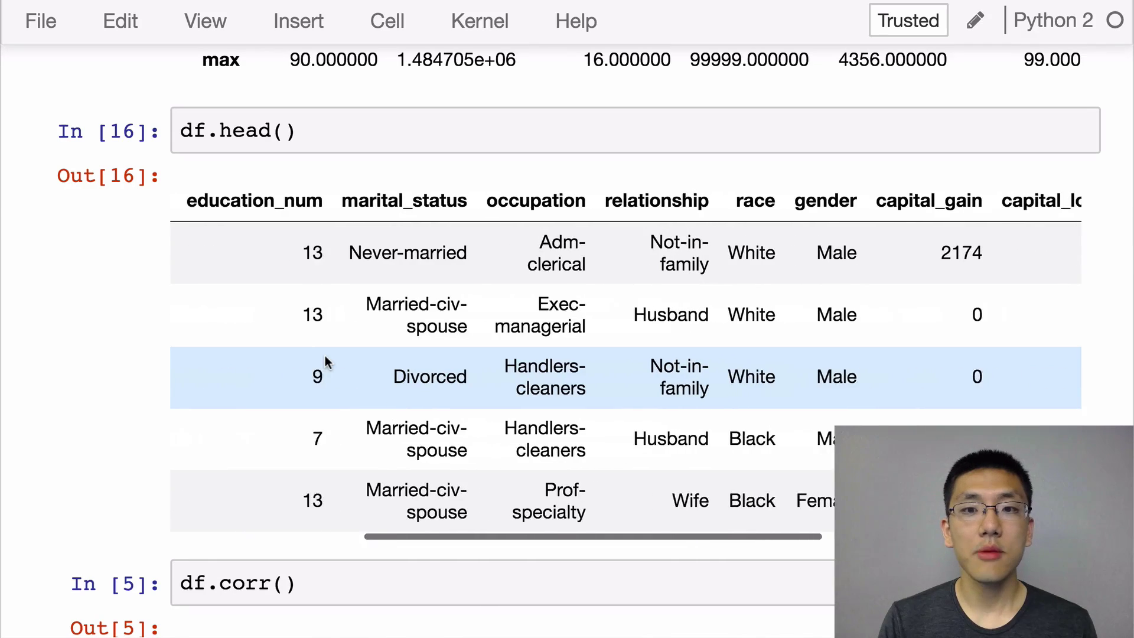
scroll(325, 355, "right", 1)
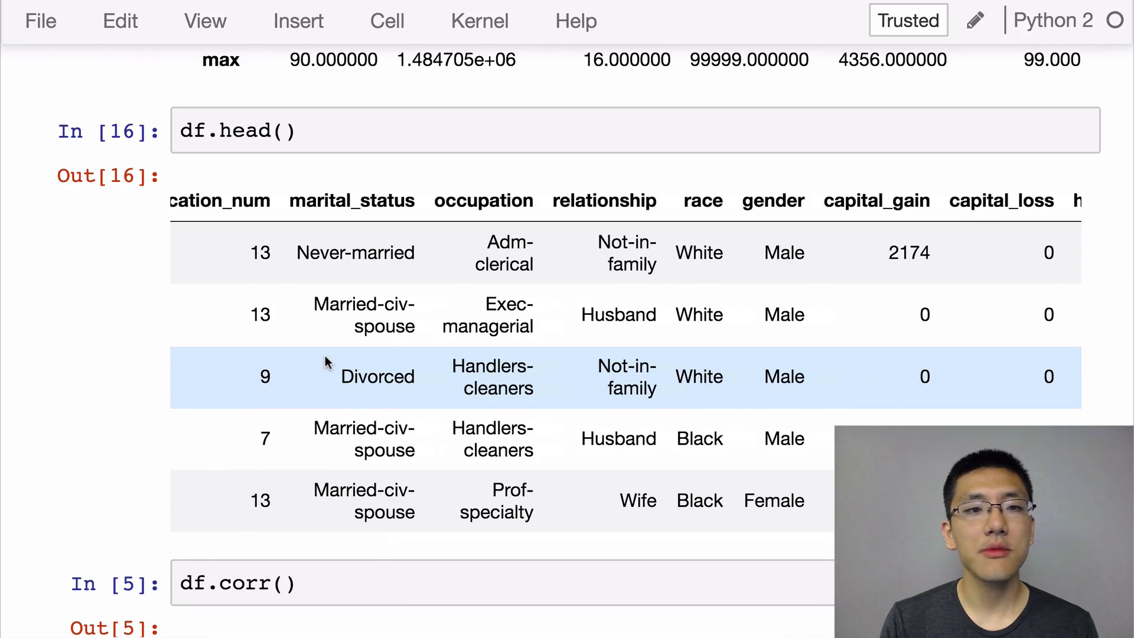
scroll(325, 356, "left", 1)
scroll(326, 355, "left", 1)
scroll(325, 356, "left", 1)
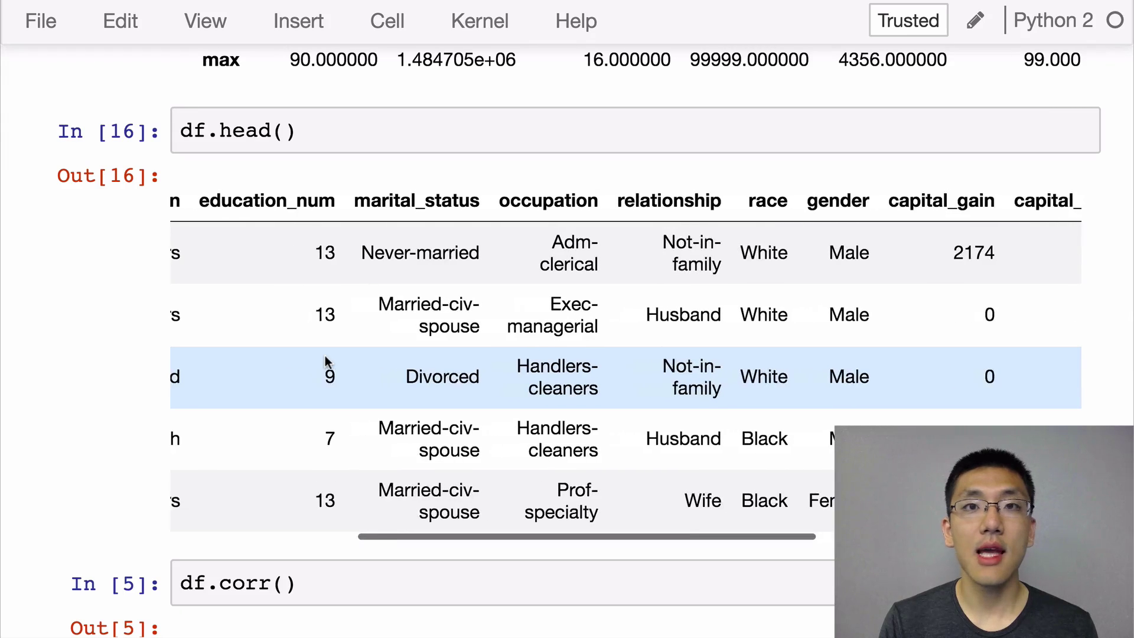
scroll(325, 355, "left", 2)
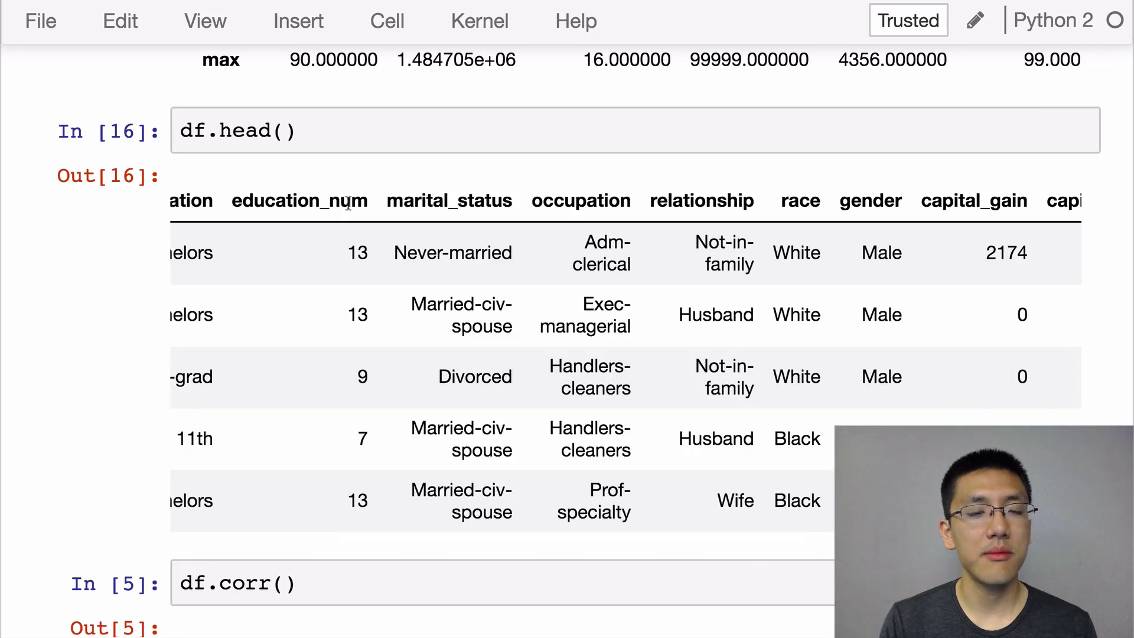
scroll(394, 272, "left", 3)
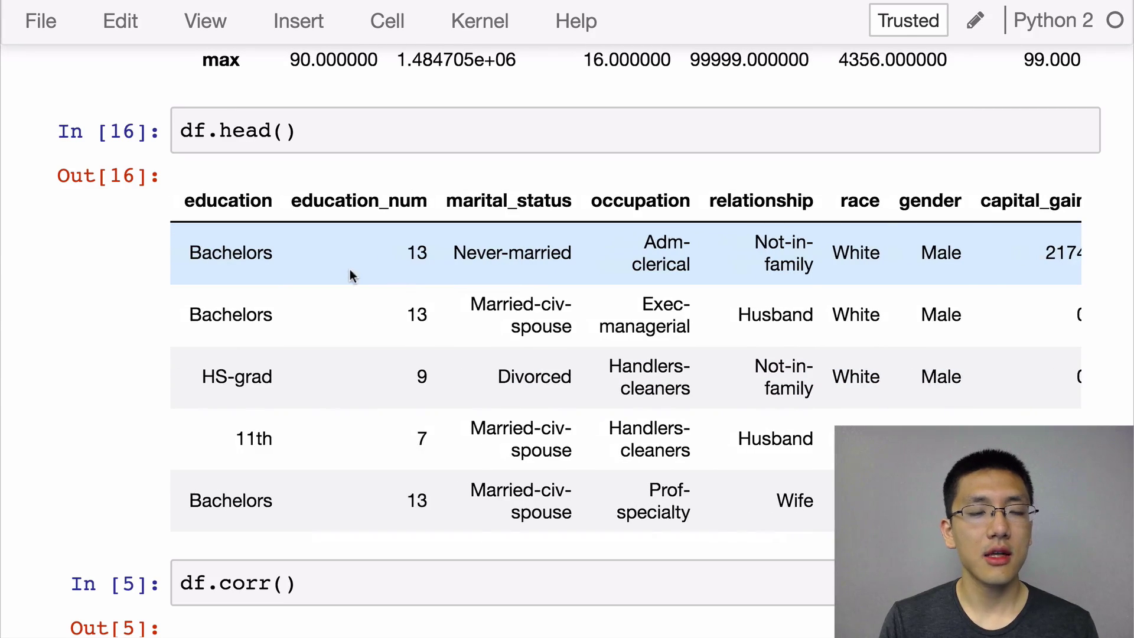
scroll(363, 412, "down", 2)
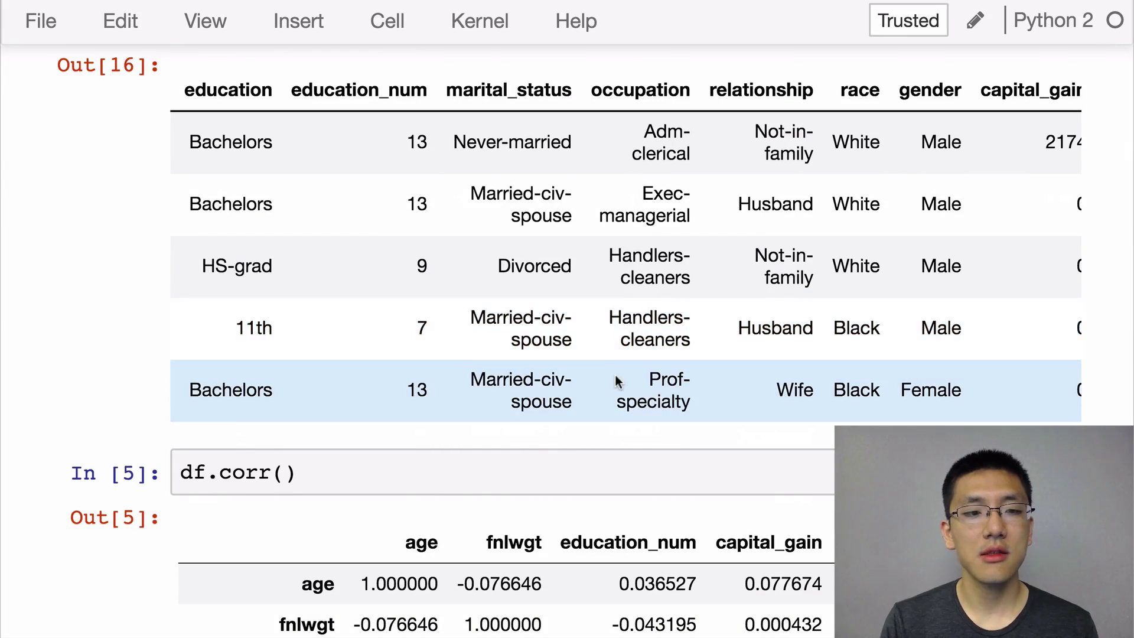
scroll(616, 383, "down", 1)
scroll(618, 381, "down", 1)
scroll(617, 381, "down", 2)
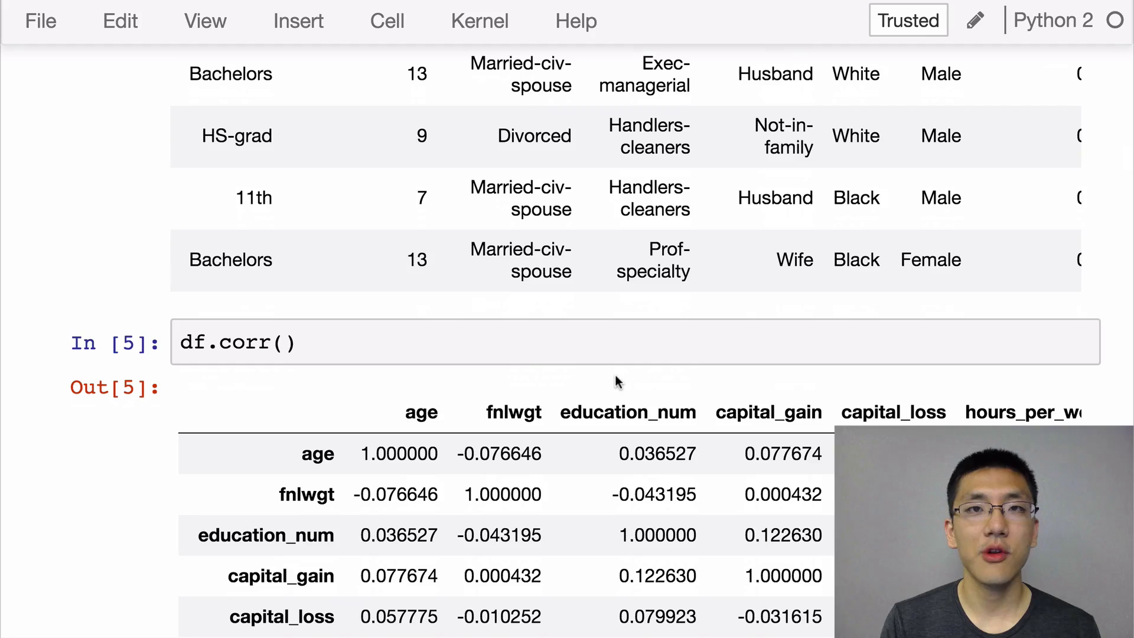
scroll(615, 380, "down", 3)
scroll(615, 380, "down", 2)
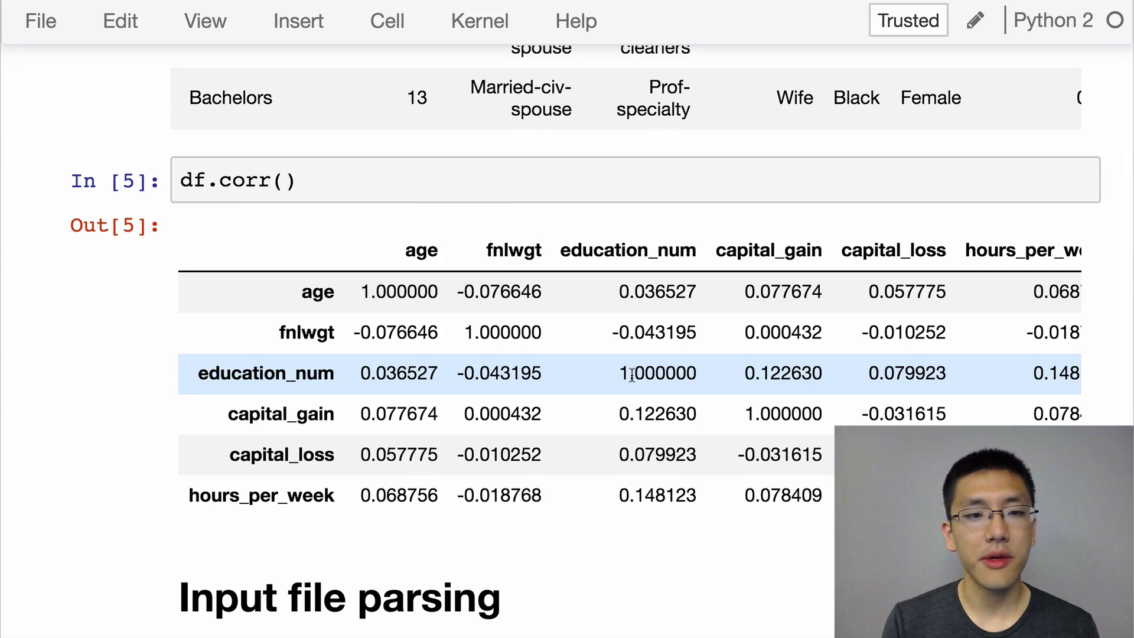
scroll(632, 377, "down", 3)
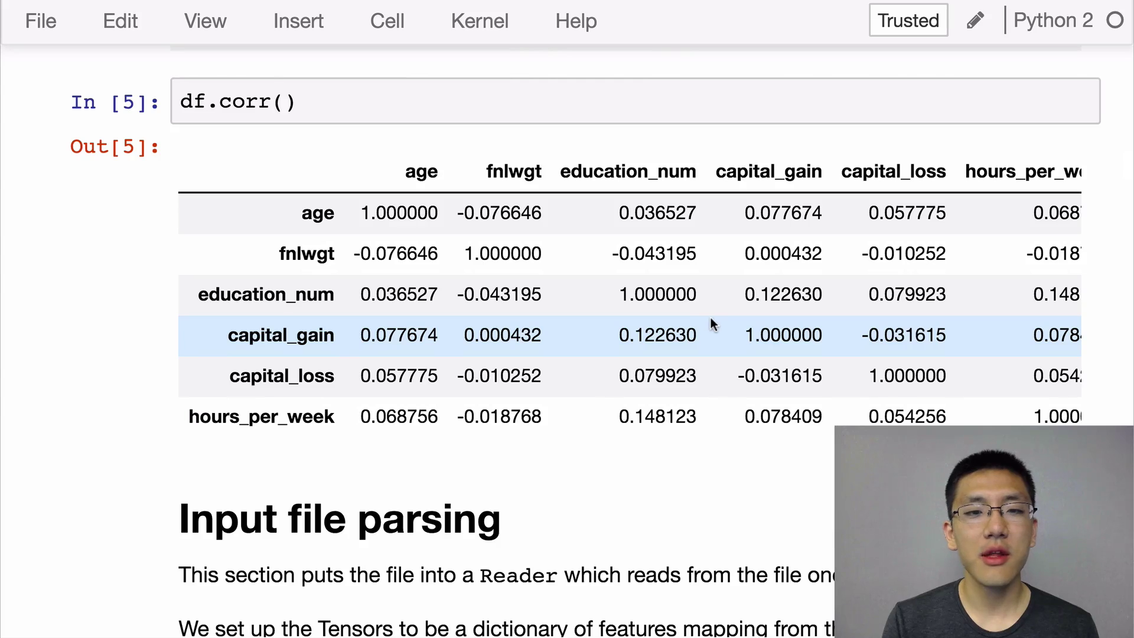
scroll(718, 318, "right", 1)
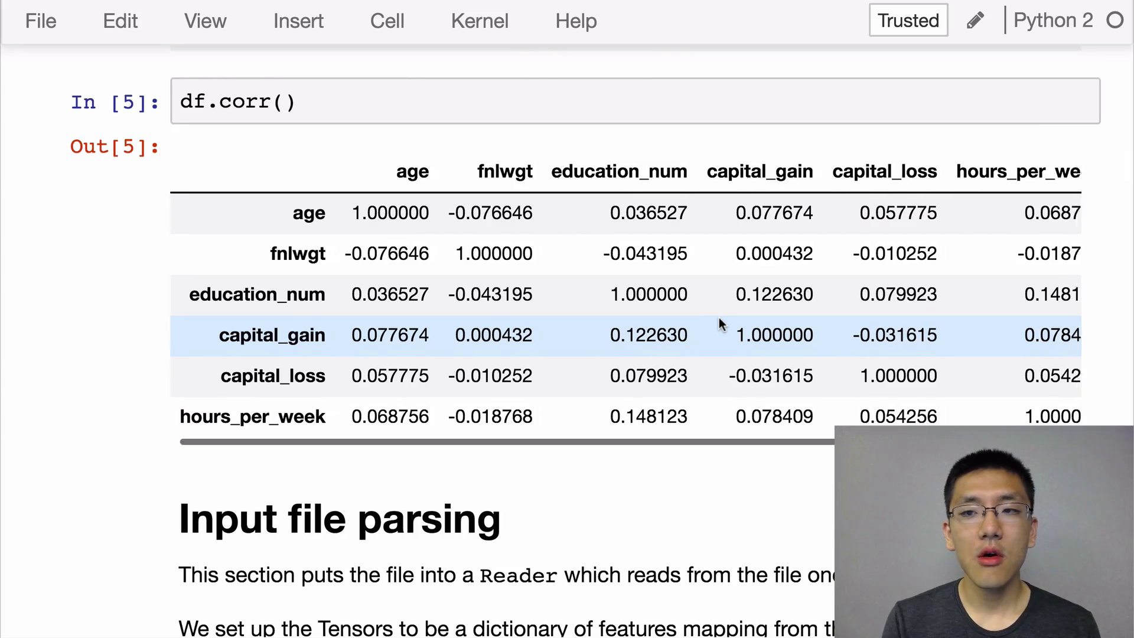
scroll(719, 319, "right", 2)
scroll(719, 318, "right", 1)
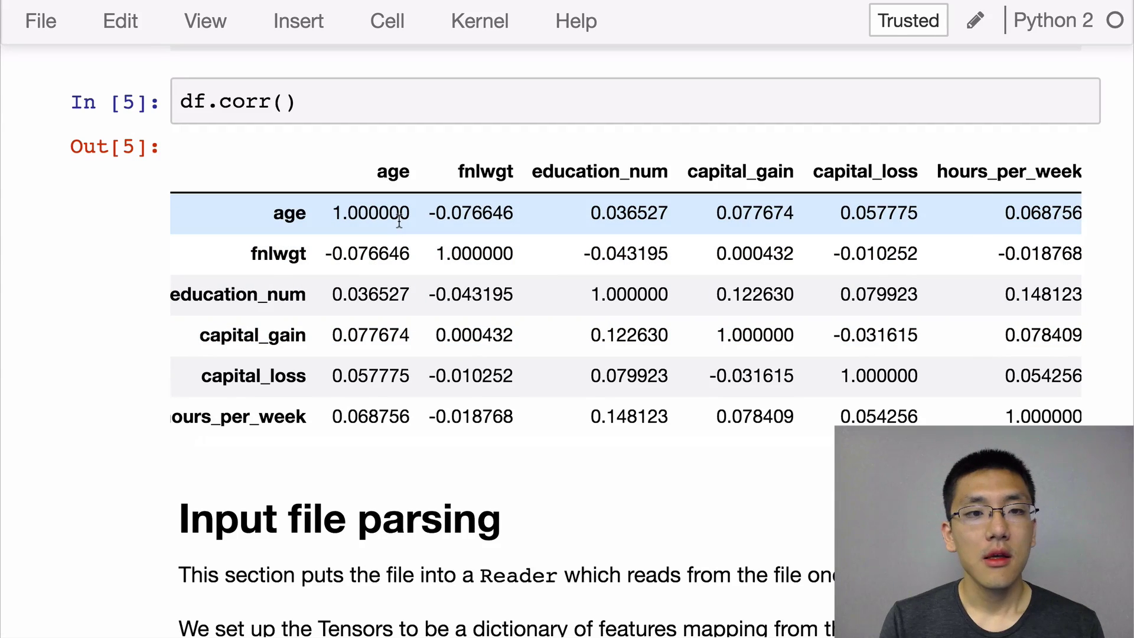
scroll(520, 248, "right", 1)
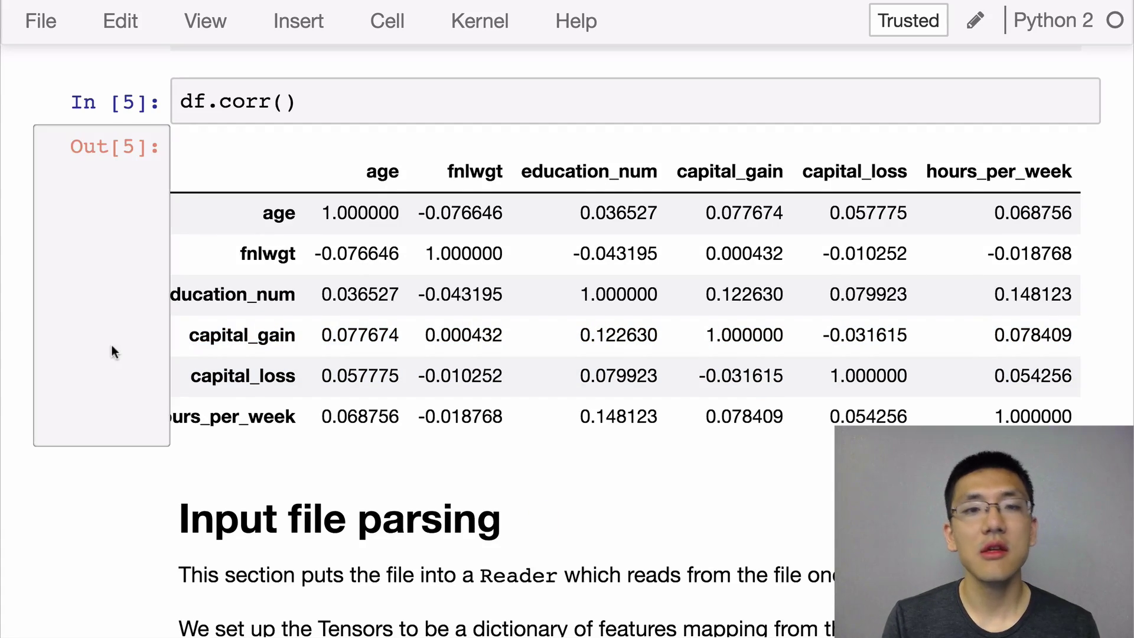
scroll(394, 291, "left", 2)
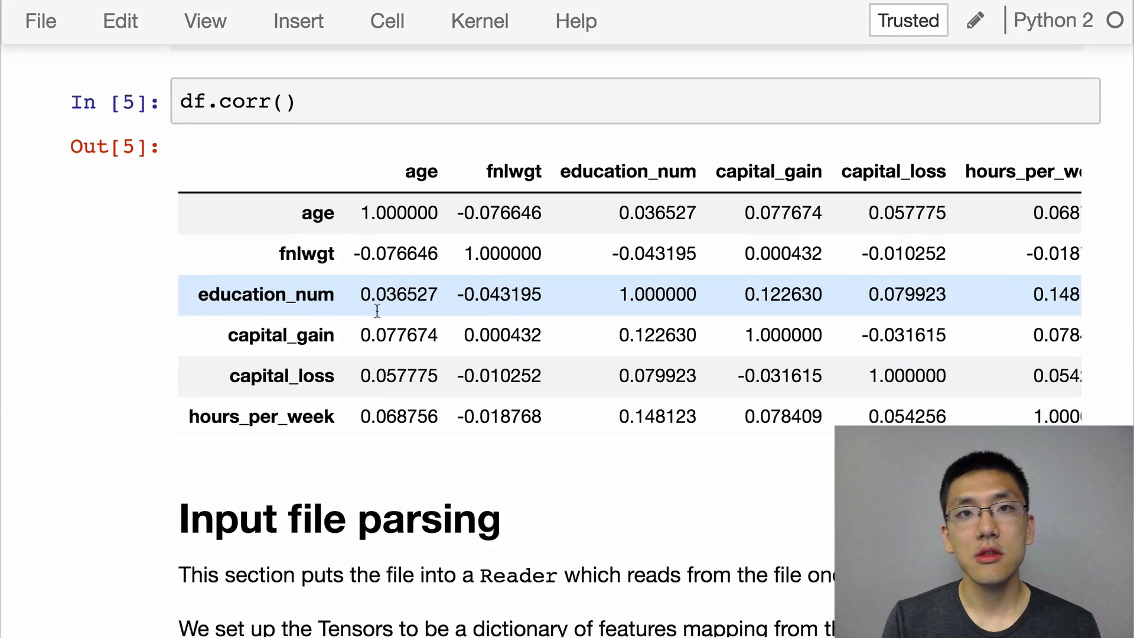
scroll(240, 296, "down", 1)
scroll(240, 297, "down", 3)
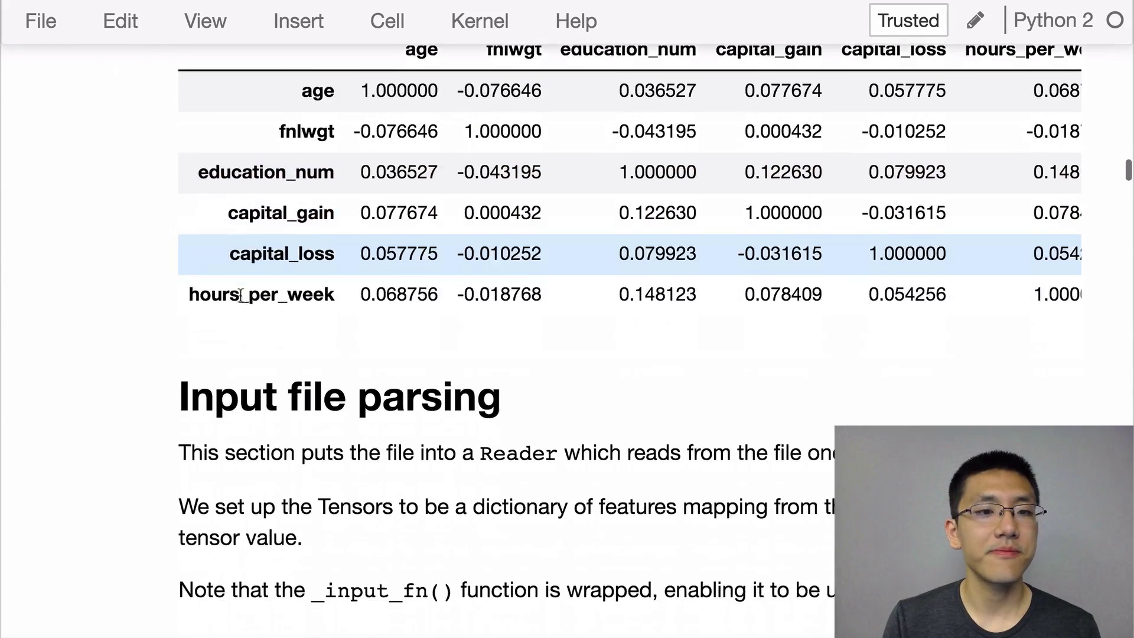
scroll(240, 296, "down", 2)
scroll(240, 297, "down", 2)
scroll(241, 297, "down", 1)
scroll(239, 297, "down", 4)
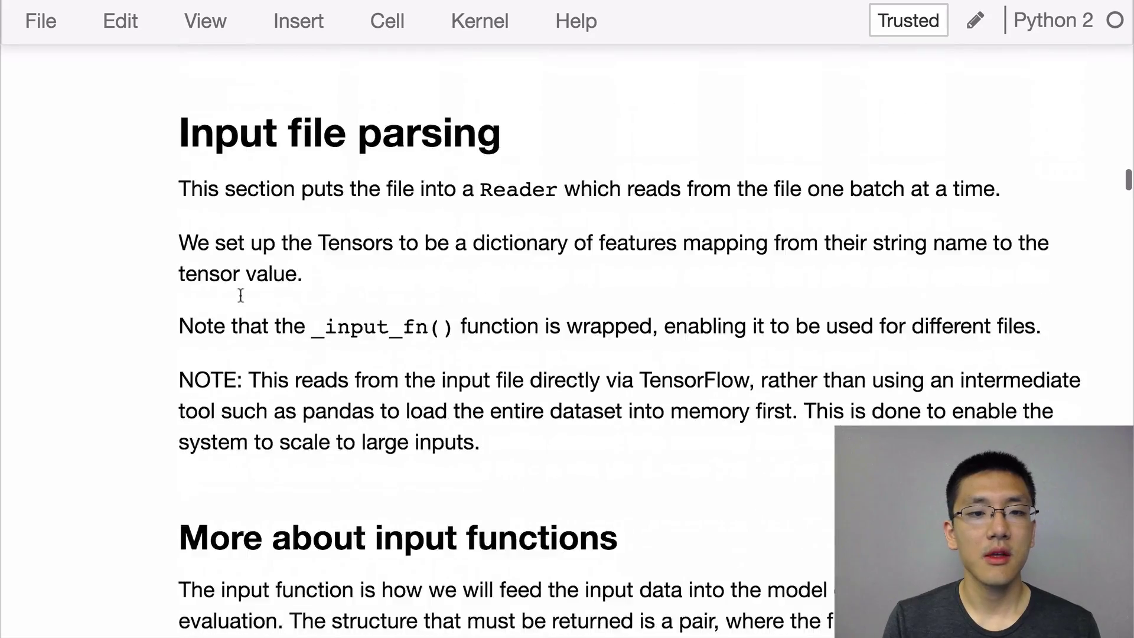
scroll(240, 297, "down", 5)
scroll(240, 302, "down", 10)
scroll(240, 302, "down", 1)
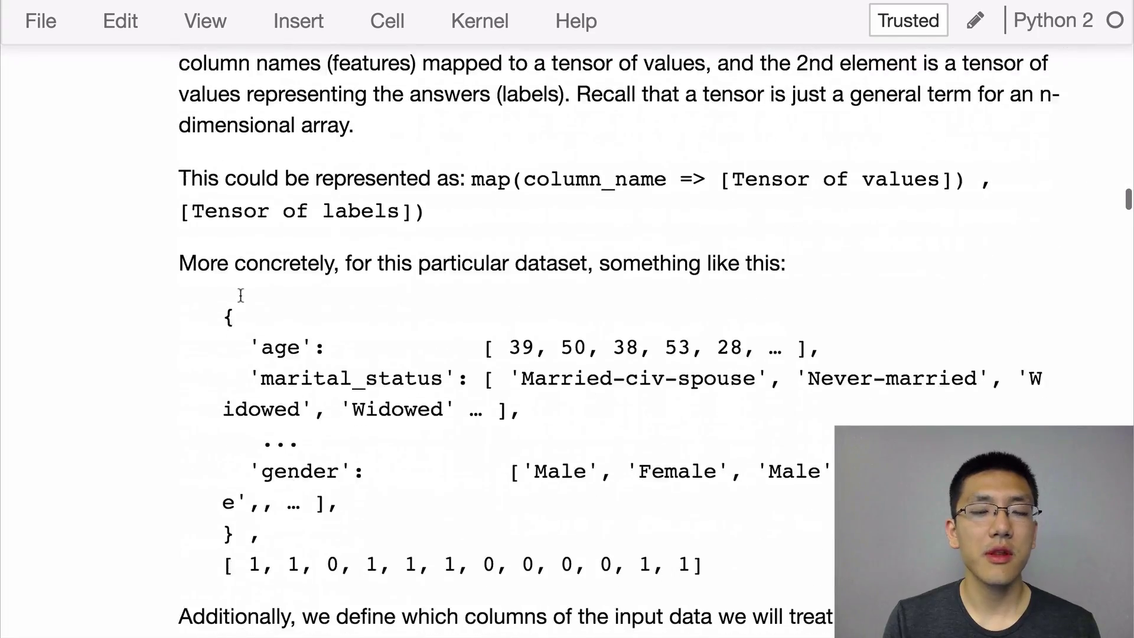
scroll(240, 301, "down", 7)
scroll(240, 301, "down", 7)
scroll(241, 297, "down", 1)
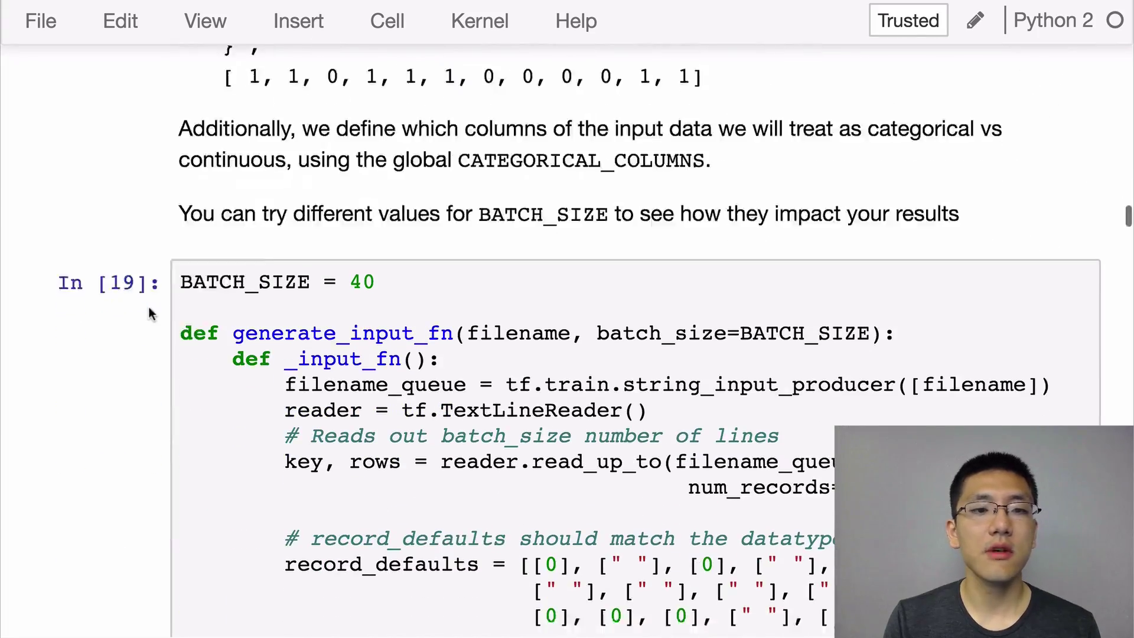
scroll(149, 308, "down", 3)
scroll(148, 308, "down", 2)
scroll(148, 306, "down", 1)
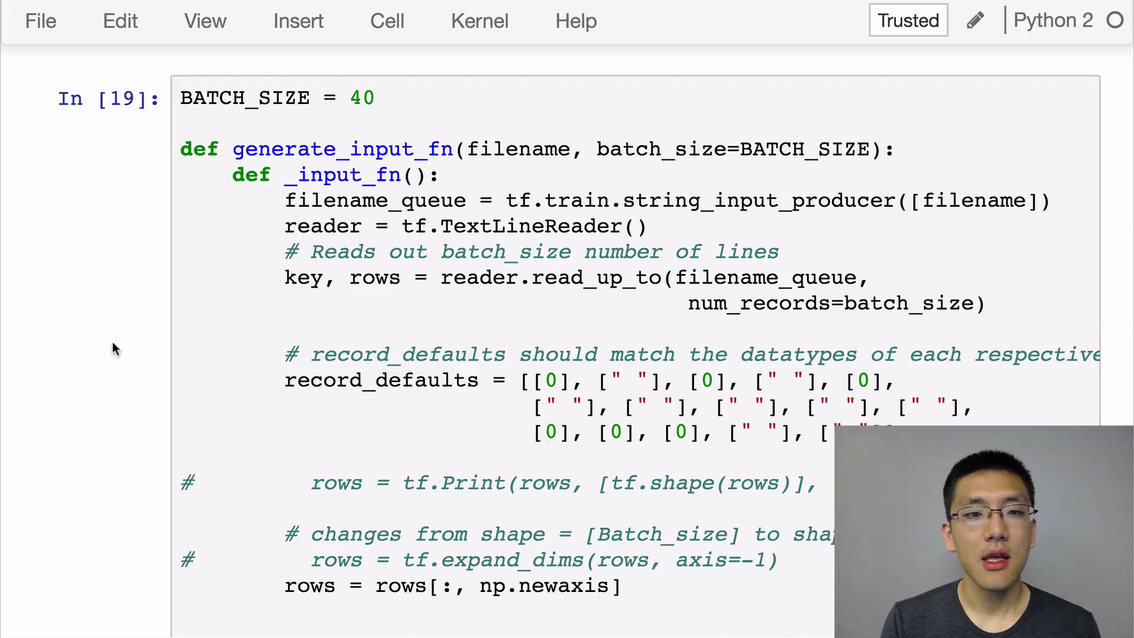
scroll(108, 318, "down", 1)
scroll(108, 319, "down", 1)
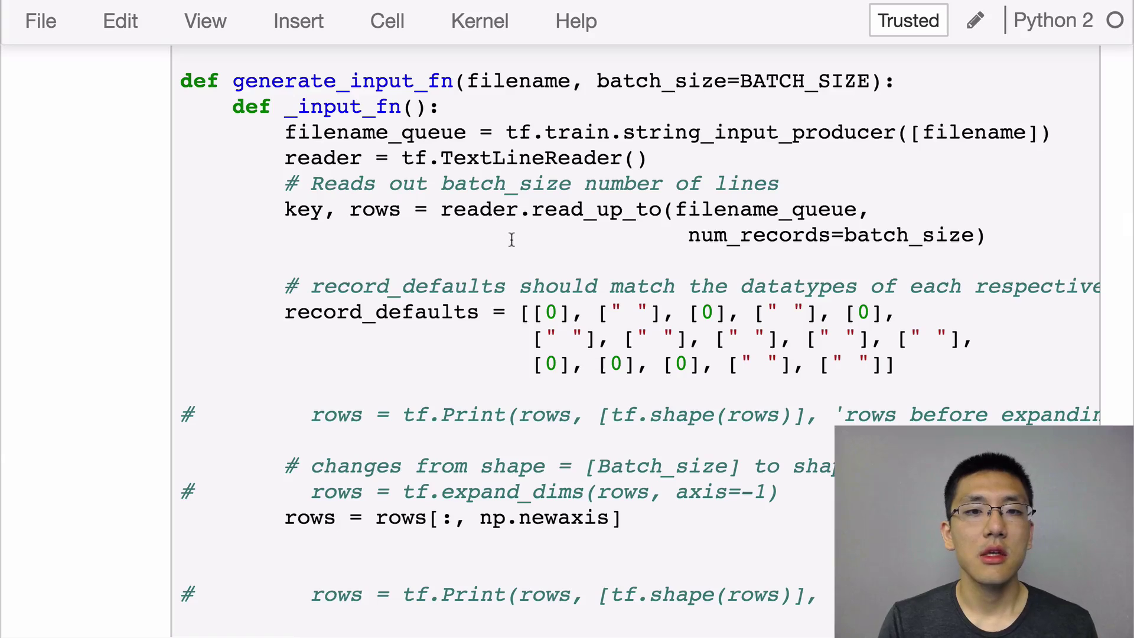
scroll(537, 258, "down", 1)
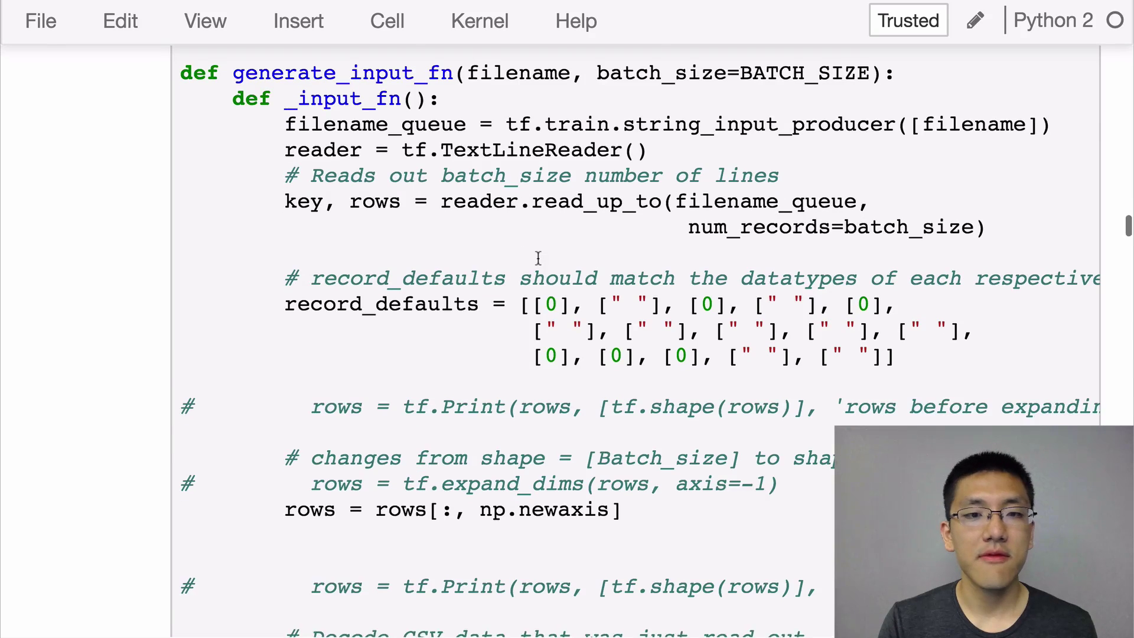
scroll(537, 257, "down", 2)
scroll(538, 258, "down", 2)
scroll(537, 258, "down", 1)
scroll(537, 258, "down", 2)
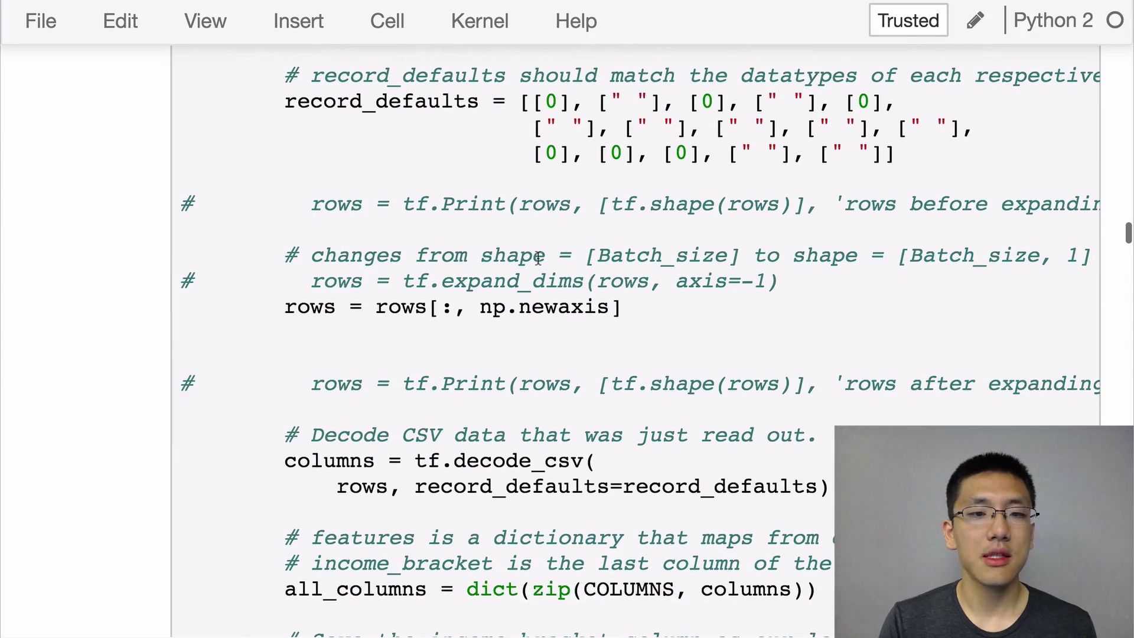
scroll(537, 258, "down", 3)
scroll(537, 257, "down", 3)
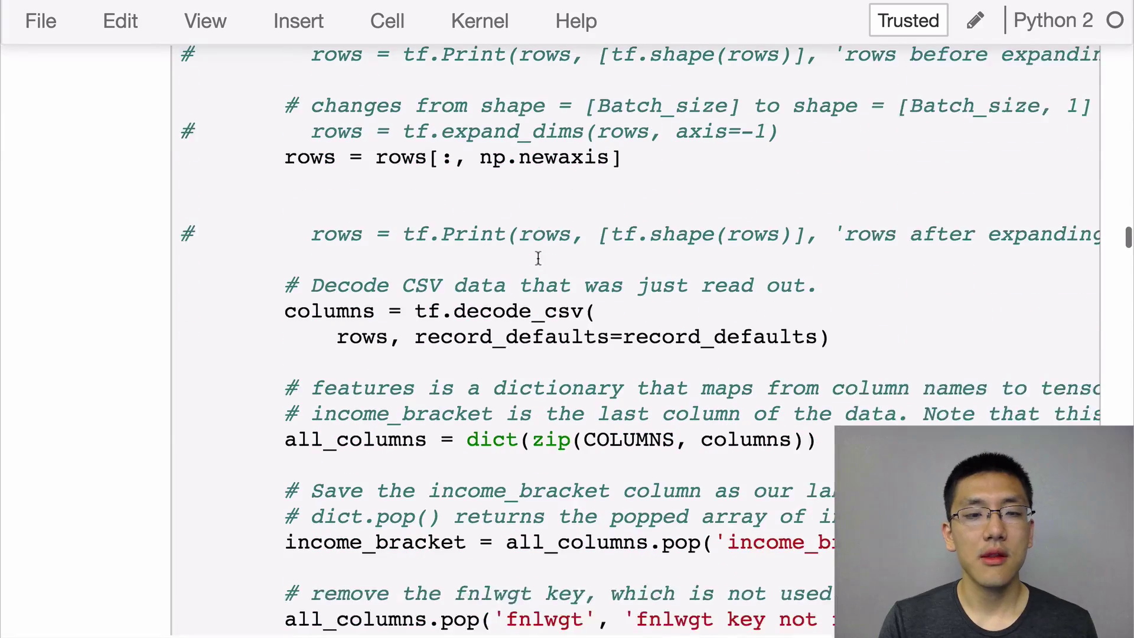
scroll(537, 259, "down", 4)
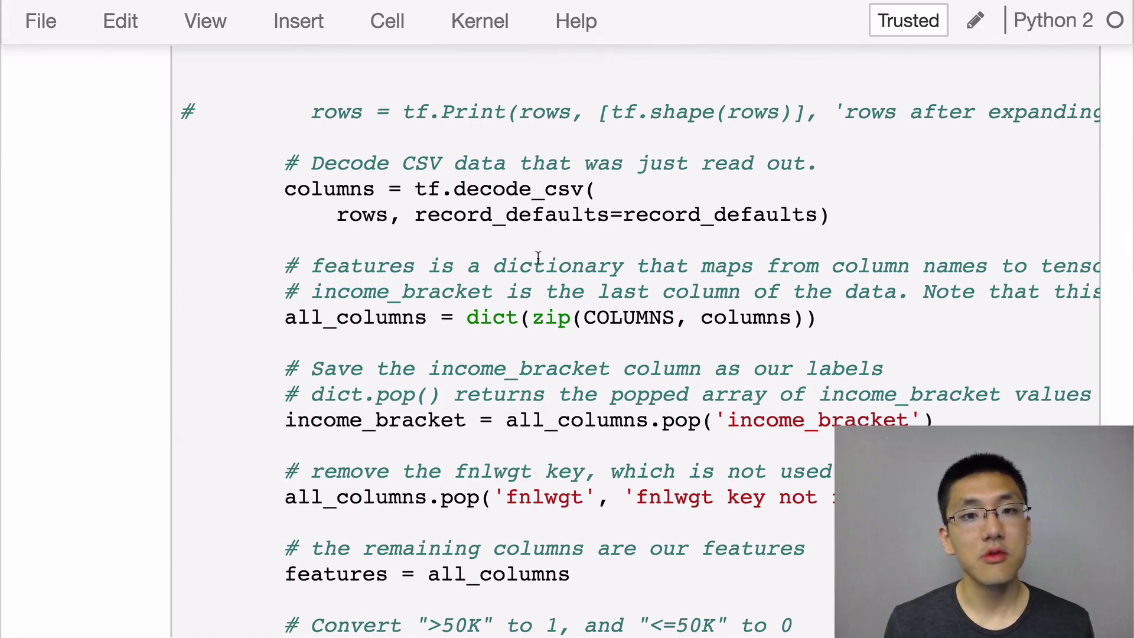
scroll(537, 258, "down", 2)
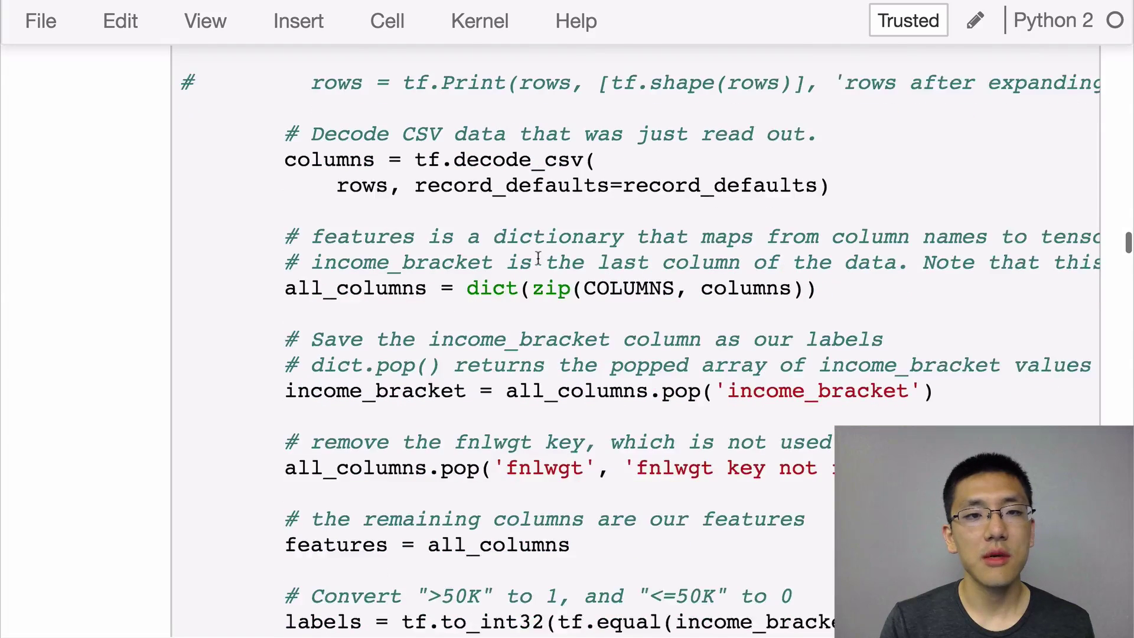
scroll(537, 258, "down", 1)
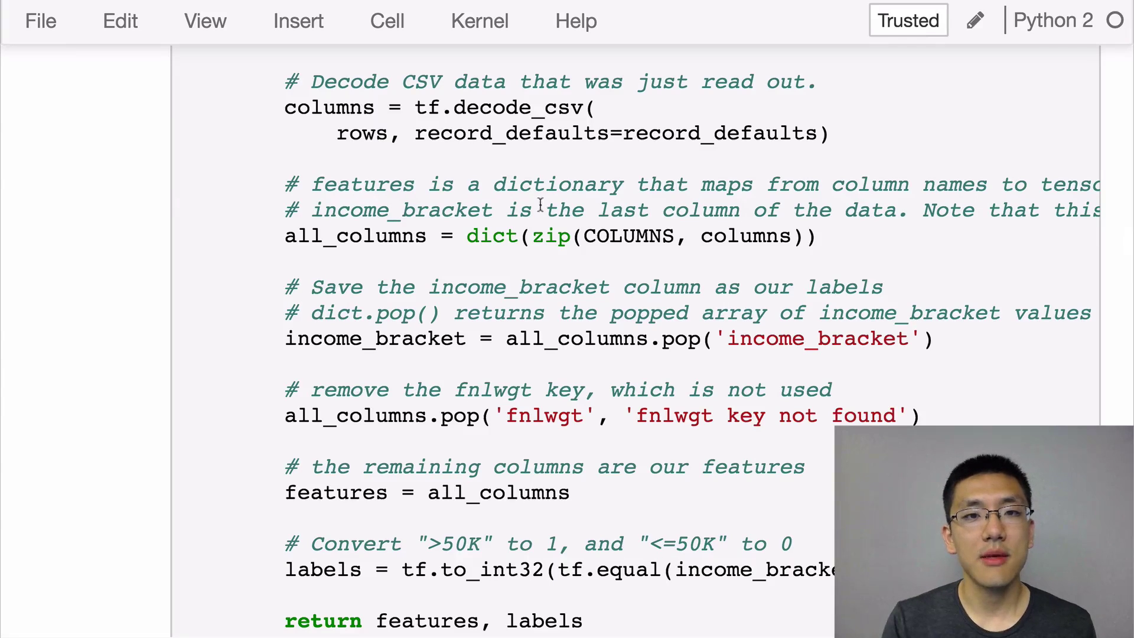
left_click(506, 108)
double_click(506, 107)
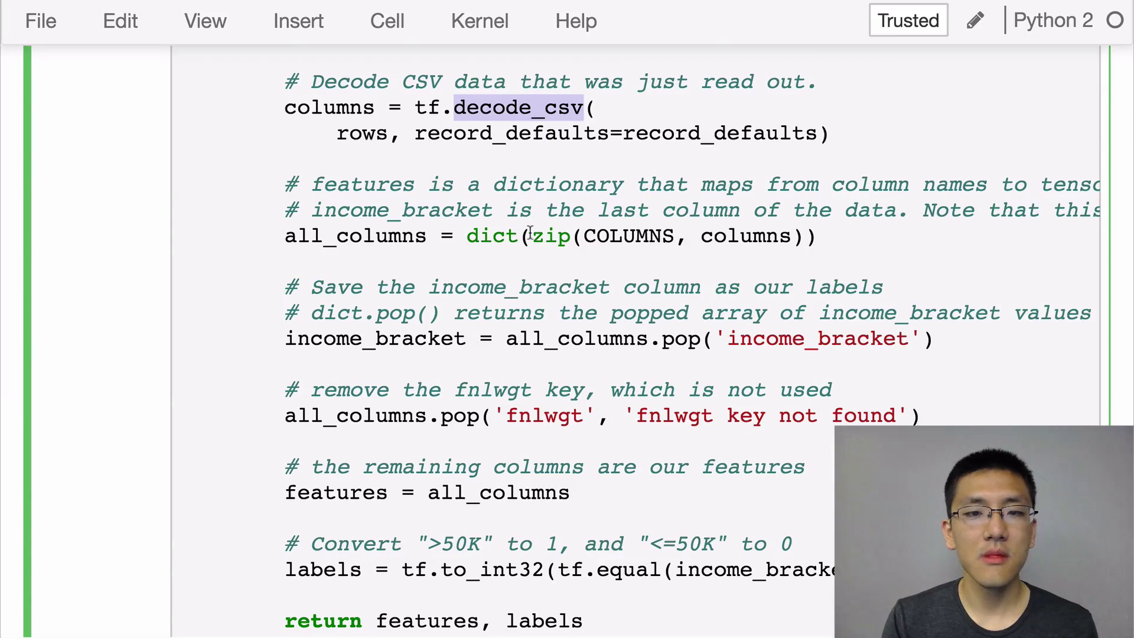
scroll(530, 234, "down", 1)
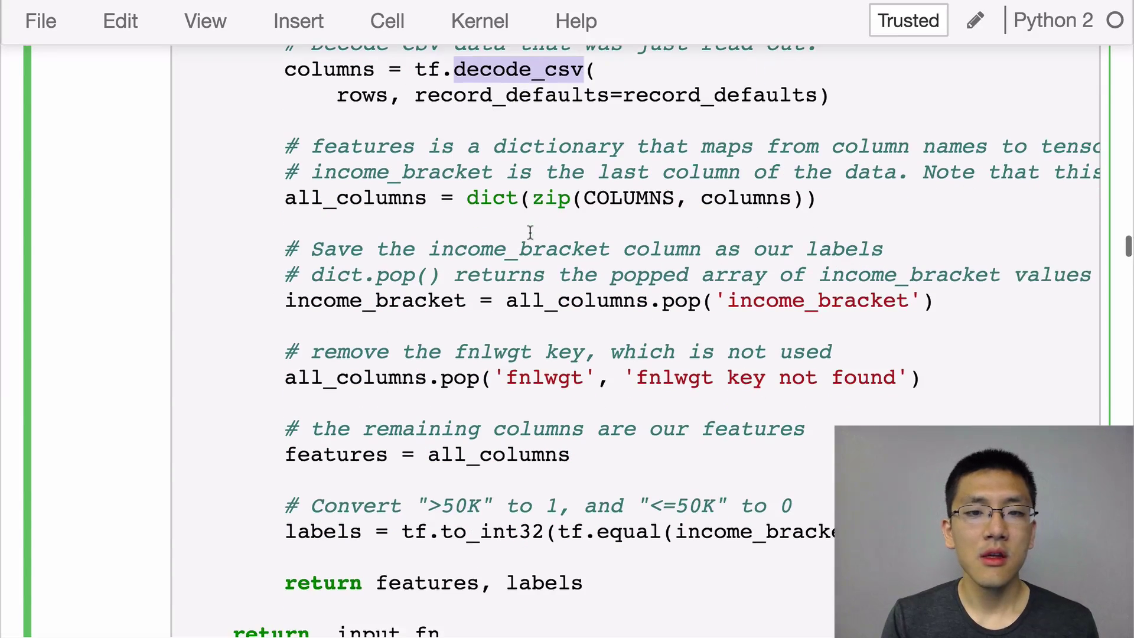
double_click(378, 379)
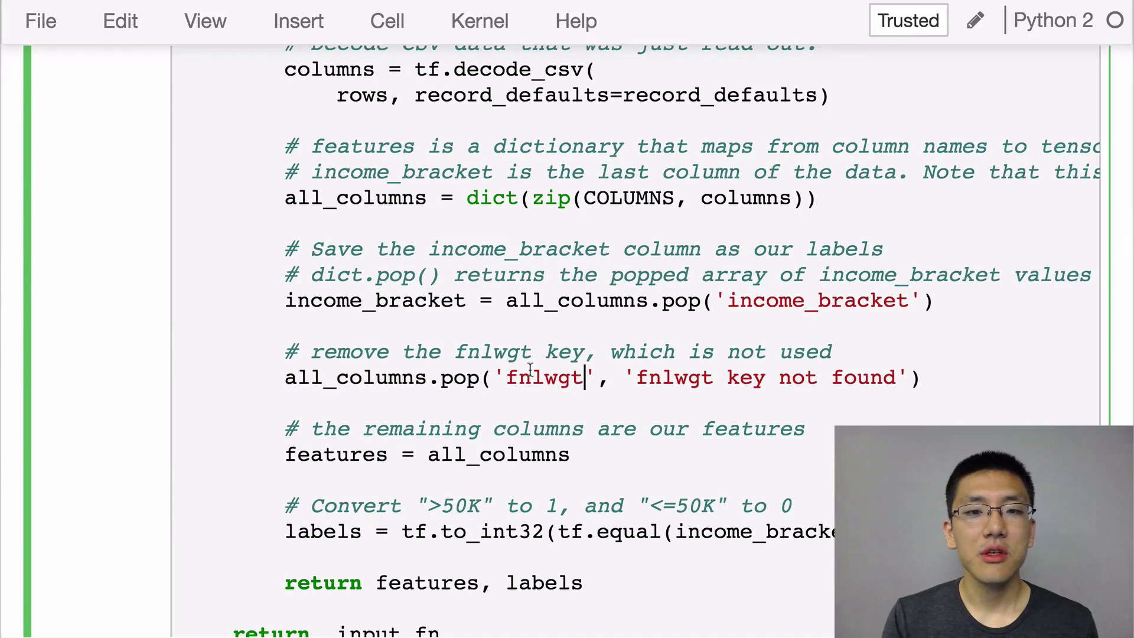
left_click_drag(584, 379, 504, 379)
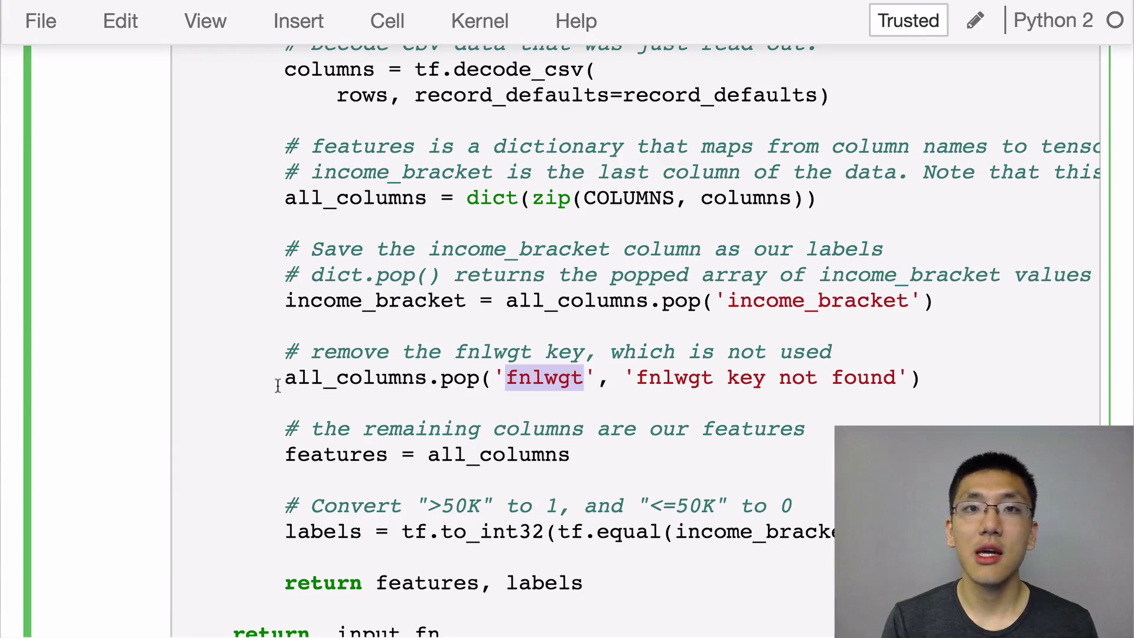
scroll(265, 377, "down", 1)
scroll(264, 378, "down", 1)
scroll(264, 378, "down", 1)
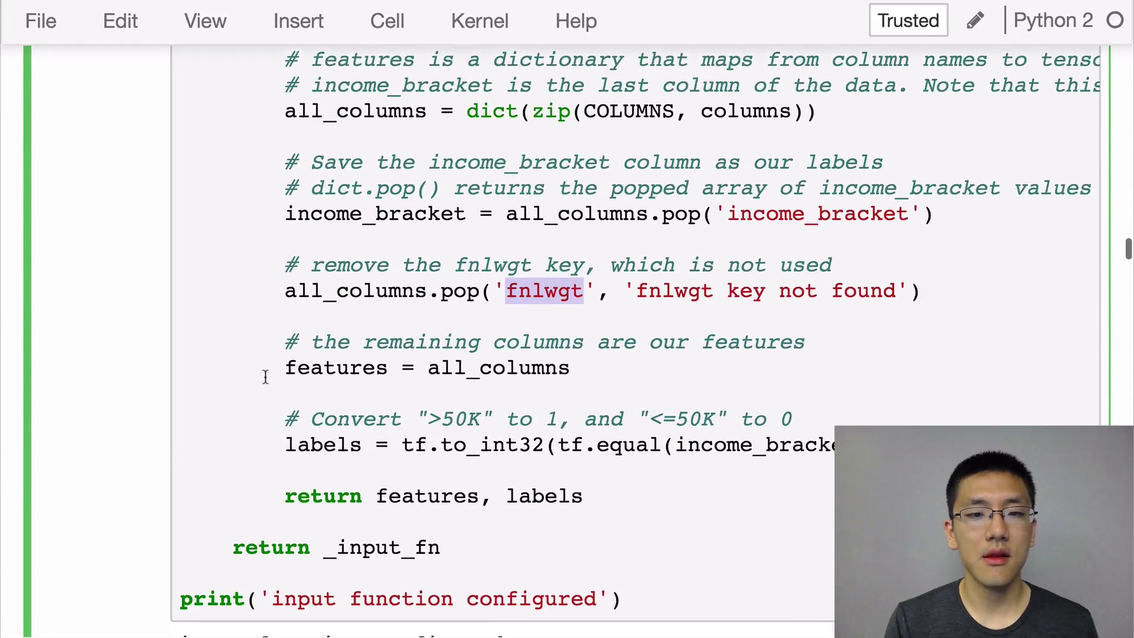
scroll(265, 378, "down", 1)
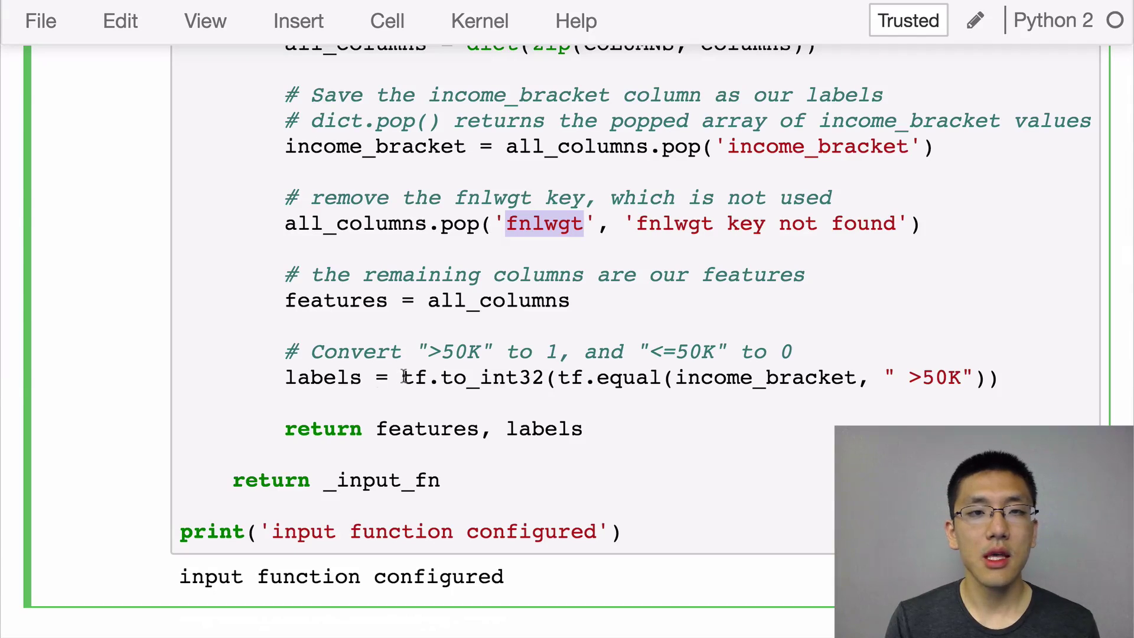
left_click_drag(404, 378, 663, 377)
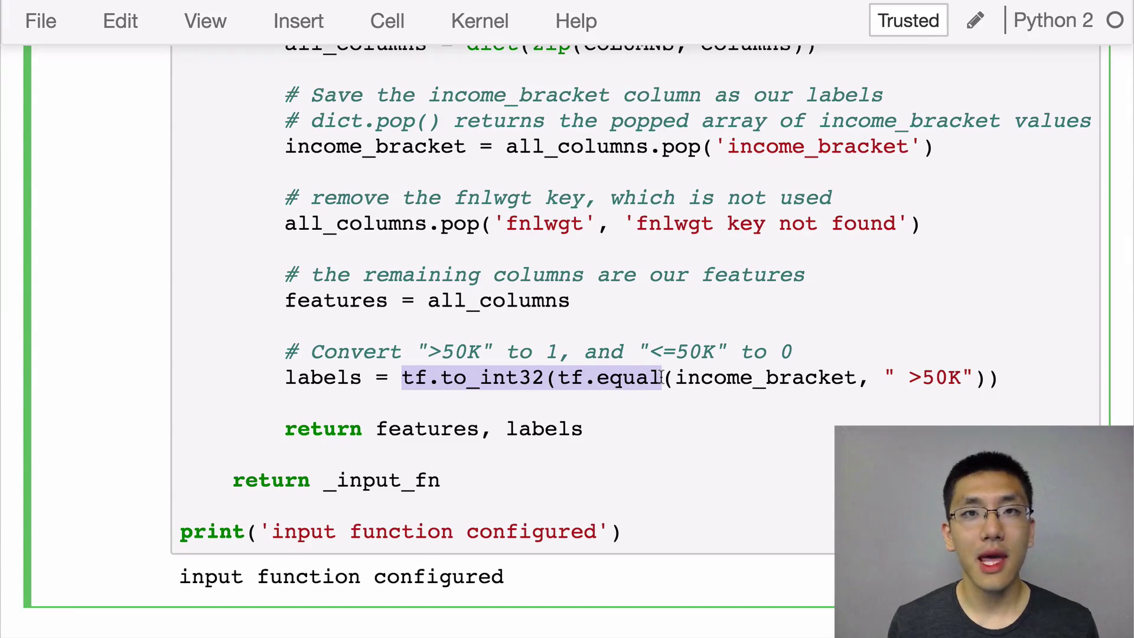
left_click(429, 352)
left_click_drag(428, 351, 483, 353)
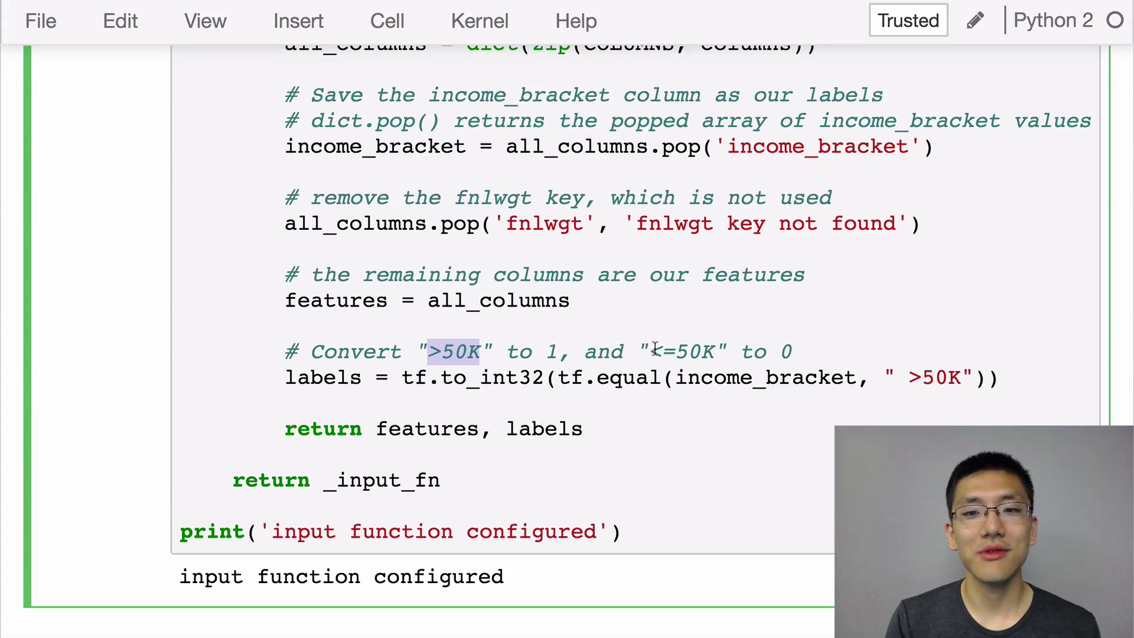
left_click_drag(651, 352, 719, 352)
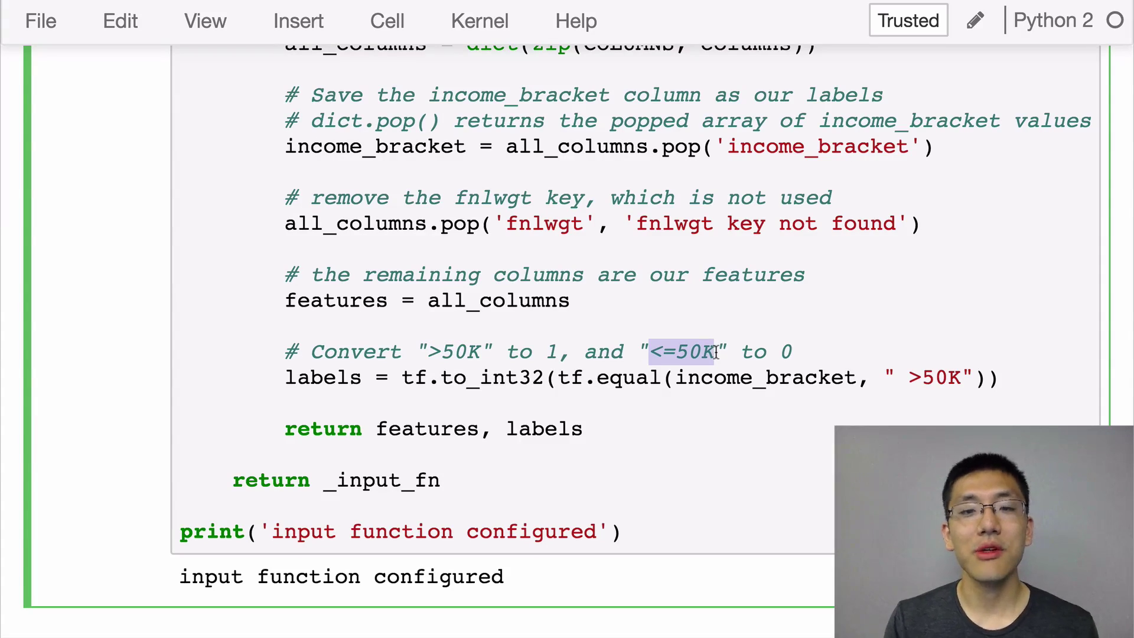
left_click(768, 377)
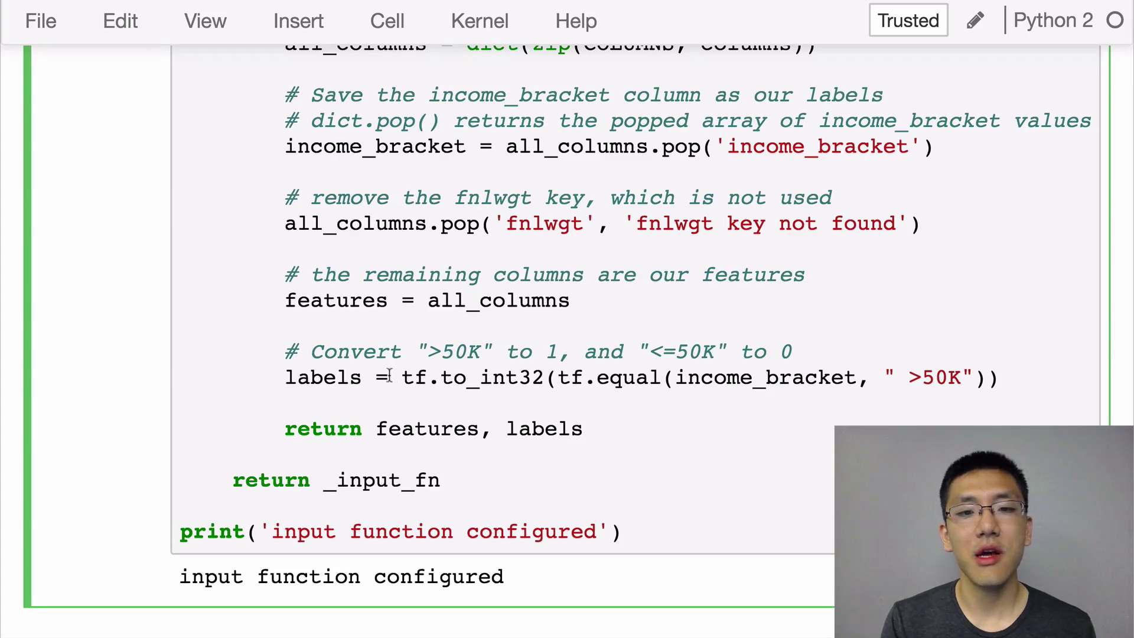
left_click(337, 378)
double_click(340, 377)
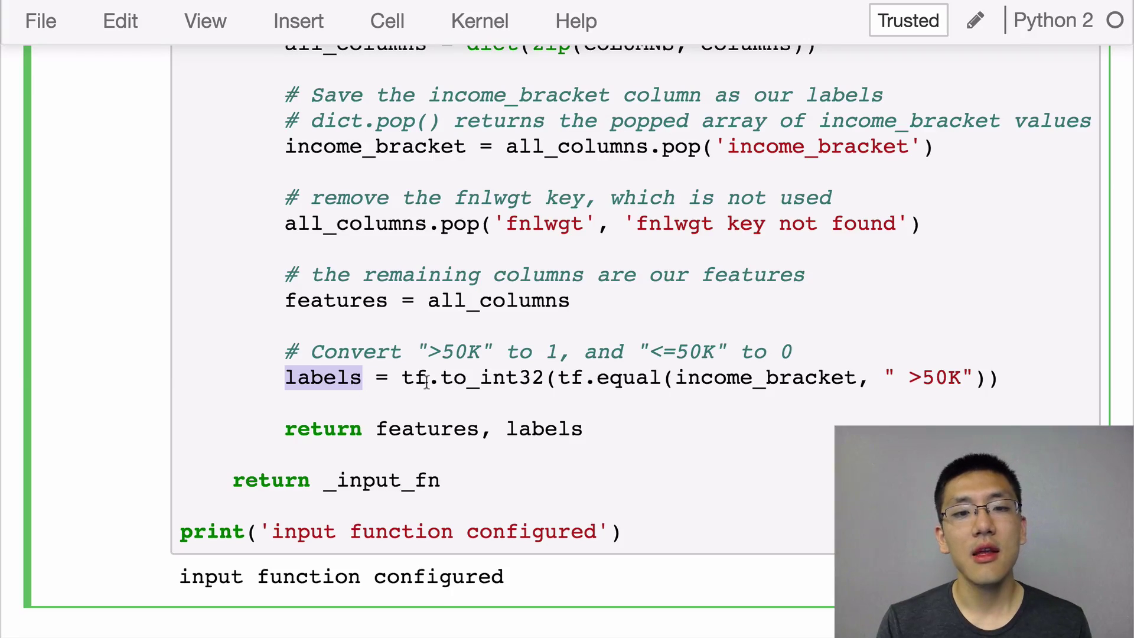
left_click_drag(427, 381, 401, 381)
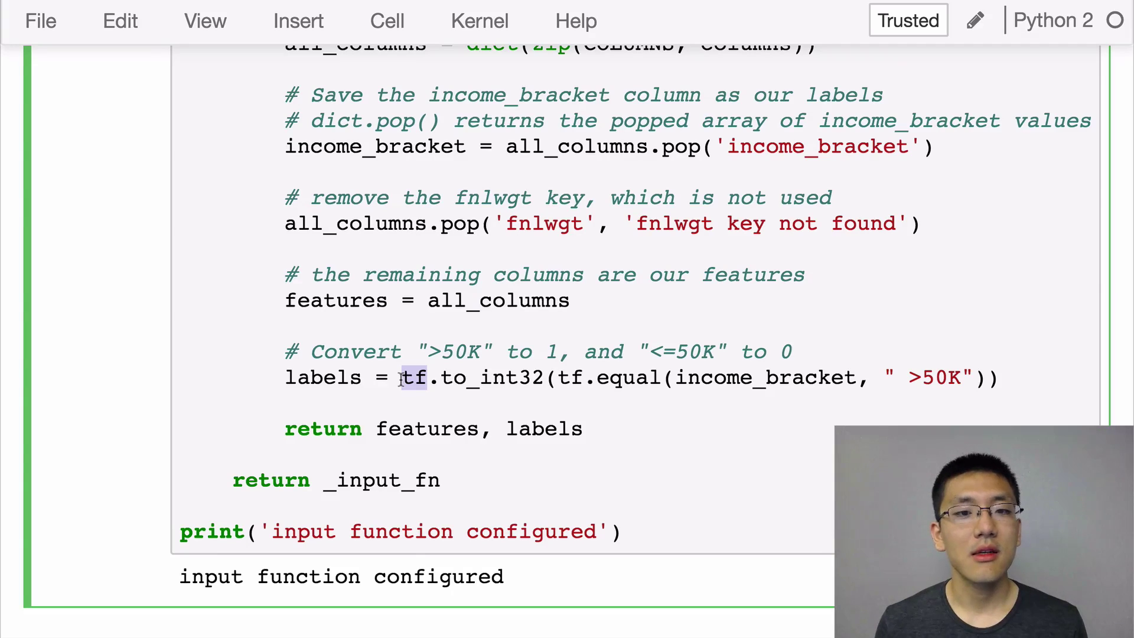
scroll(401, 379, "down", 2)
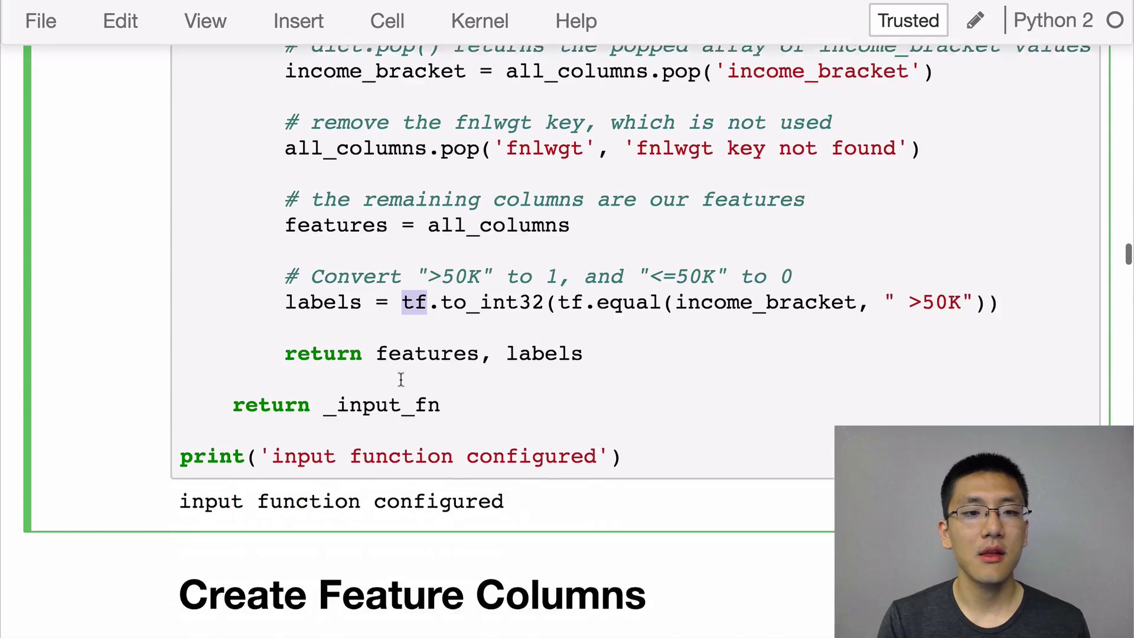
scroll(401, 379, "down", 1)
scroll(401, 380, "down", 2)
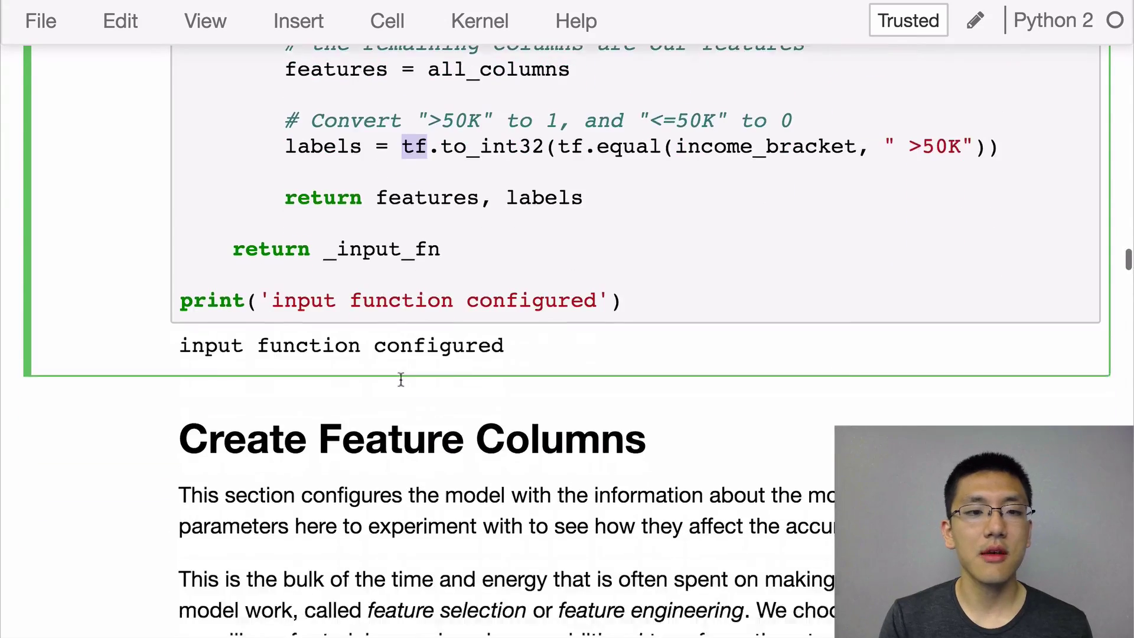
scroll(401, 380, "down", 2)
scroll(401, 379, "down", 2)
scroll(401, 380, "down", 2)
scroll(401, 379, "down", 2)
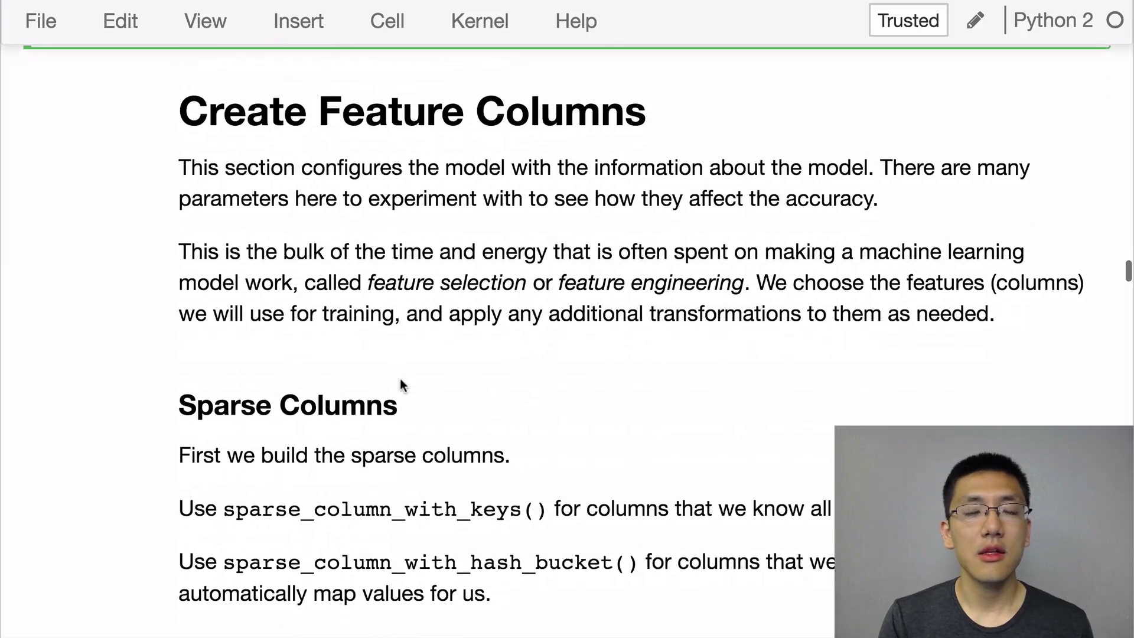
scroll(400, 383, "down", 2)
scroll(400, 383, "down", 2)
scroll(401, 381, "down", 2)
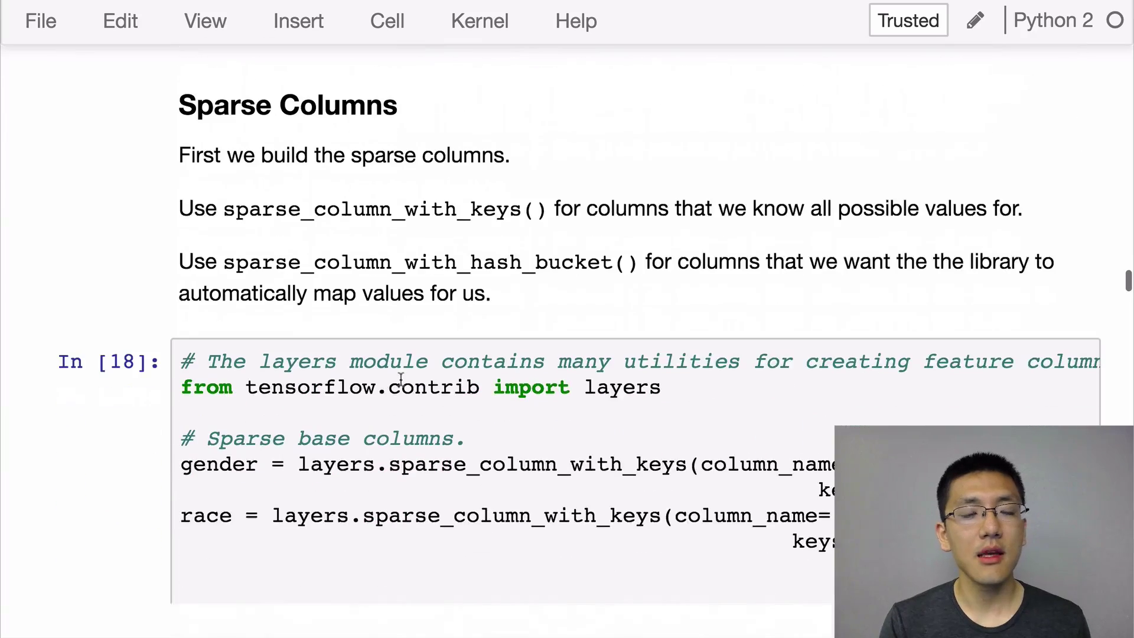
scroll(401, 379, "down", 2)
scroll(401, 380, "down", 1)
scroll(401, 379, "down", 1)
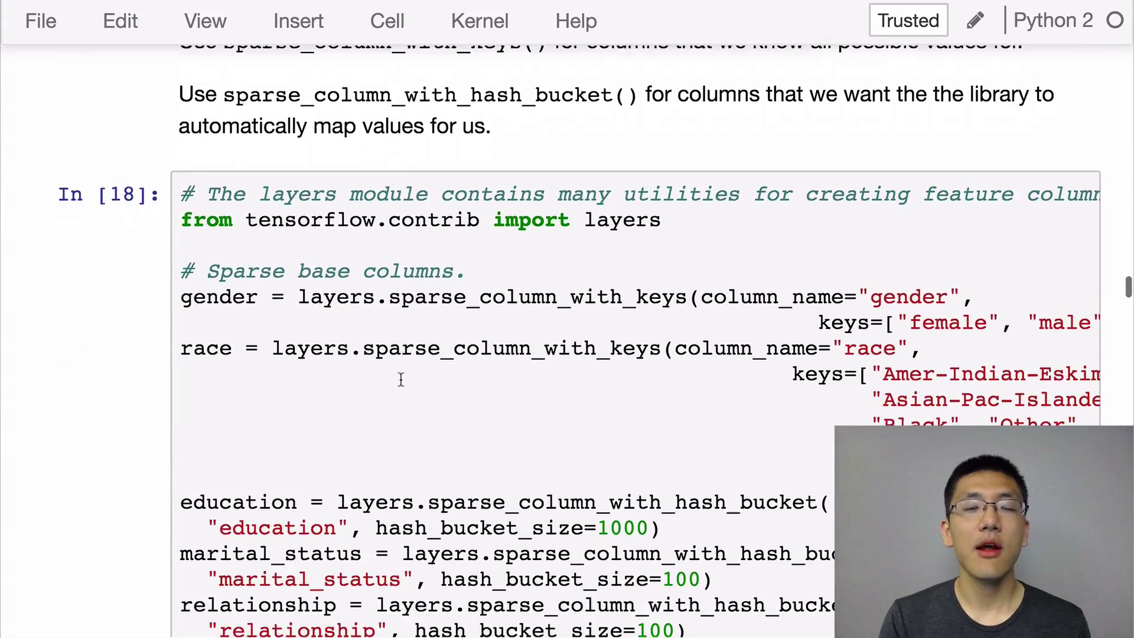
scroll(400, 379, "down", 1)
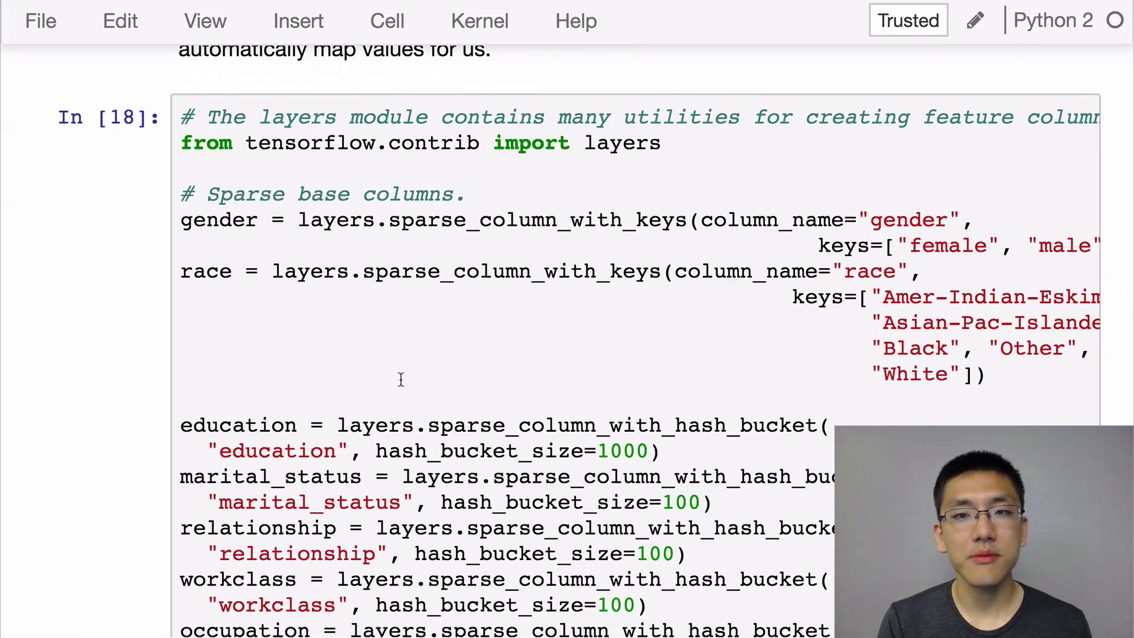
scroll(401, 380, "down", 1)
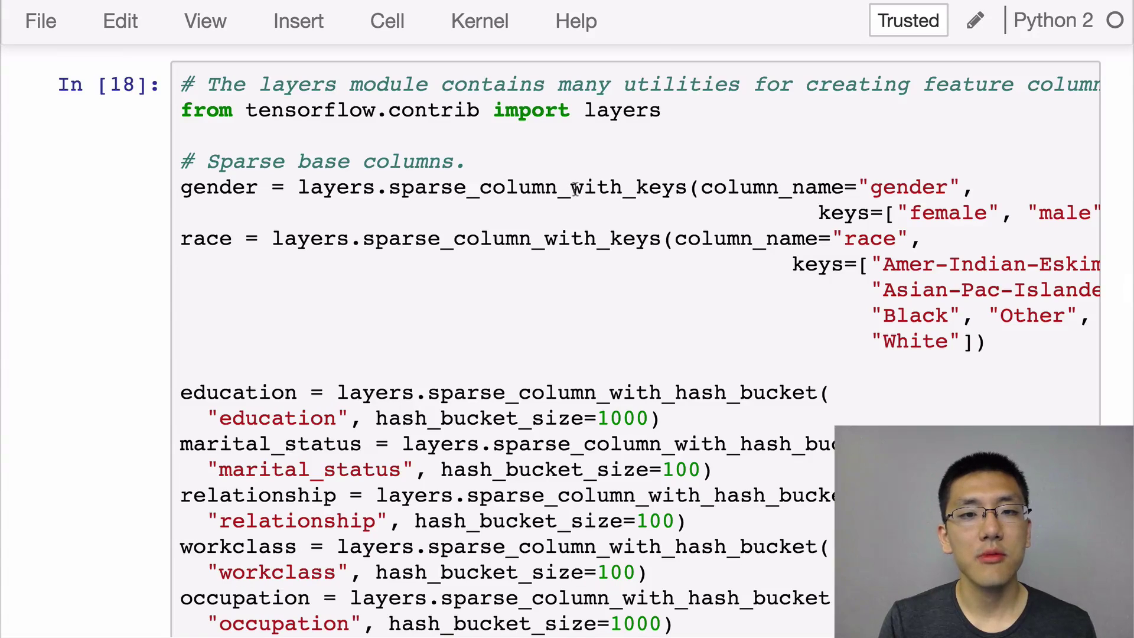
left_click_drag(571, 186, 687, 187)
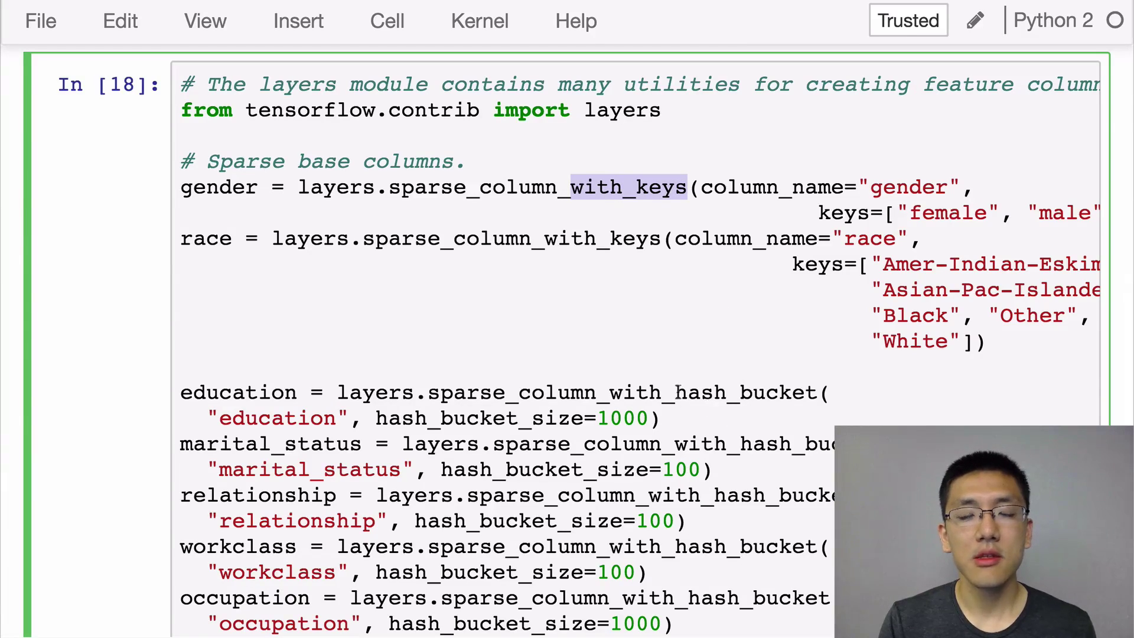
left_click_drag(675, 393, 820, 393)
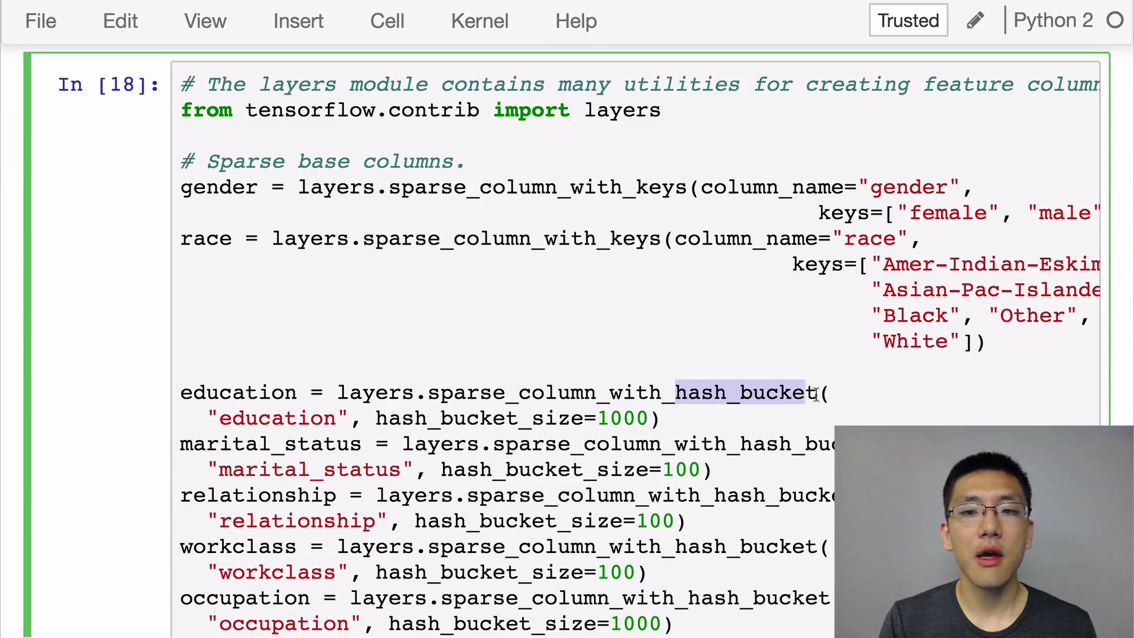
left_click(872, 265)
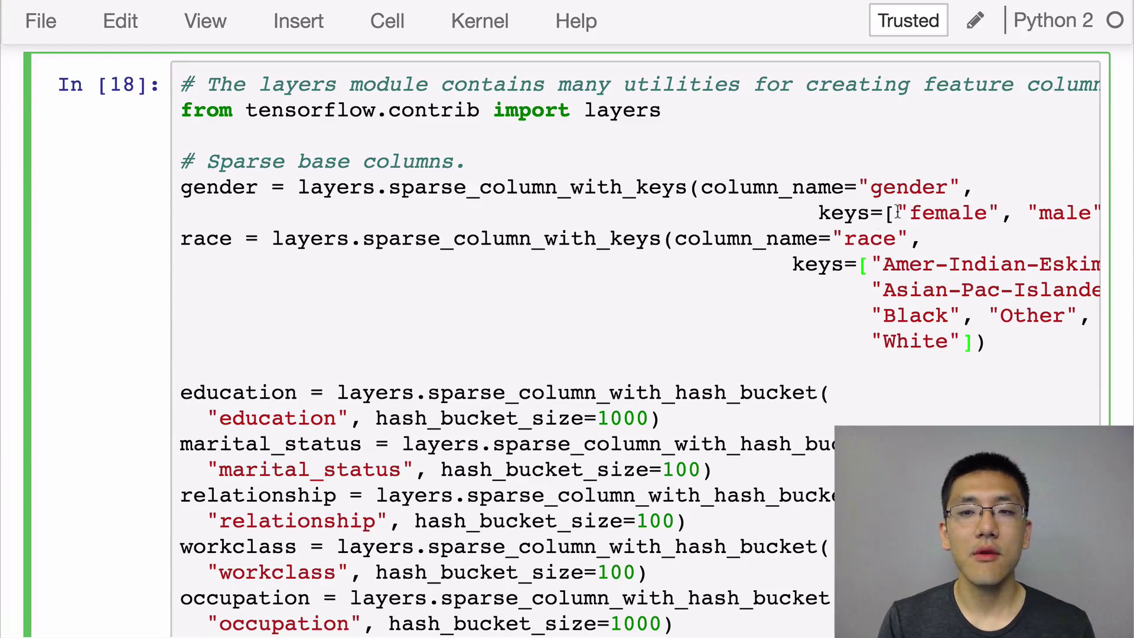
scroll(898, 211, "right", 2)
scroll(898, 211, "right", 2)
scroll(898, 212, "right", 1)
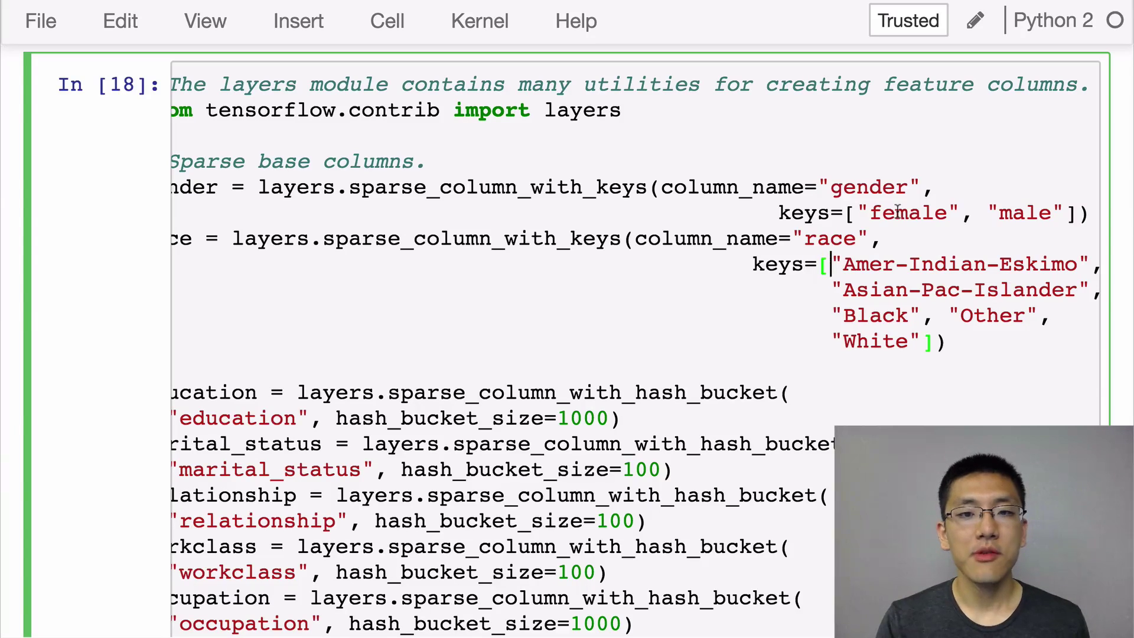
left_click(674, 263)
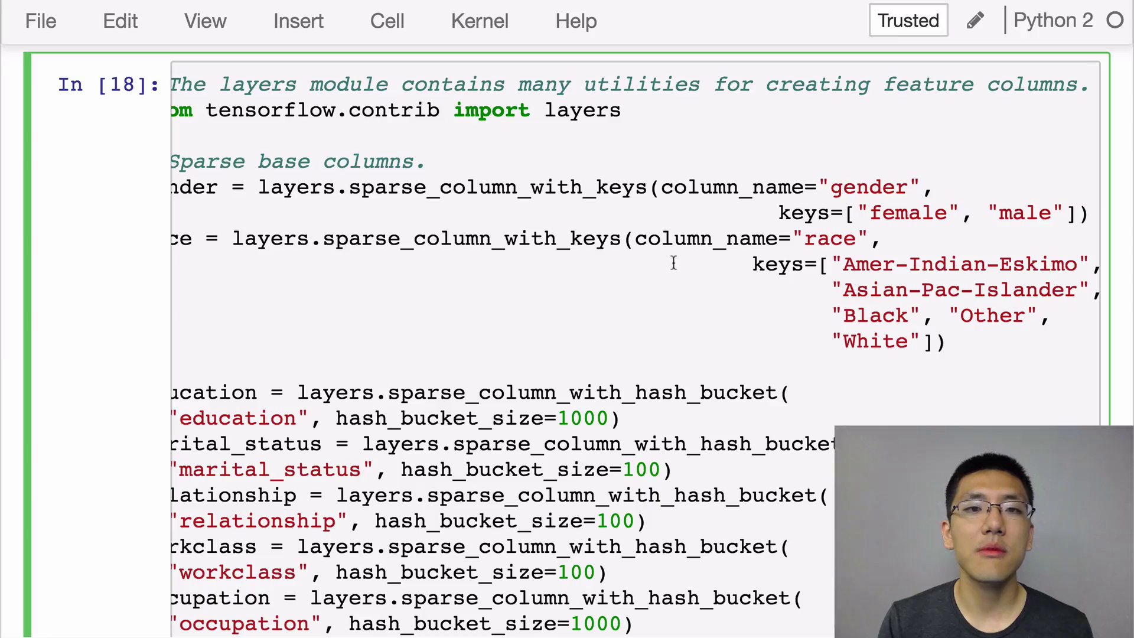
scroll(673, 263, "left", 2)
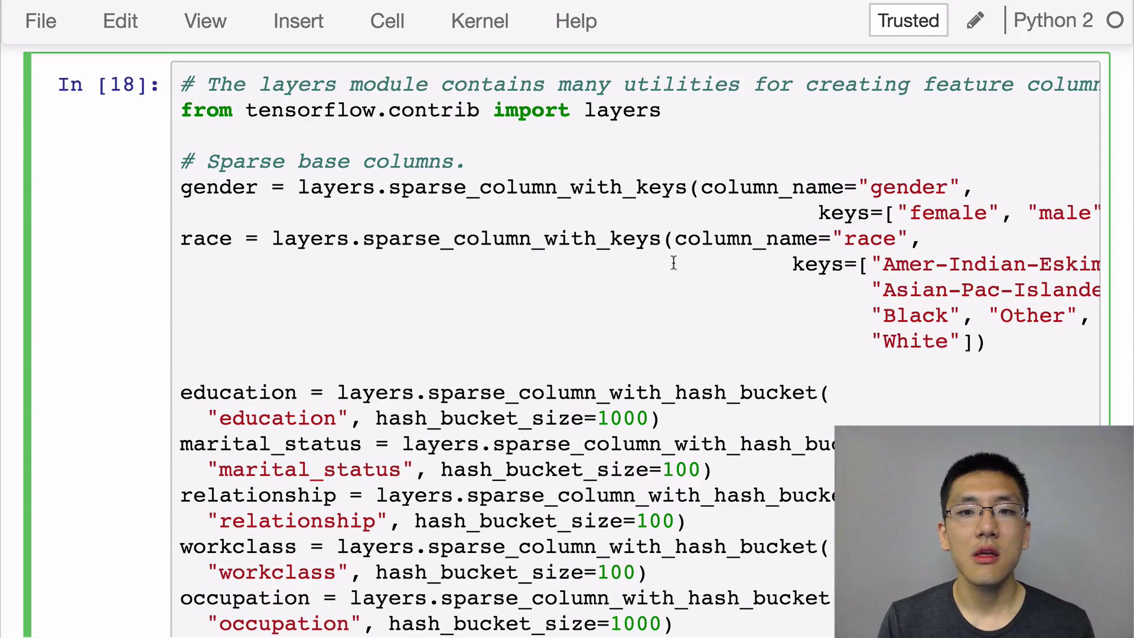
scroll(674, 262, "down", 1)
scroll(673, 262, "down", 3)
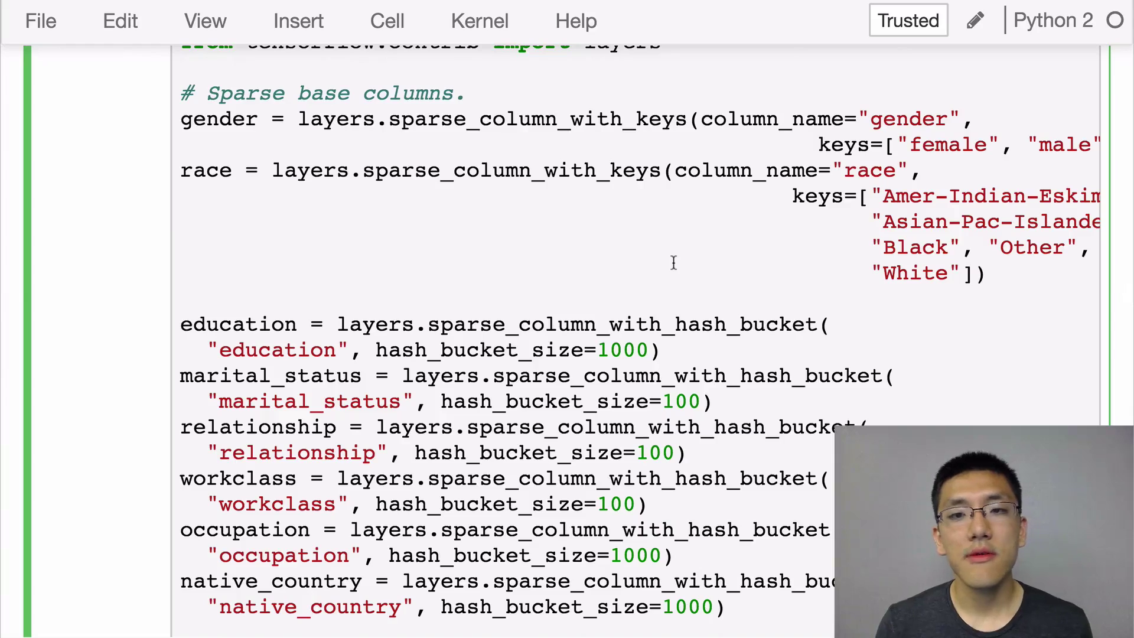
scroll(674, 262, "down", 2)
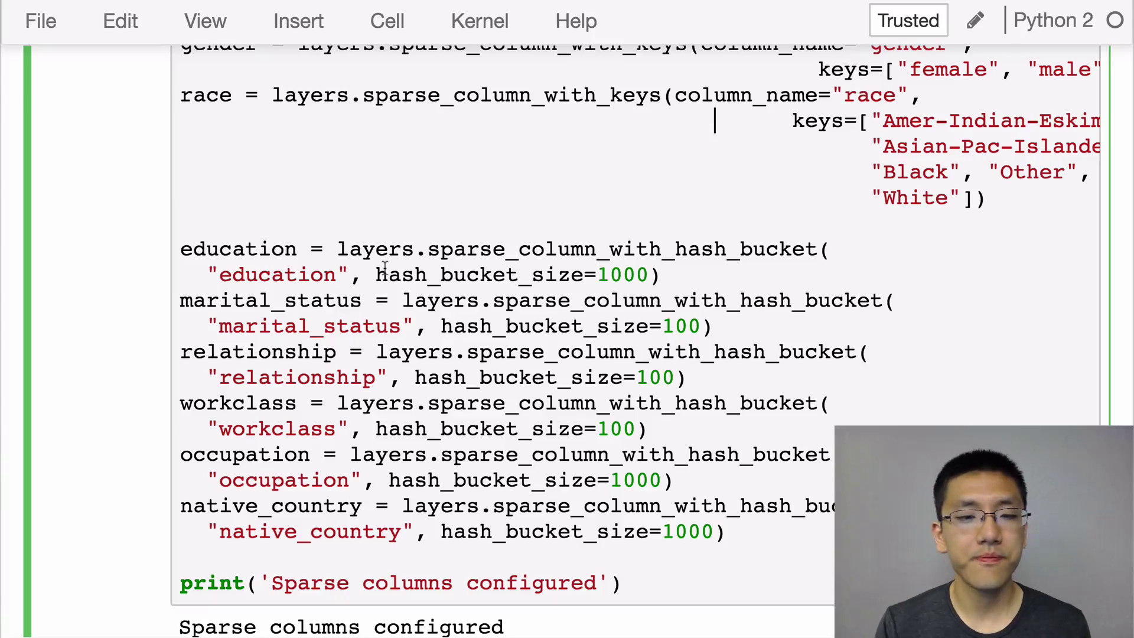
scroll(384, 268, "down", 1)
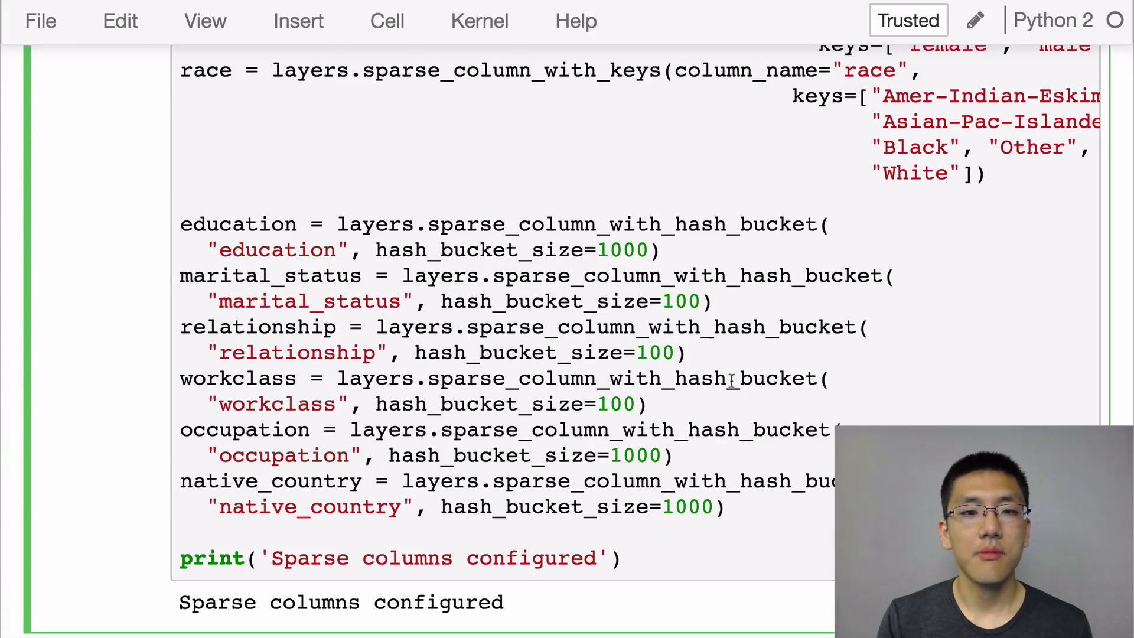
left_click(751, 354)
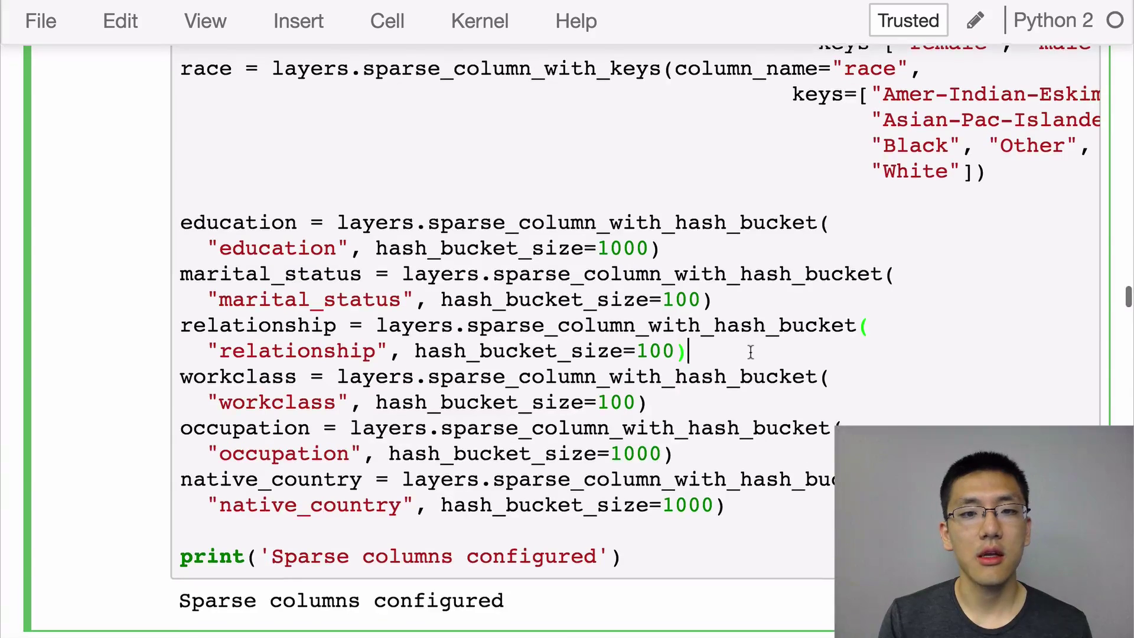
scroll(750, 353, "down", 2)
double_click(529, 284)
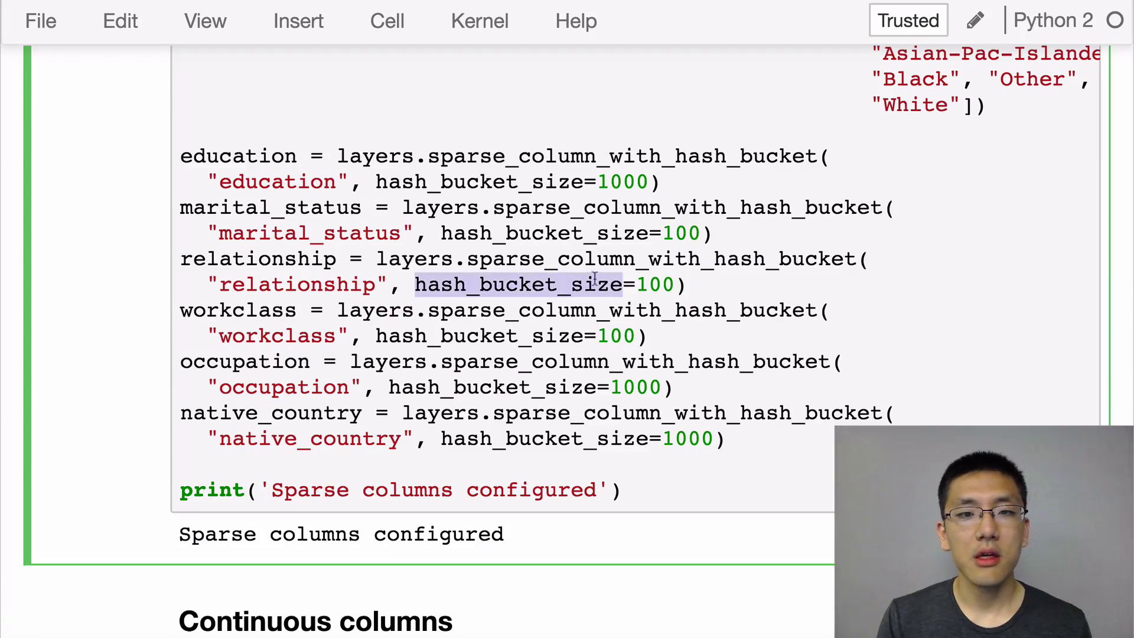
left_click_drag(529, 285, 655, 285)
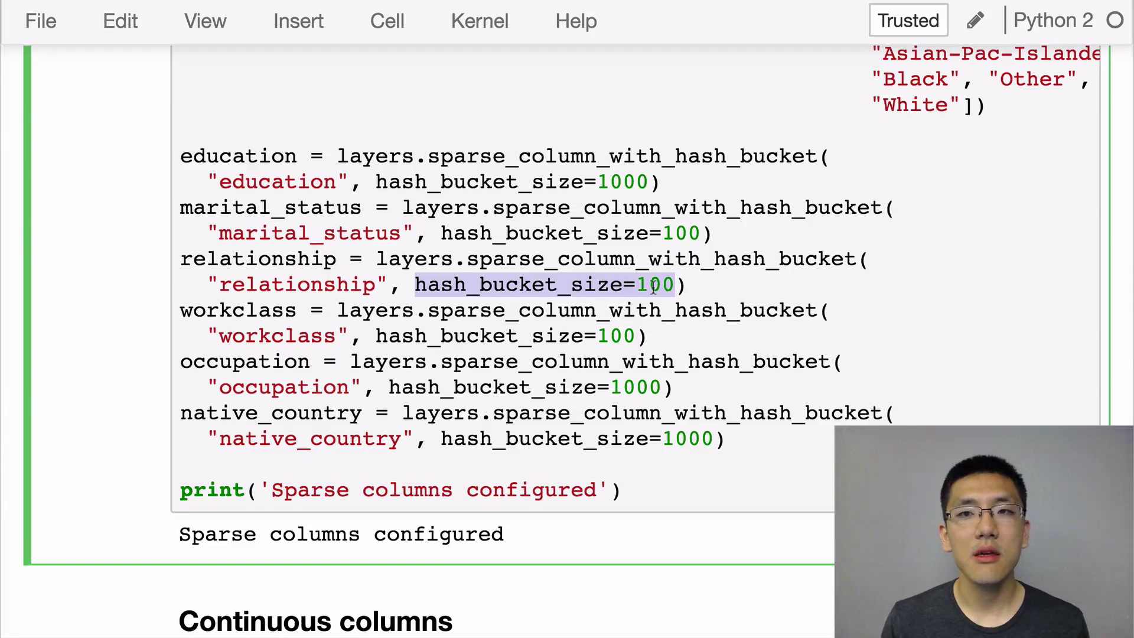
left_click(802, 282)
scroll(802, 286, "down", 1)
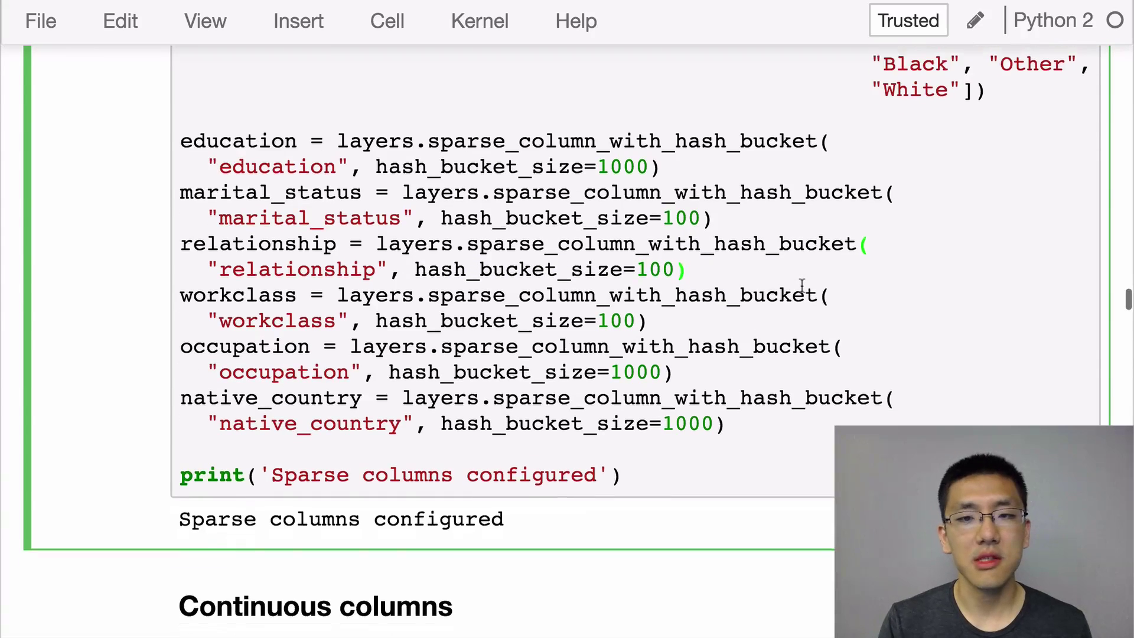
scroll(802, 285, "down", 2)
scroll(802, 286, "down", 1)
scroll(802, 288, "down", 3)
scroll(800, 292, "down", 1)
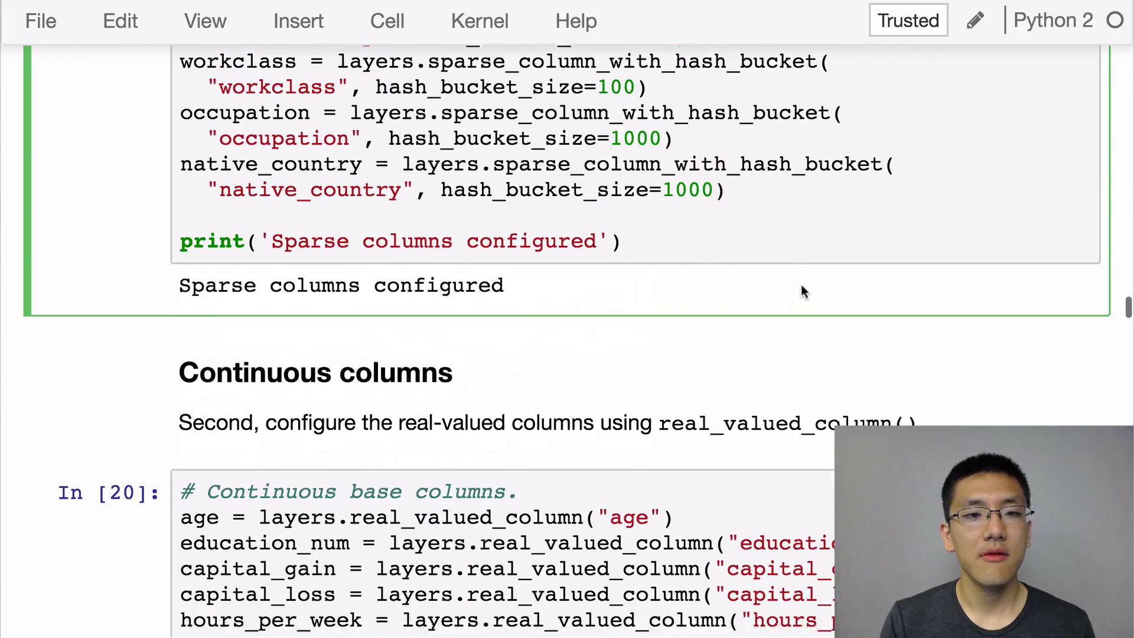
scroll(802, 288, "down", 3)
scroll(801, 285, "down", 1)
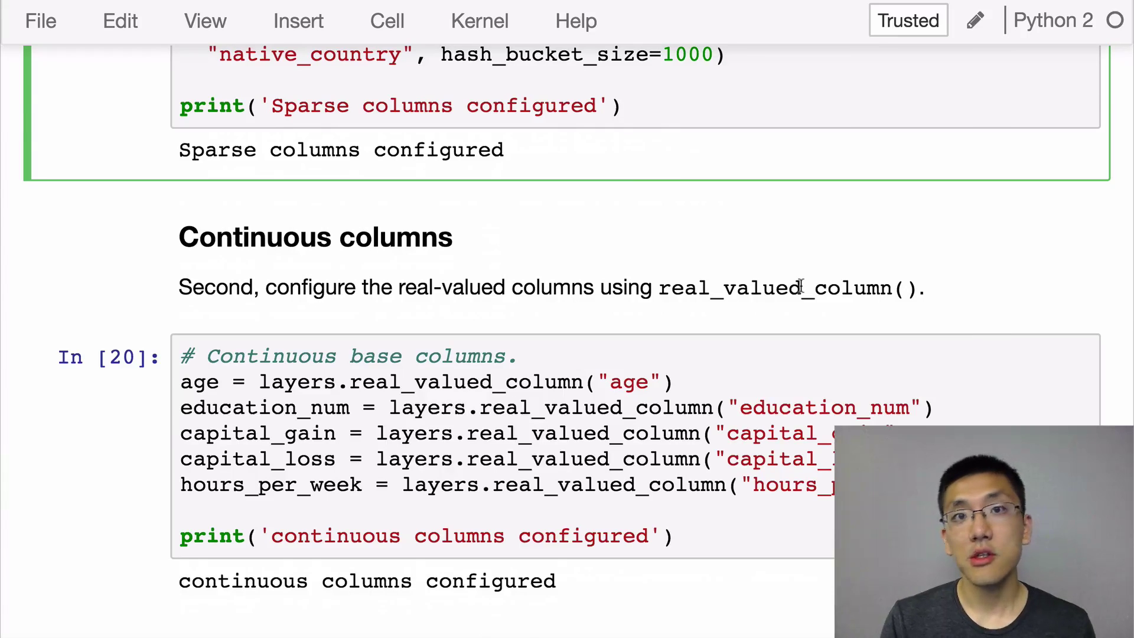
scroll(801, 286, "down", 1)
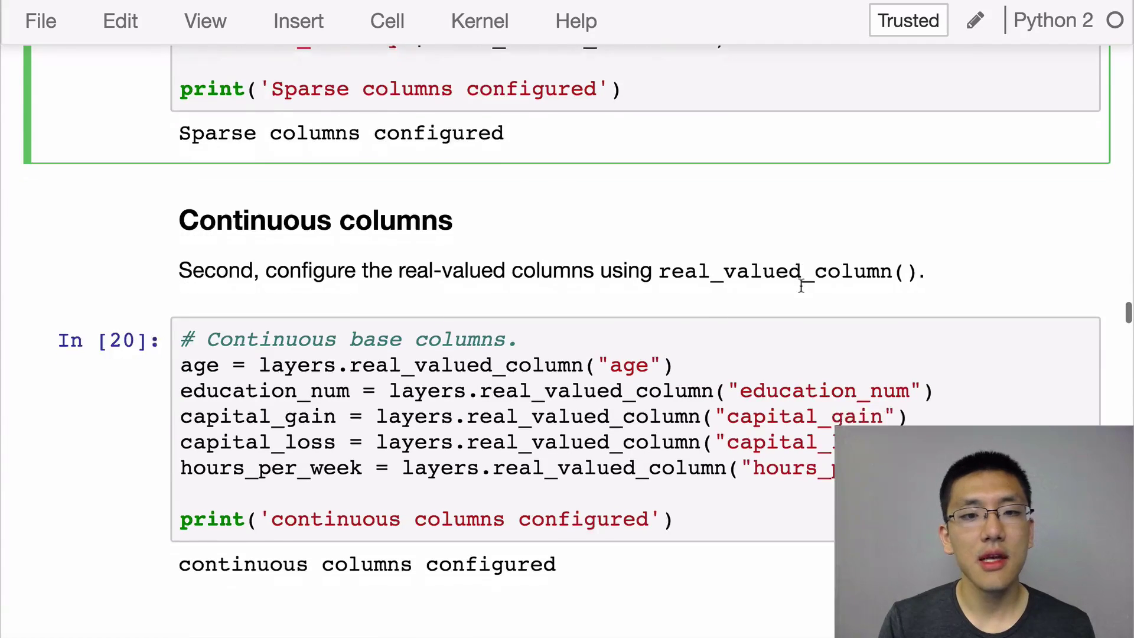
scroll(802, 285, "down", 2)
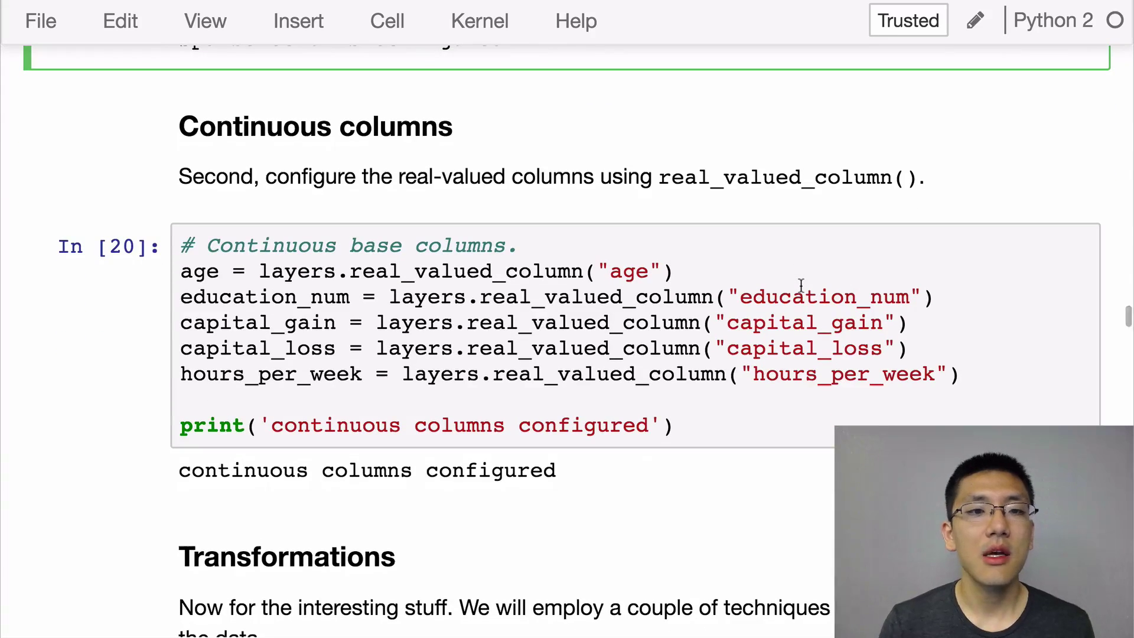
Highlight real_valued_column, the education_num name string and capital_gain in the continuous columns cell
left_click(436, 280)
double_click(435, 280)
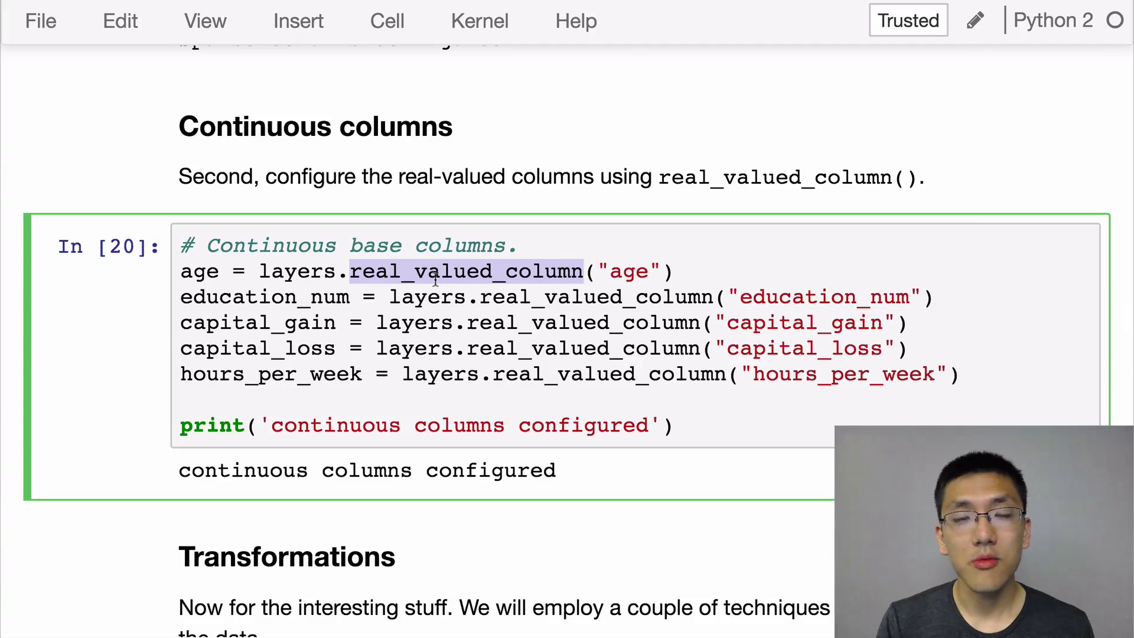
double_click(511, 298)
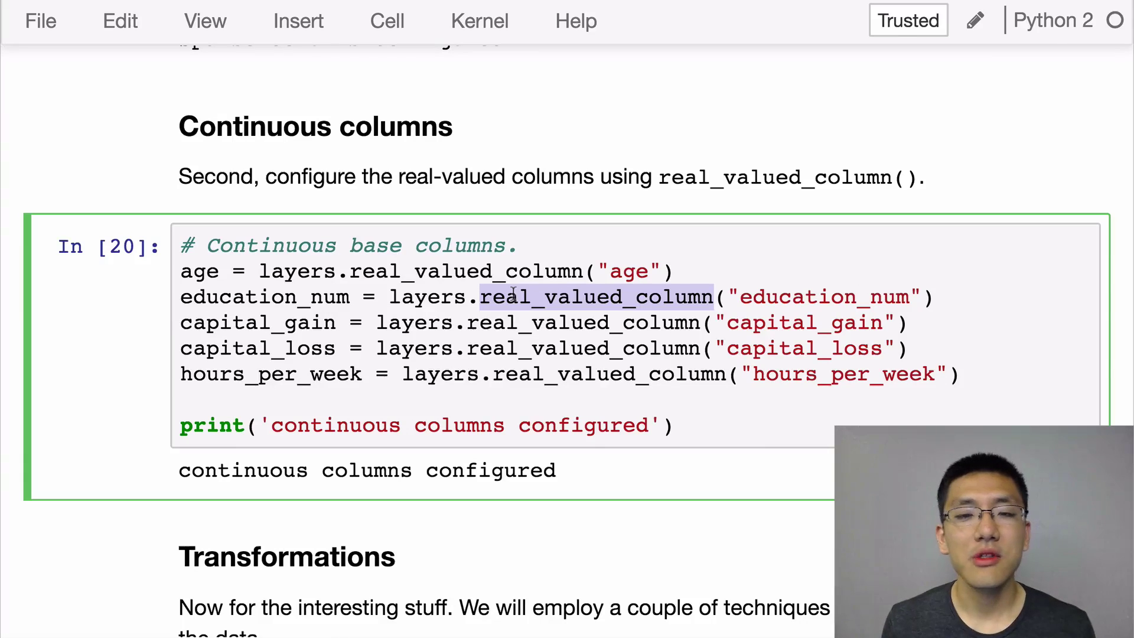
scroll(514, 293, "down", 1)
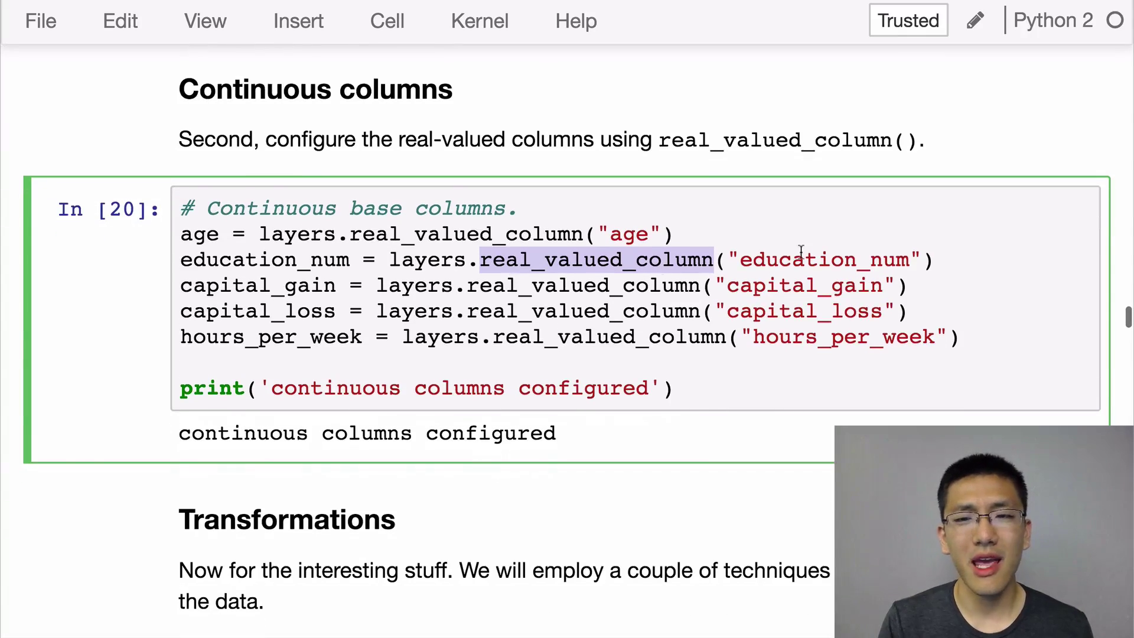
left_click_drag(730, 258, 923, 261)
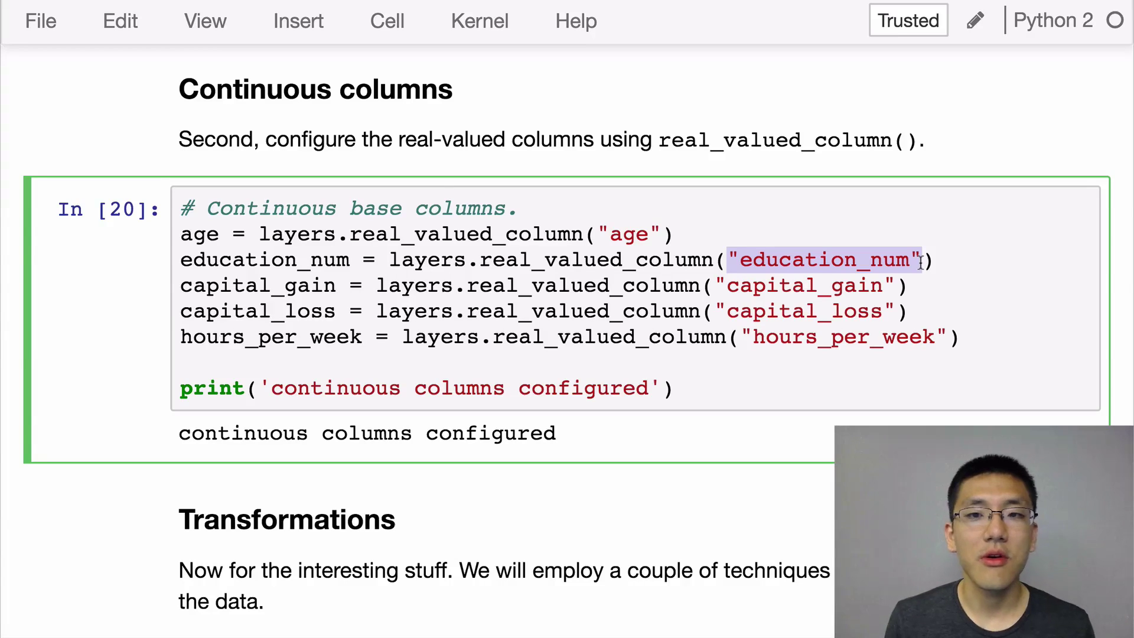
double_click(250, 285)
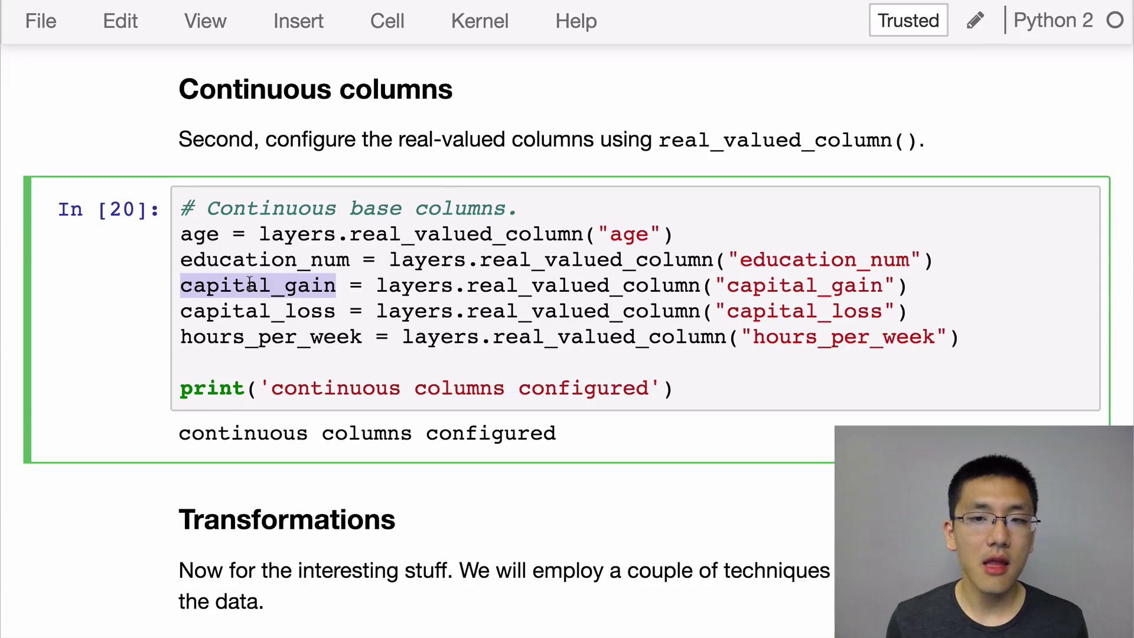
left_click(207, 311)
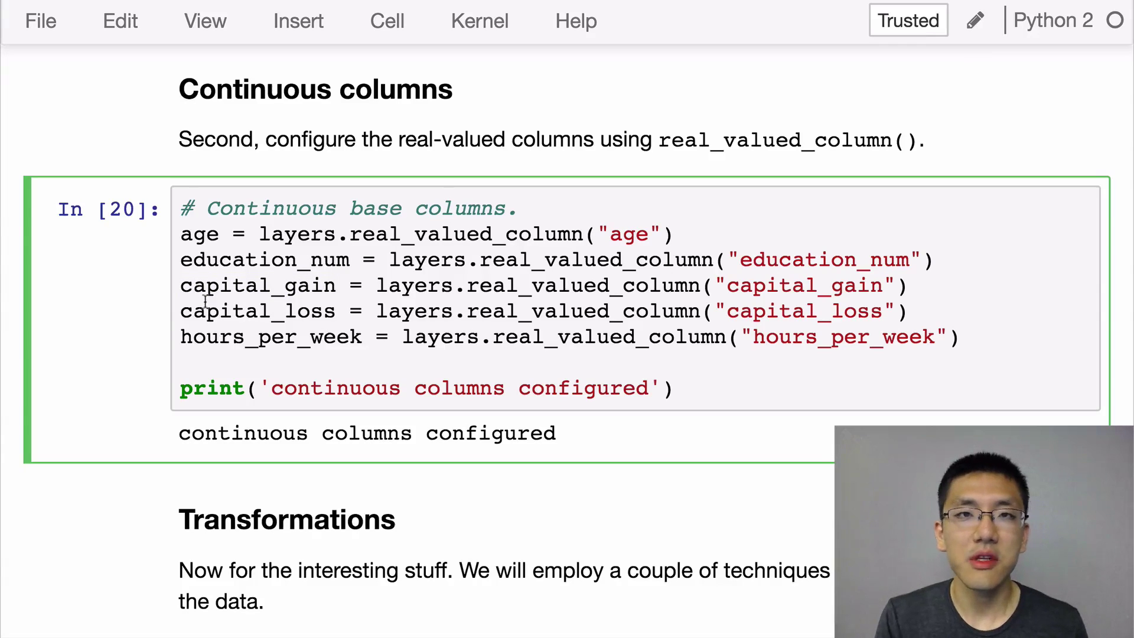
scroll(207, 303, "down", 2)
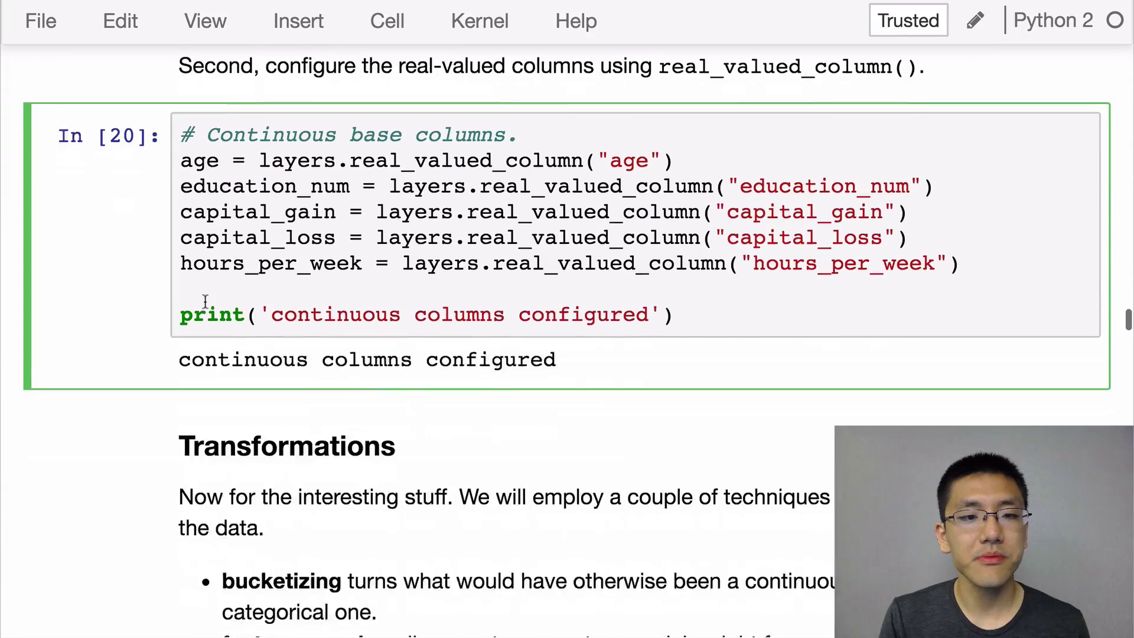
scroll(207, 303, "down", 1)
scroll(205, 302, "down", 3)
scroll(205, 301, "down", 3)
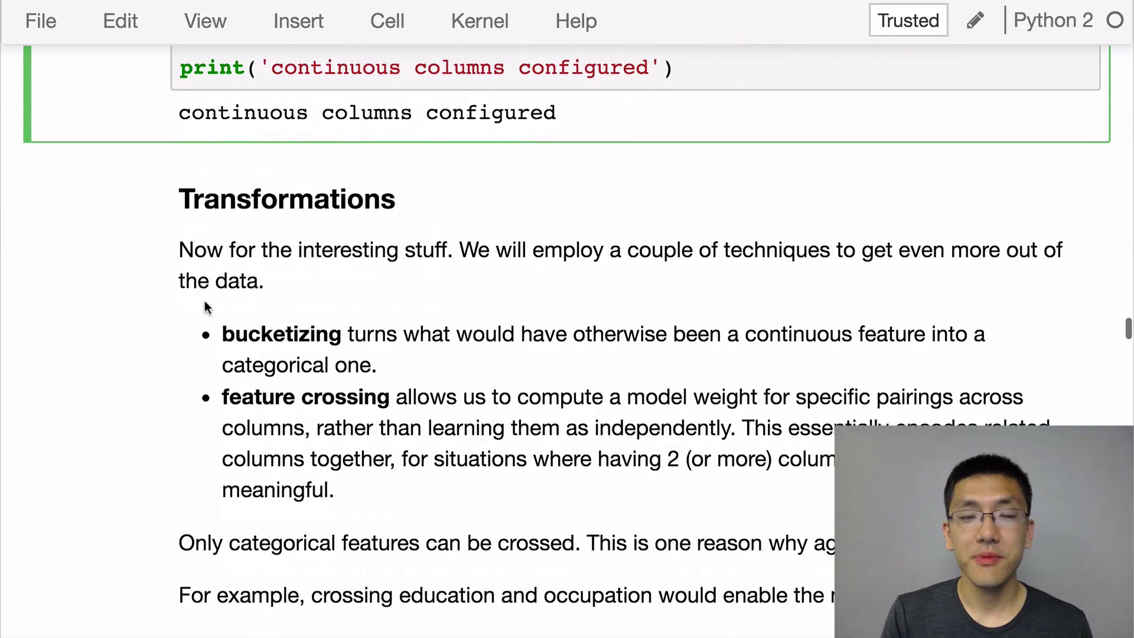
scroll(204, 306, "down", 2)
scroll(207, 308, "down", 2)
scroll(205, 306, "down", 3)
scroll(205, 306, "down", 3)
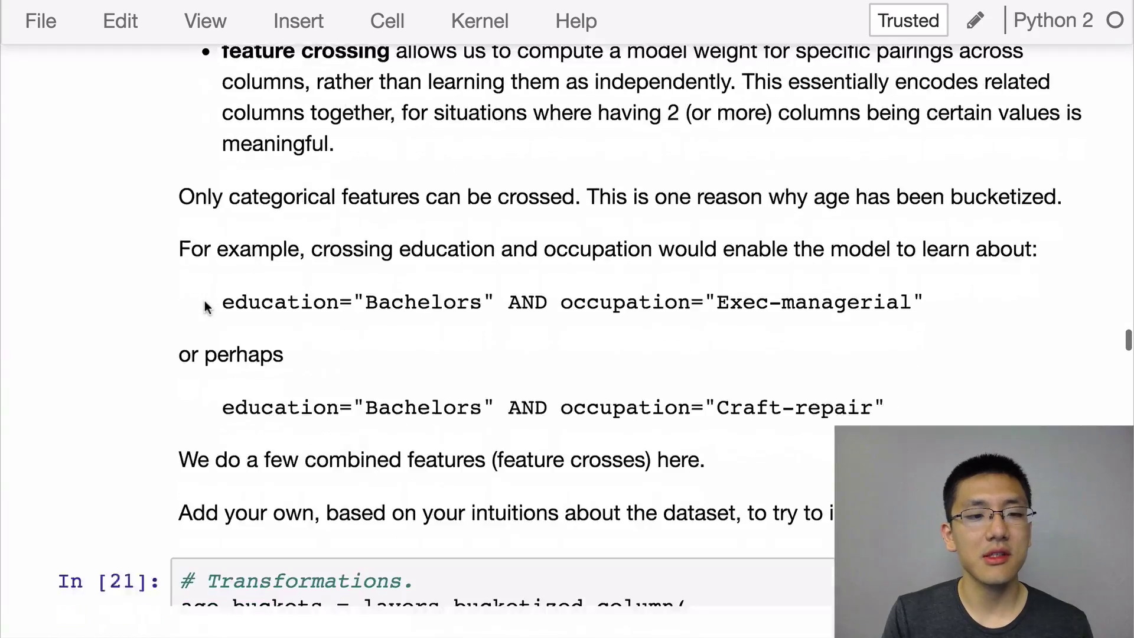
scroll(205, 303, "down", 7)
scroll(204, 301, "down", 1)
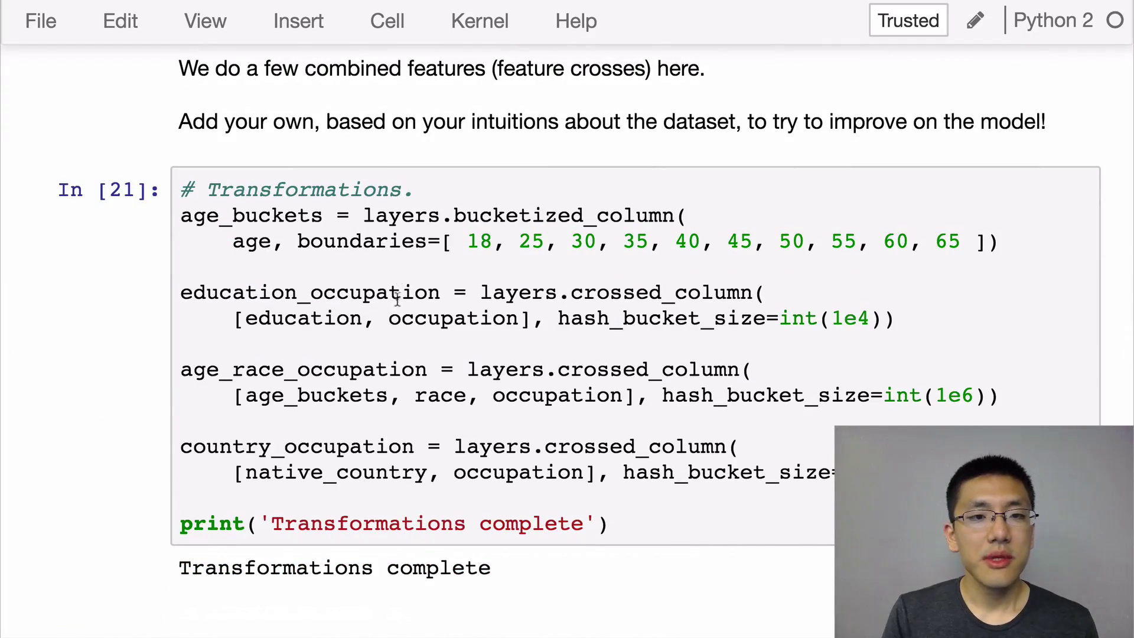
left_click(401, 274)
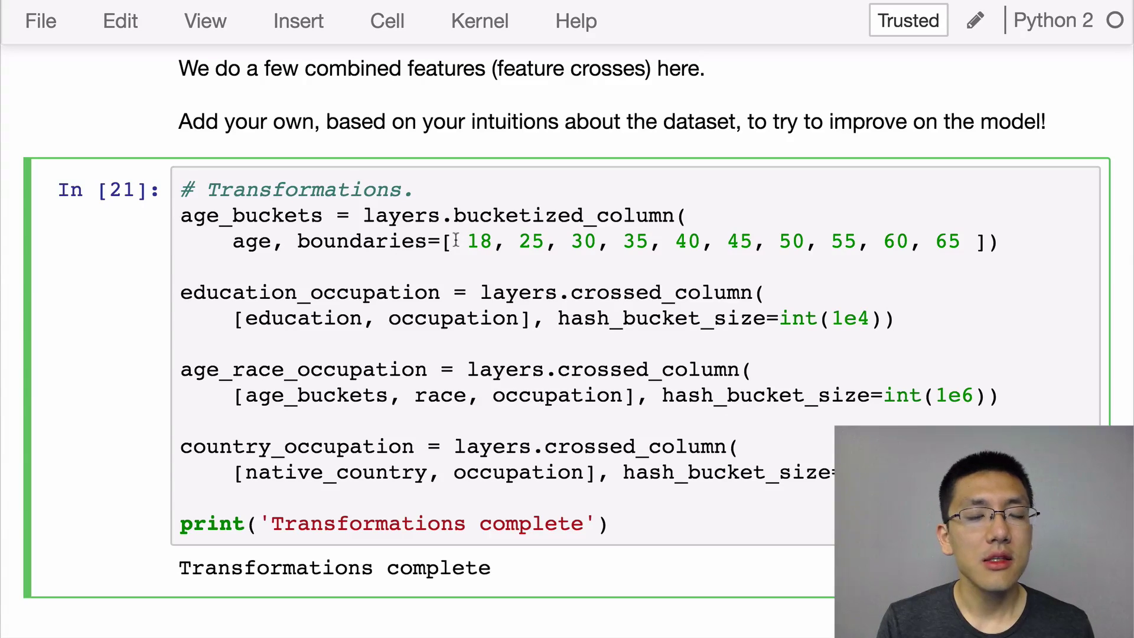
double_click(493, 215)
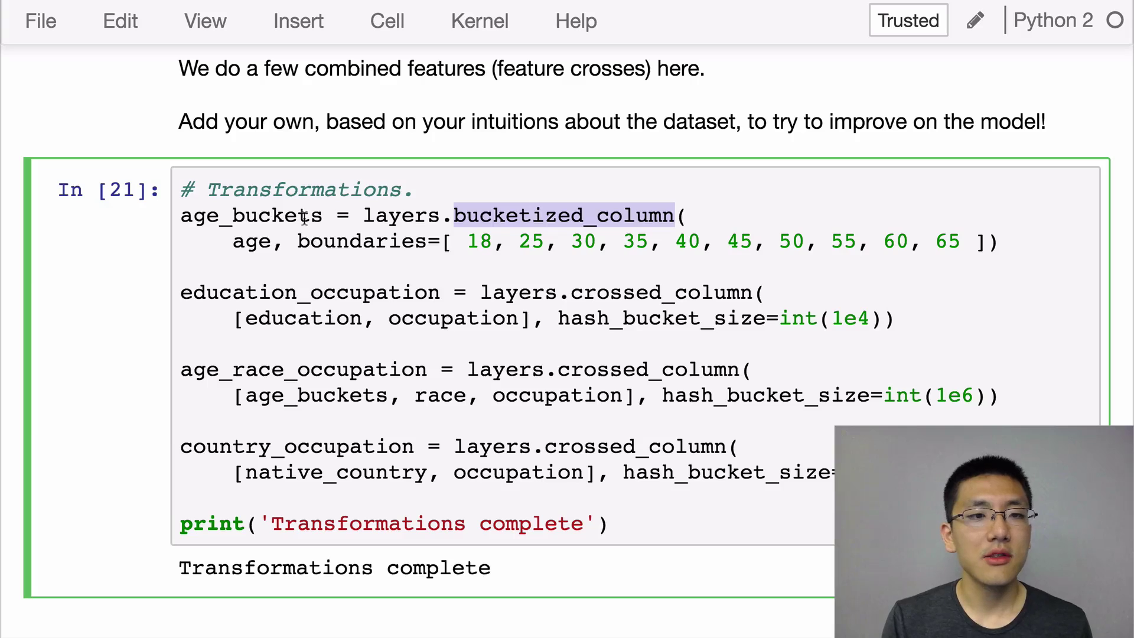
double_click(305, 215)
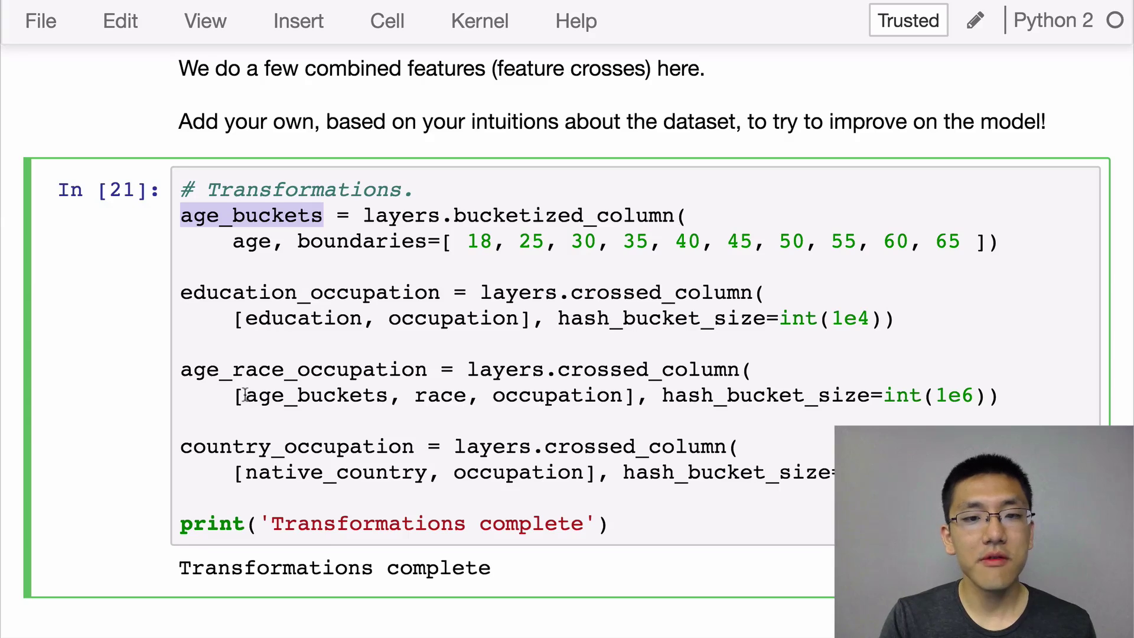
left_click_drag(245, 395, 627, 396)
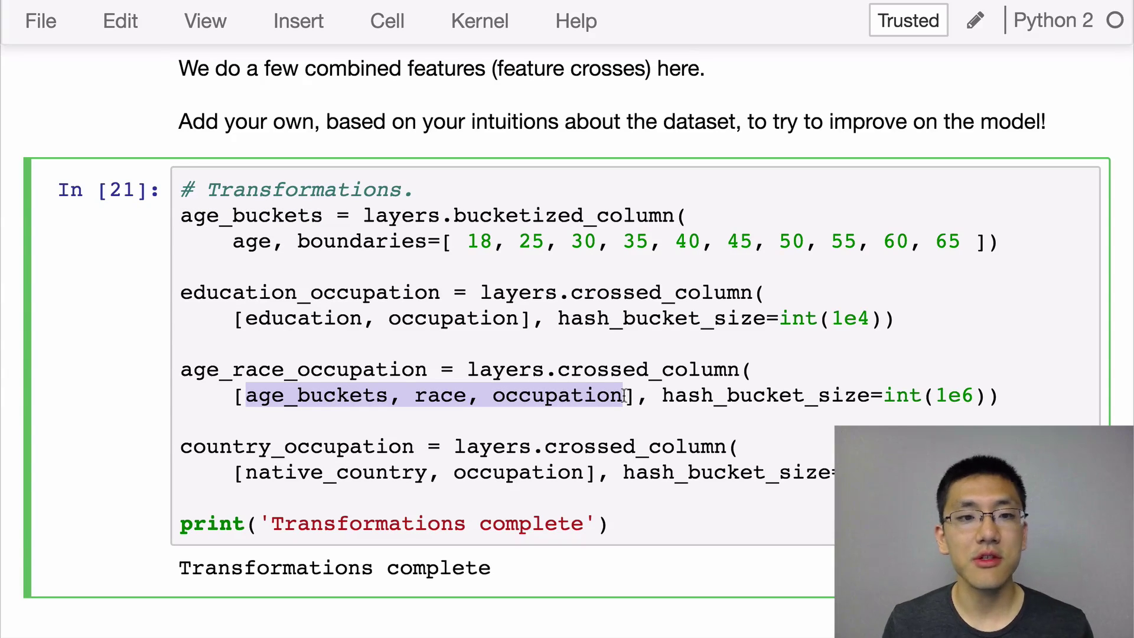
double_click(329, 395)
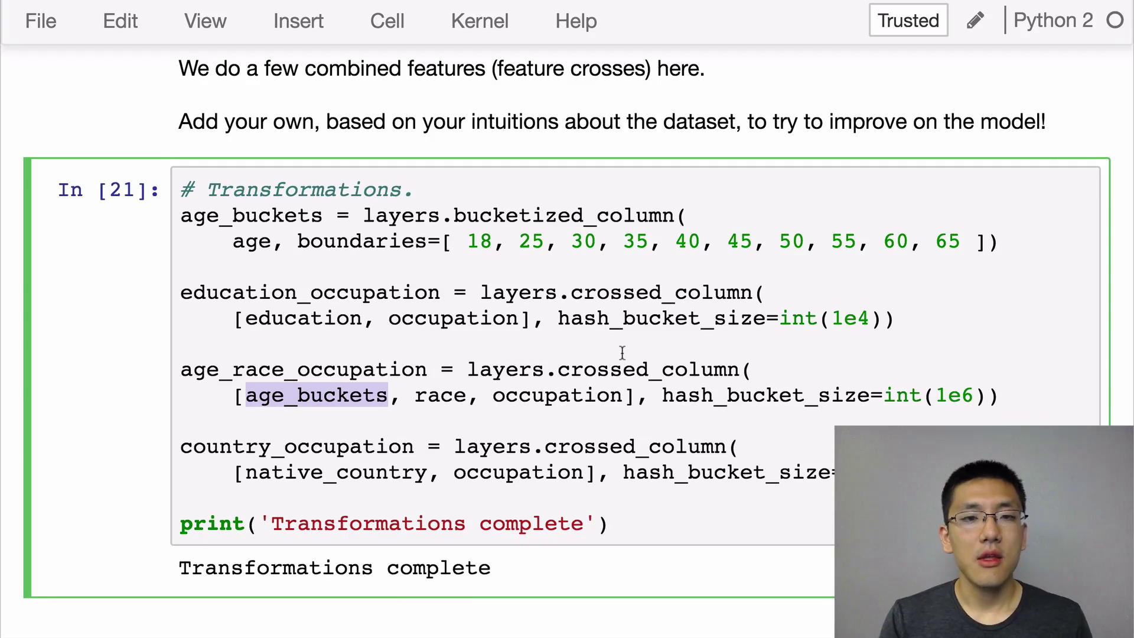
scroll(622, 352, "down", 2)
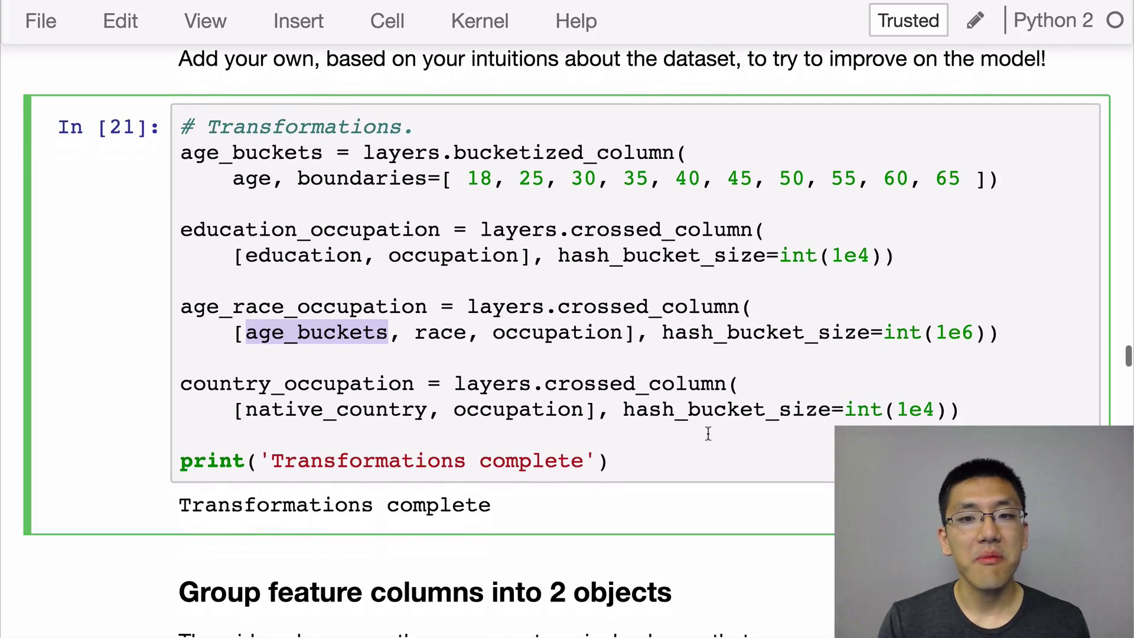
scroll(708, 434, "down", 1)
scroll(708, 434, "down", 2)
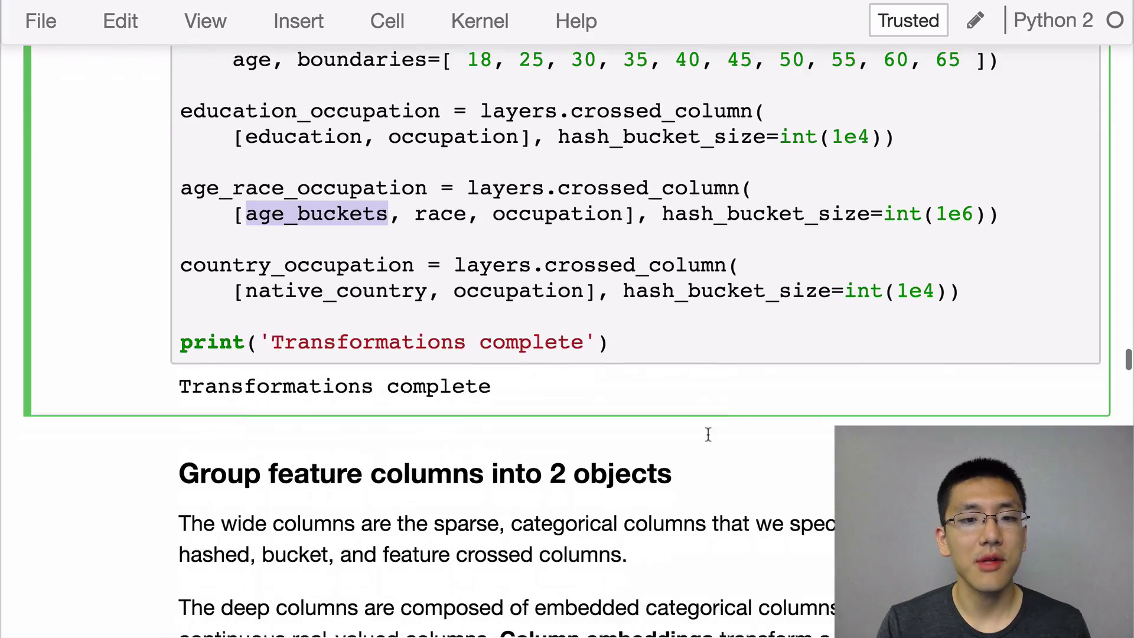
scroll(708, 434, "down", 2)
scroll(709, 434, "down", 2)
scroll(708, 435, "down", 1)
scroll(708, 434, "down", 4)
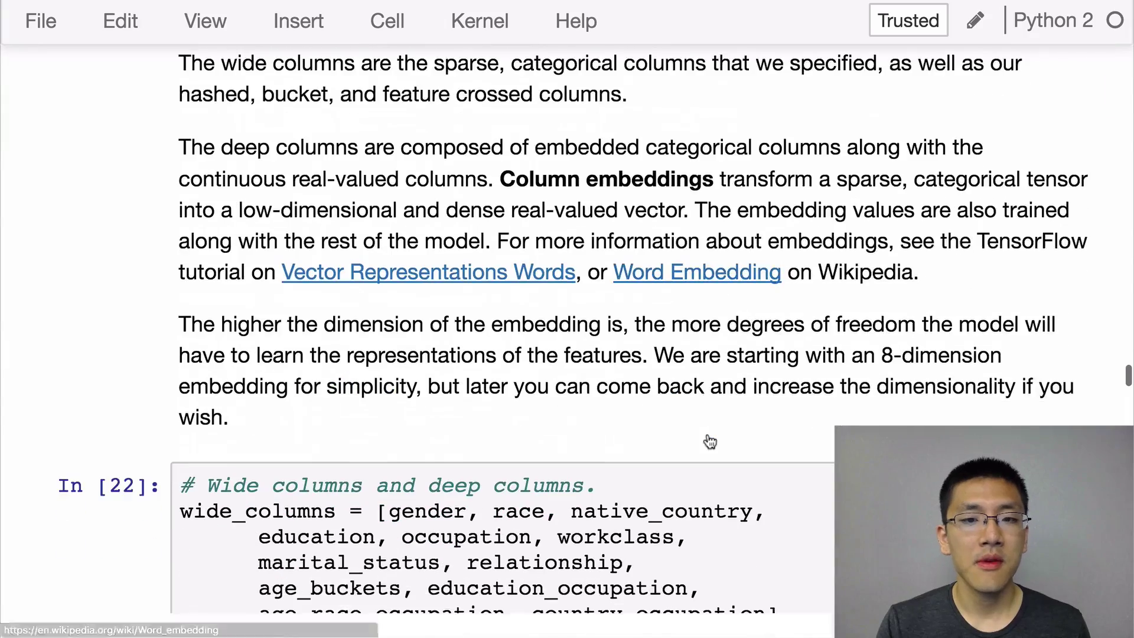
scroll(709, 438, "down", 5)
scroll(710, 441, "down", 2)
scroll(714, 438, "down", 1)
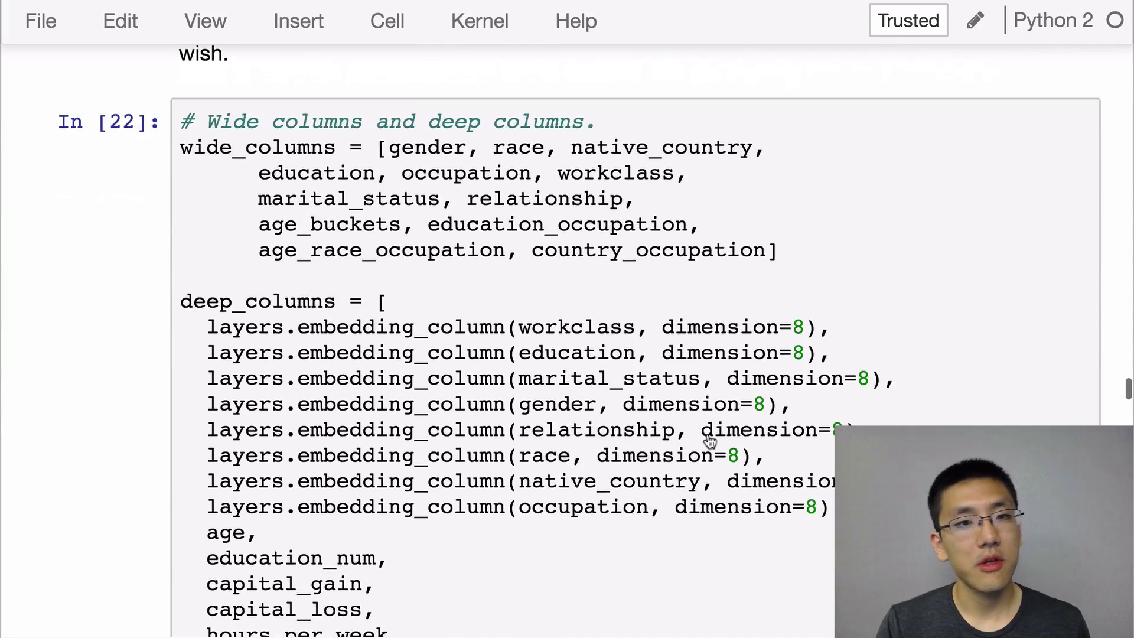
Highlight the wide_columns list: categorical gender through relationship, then the bucketized and crossed columns
left_click(612, 295)
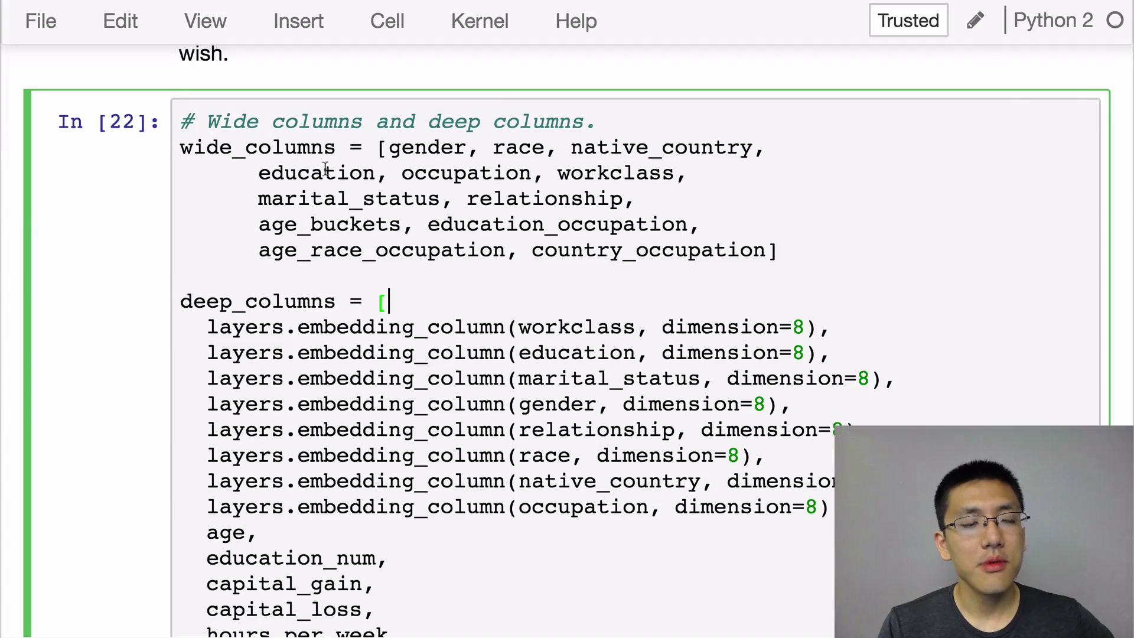
left_click(391, 148)
left_click_drag(391, 149, 624, 199)
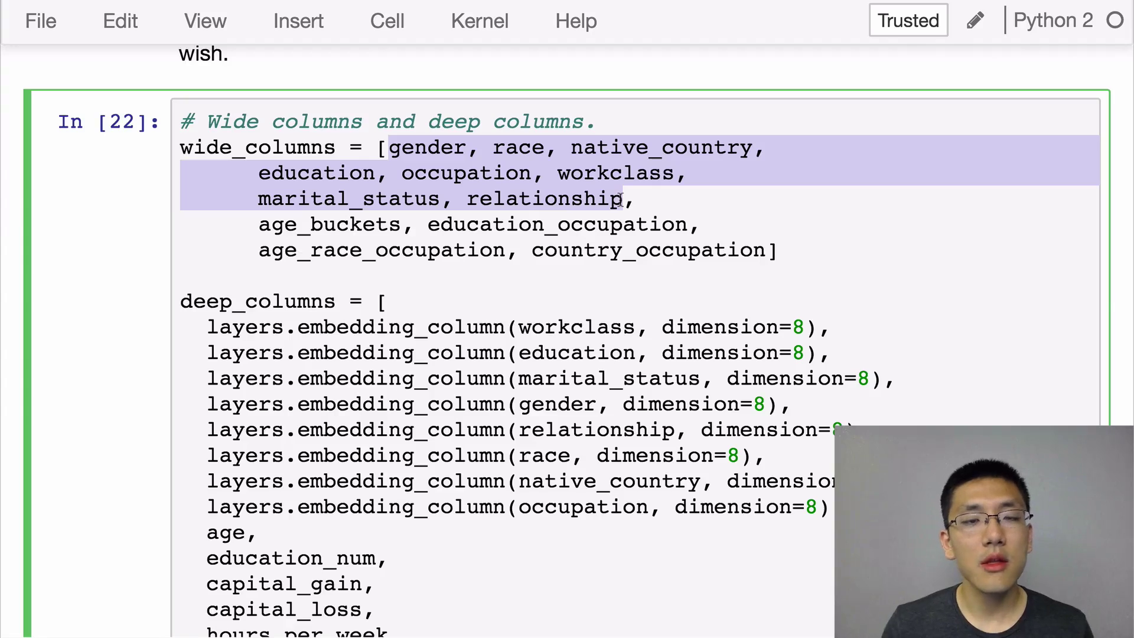
left_click(254, 225)
left_click_drag(429, 242, 834, 257)
left_click(835, 257)
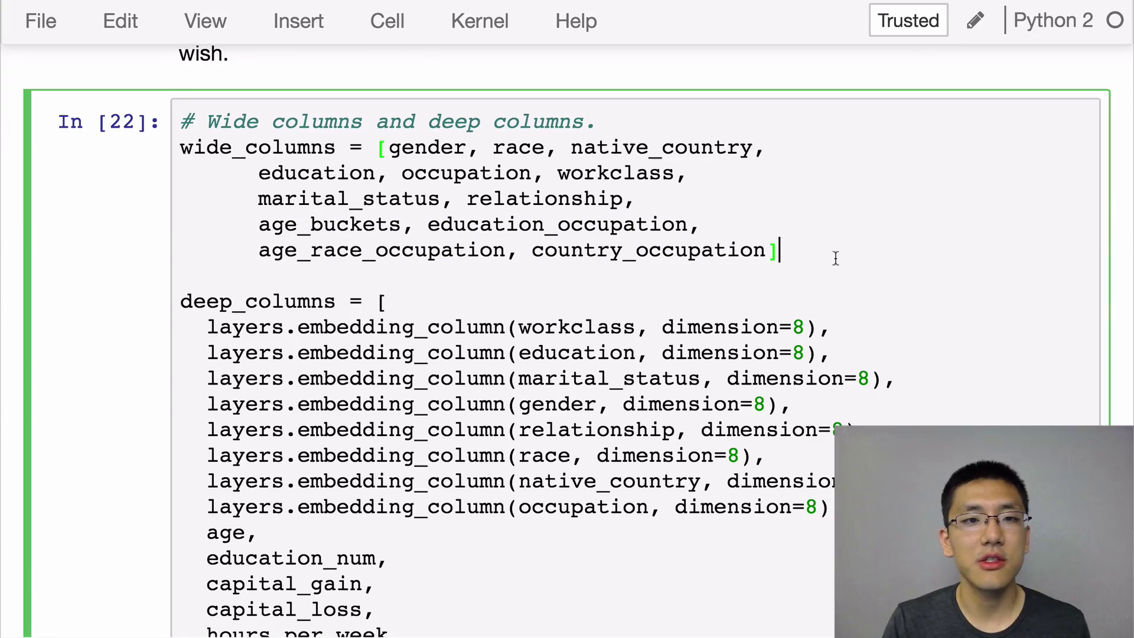
scroll(835, 258, "down", 2)
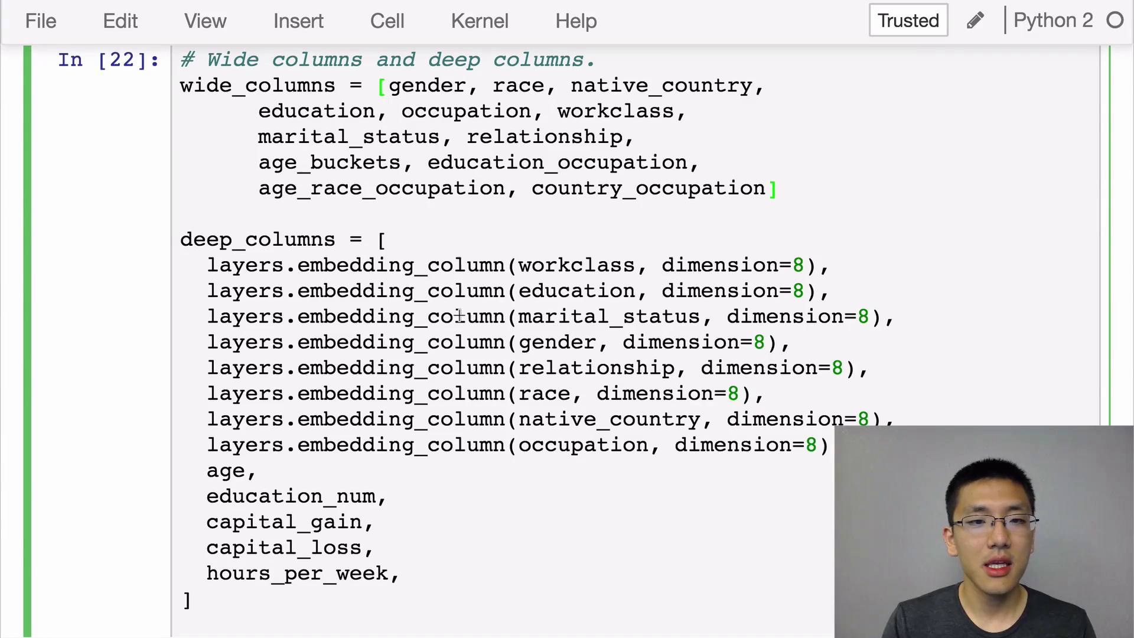
Highlight the deep columns: eight embedding_column lines, embedding dimension 8, and the continuous columns
left_click_drag(510, 265, 301, 453)
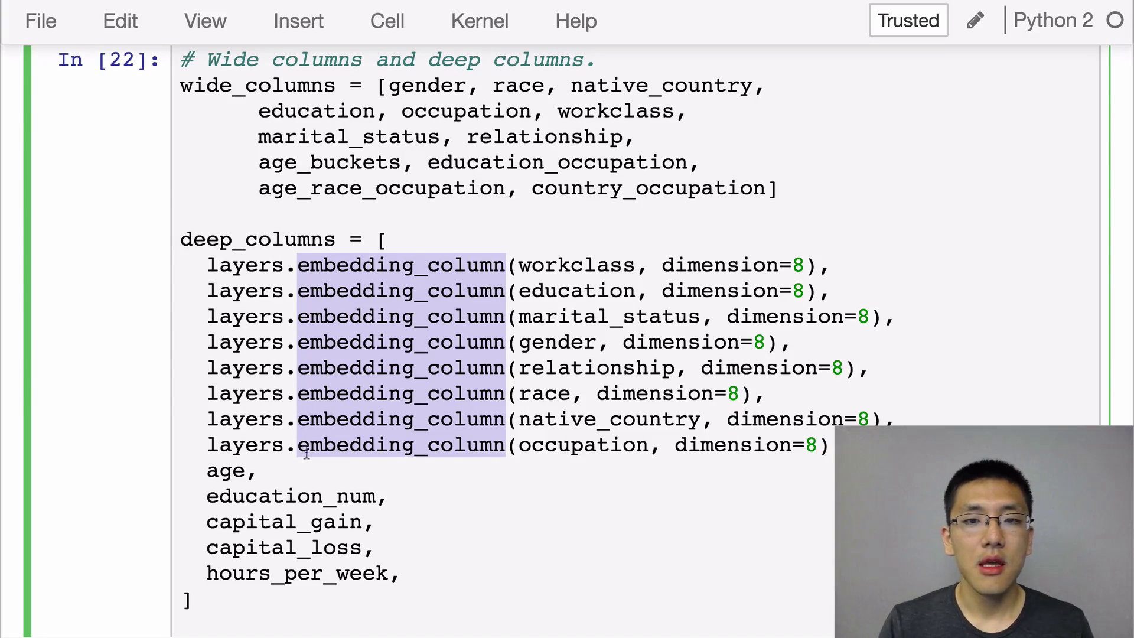
left_click(805, 265)
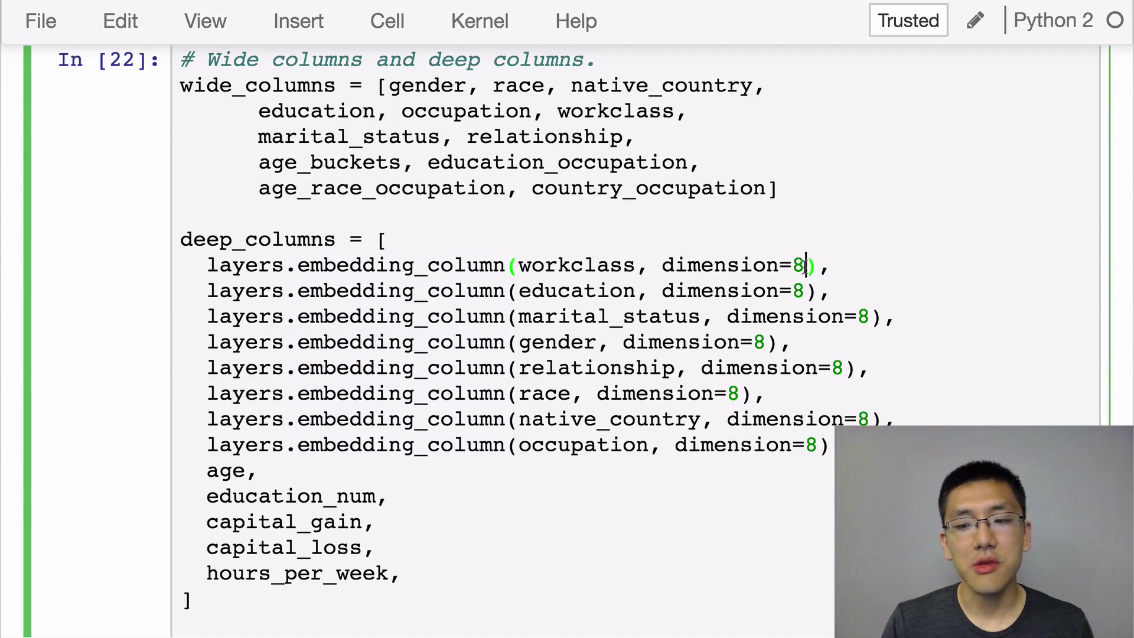
double_click(799, 265)
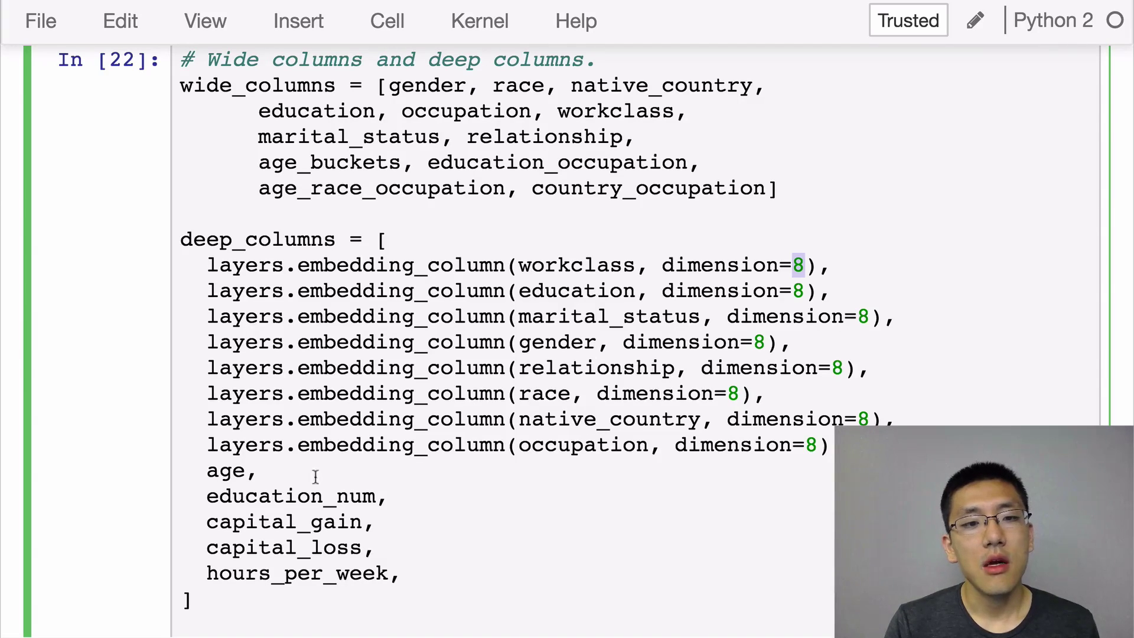
left_click_drag(199, 471, 392, 572)
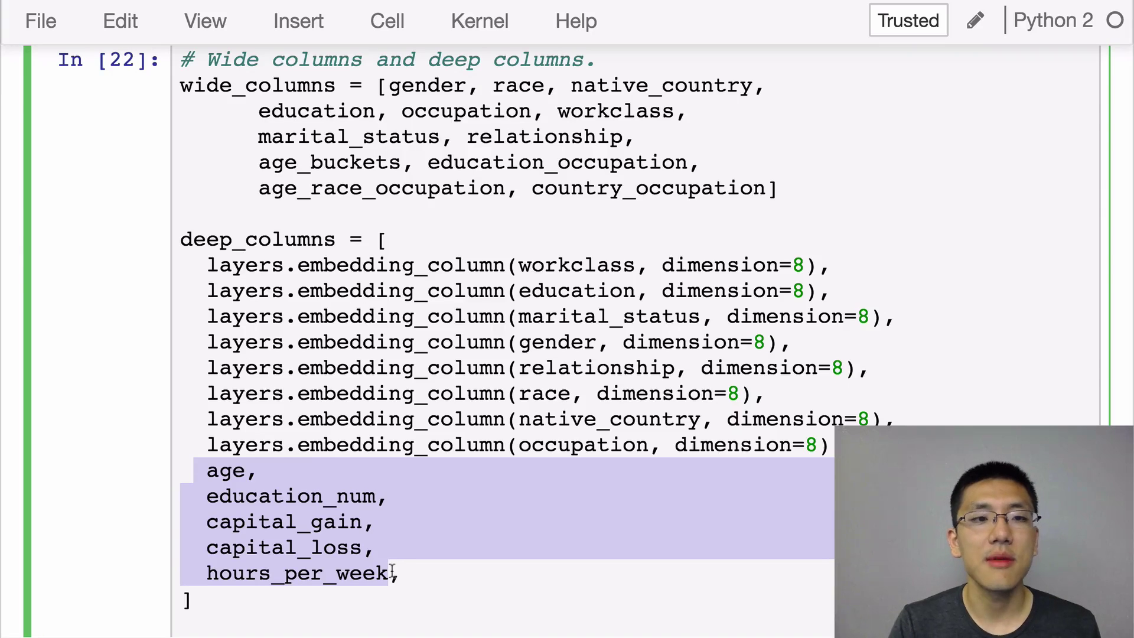
Run the wide and deep columns cell, then highlight DNNLinearCombinedClassifier and LinearClassifier in get_model
key("ctrl+Return")
scroll(132, 422, "down", 5)
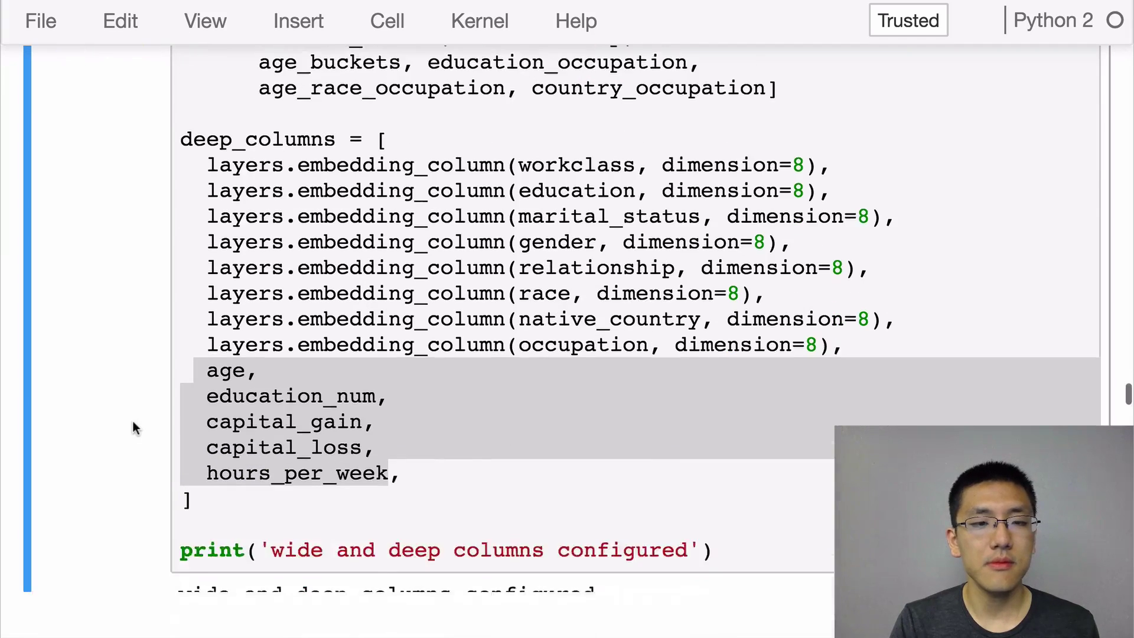
scroll(131, 421, "down", 2)
scroll(132, 423, "down", 3)
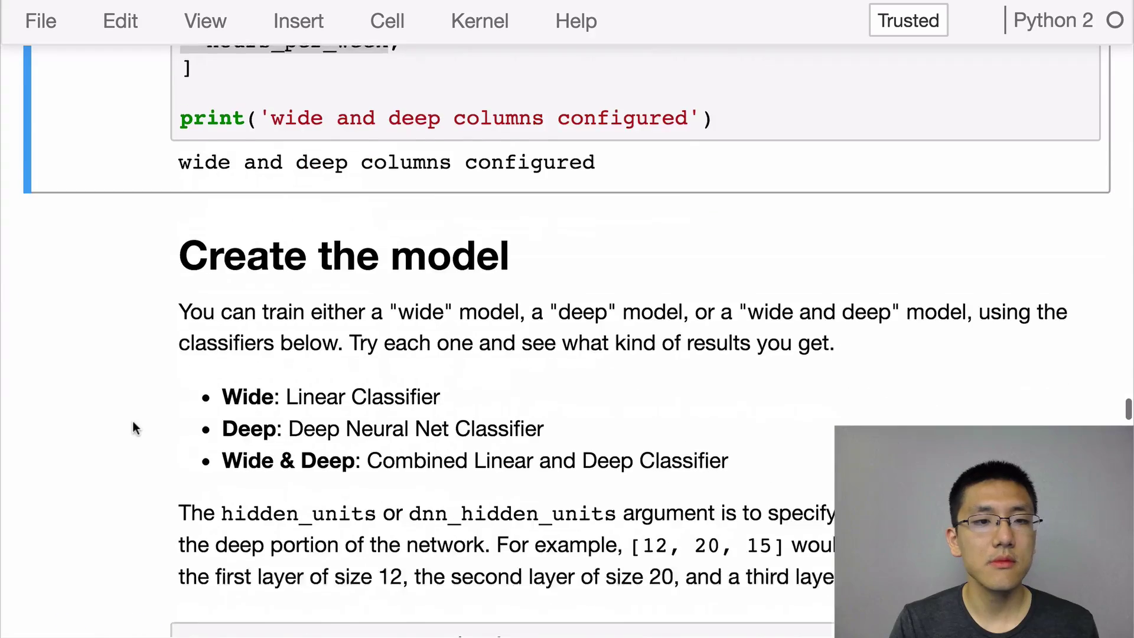
scroll(133, 421, "down", 1)
scroll(133, 422, "down", 3)
scroll(133, 422, "down", 2)
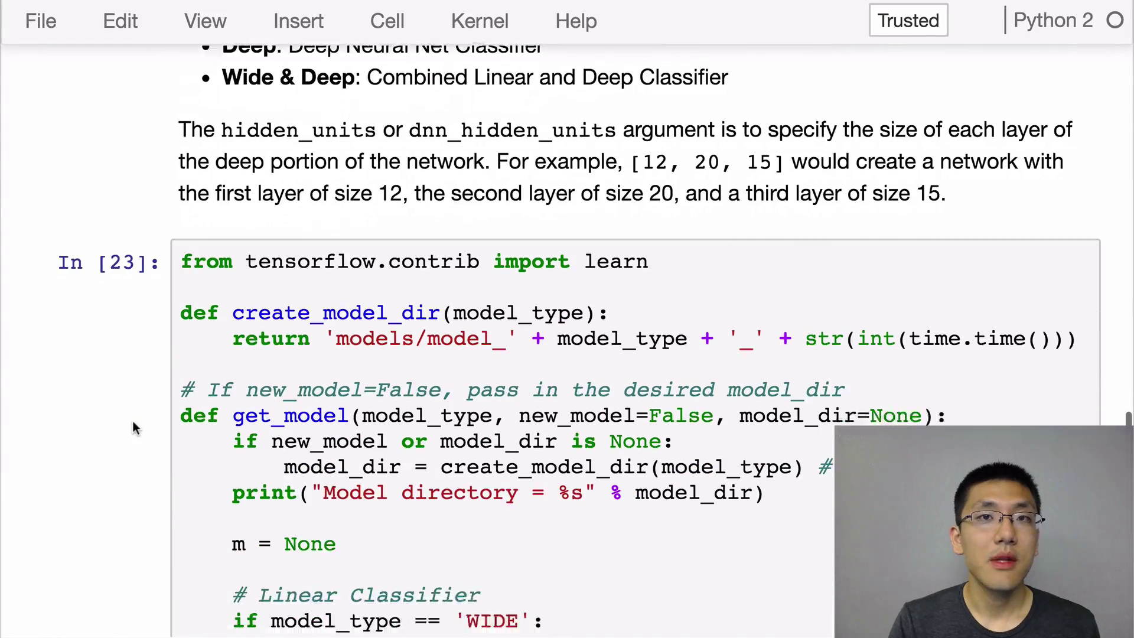
scroll(133, 422, "down", 1)
scroll(134, 422, "down", 1)
scroll(133, 422, "down", 2)
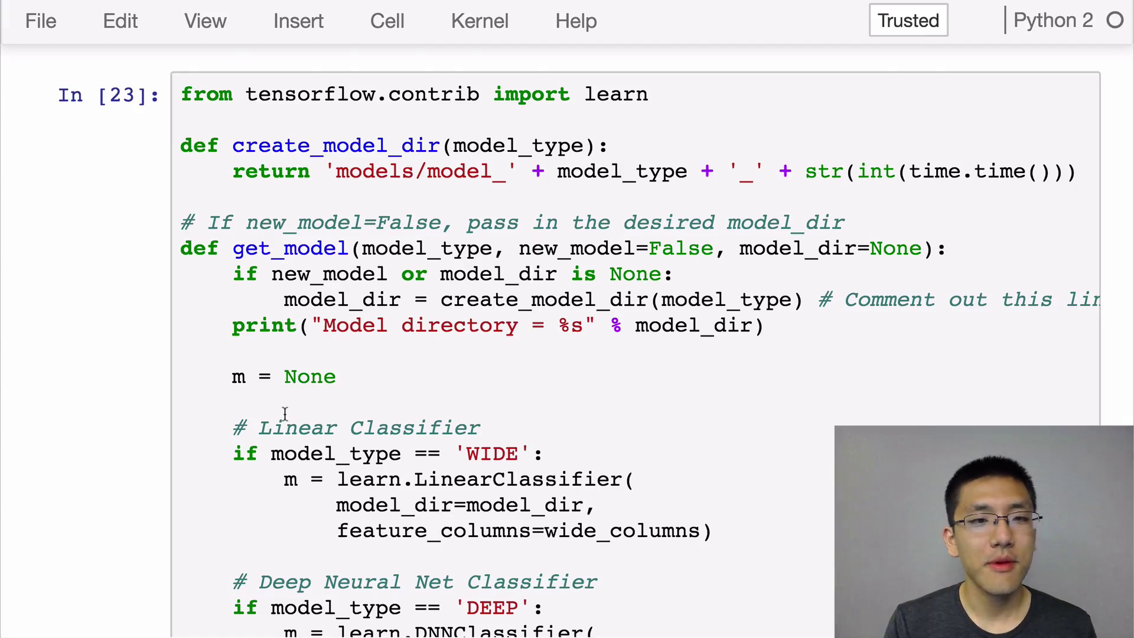
scroll(326, 346, "down", 2)
scroll(327, 346, "down", 2)
scroll(327, 345, "down", 3)
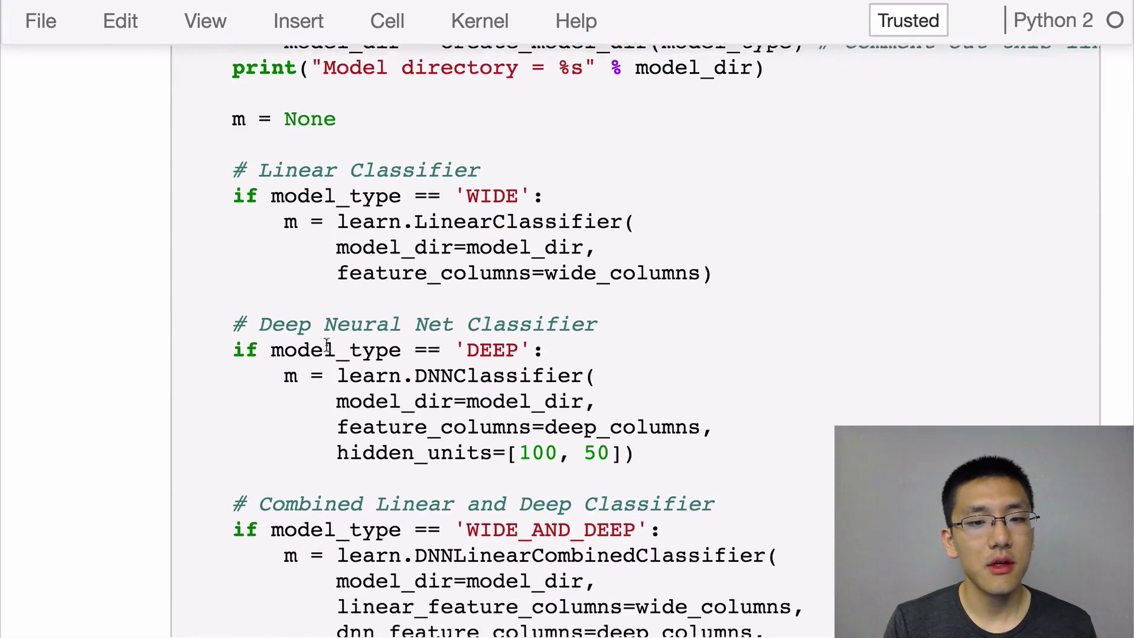
scroll(327, 344, "down", 1)
scroll(327, 345, "down", 1)
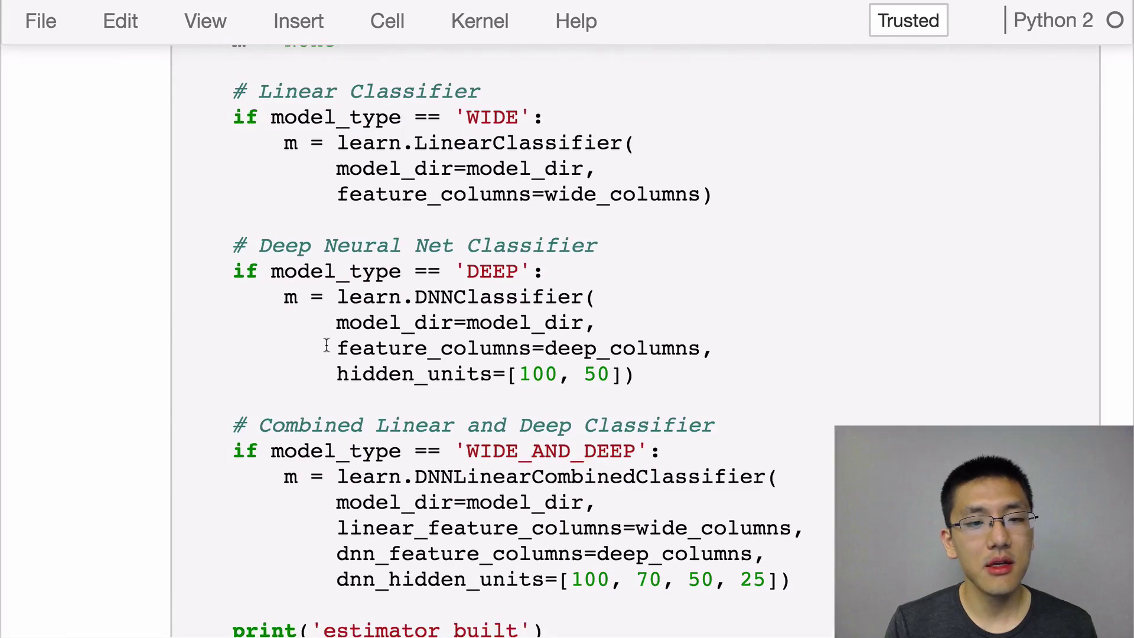
double_click(575, 479)
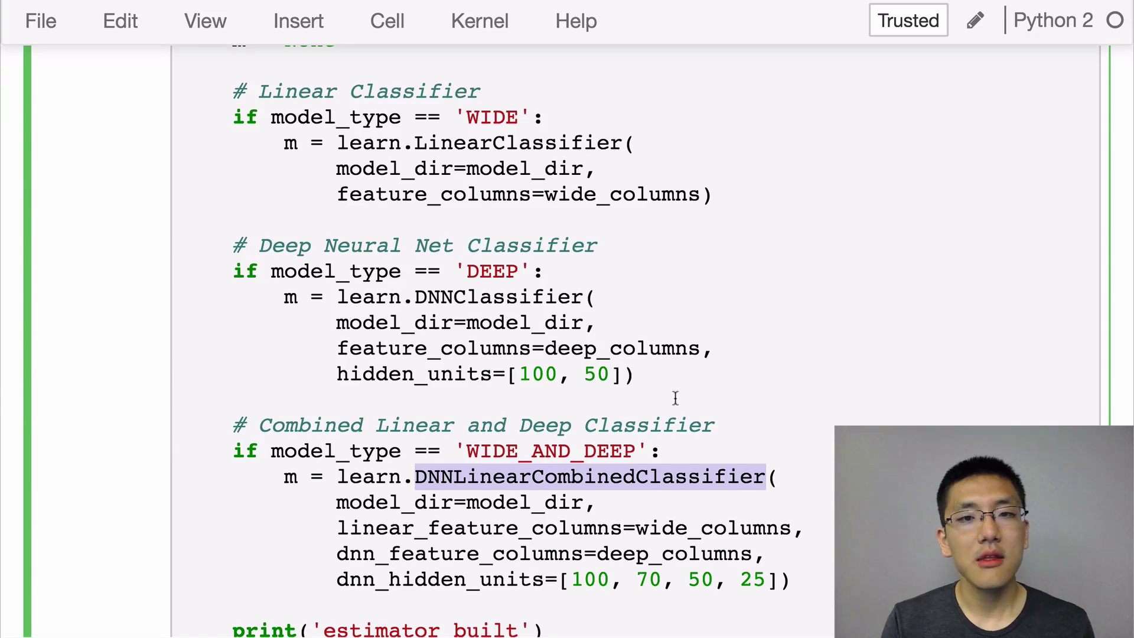
scroll(675, 395, "up", 1)
scroll(675, 396, "up", 2)
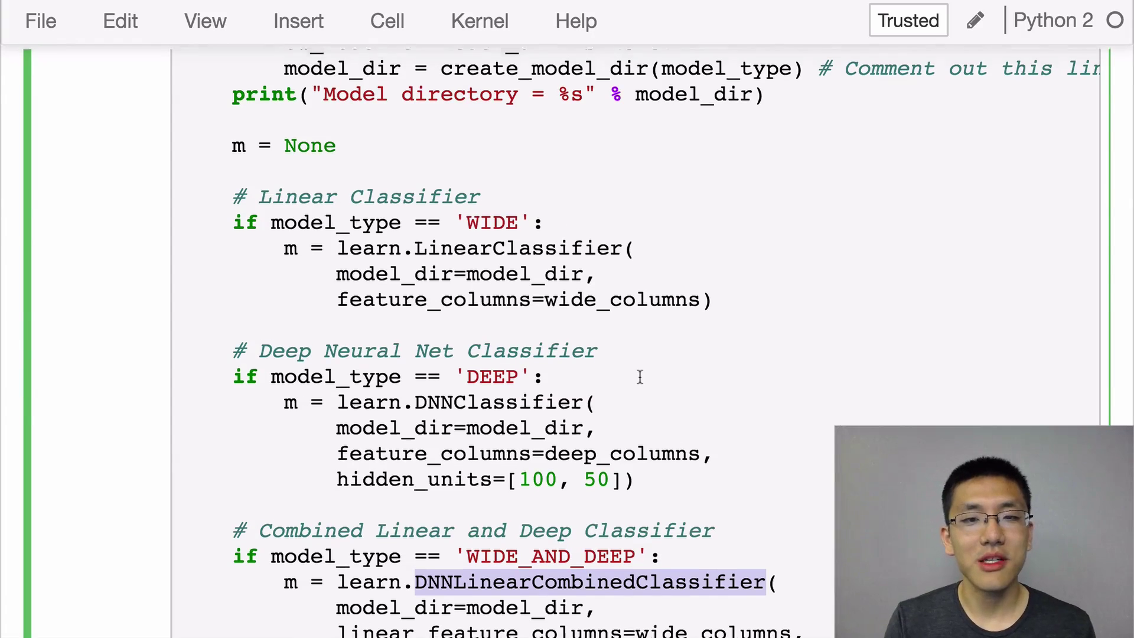
scroll(639, 377, "up", 2)
scroll(639, 378, "up", 1)
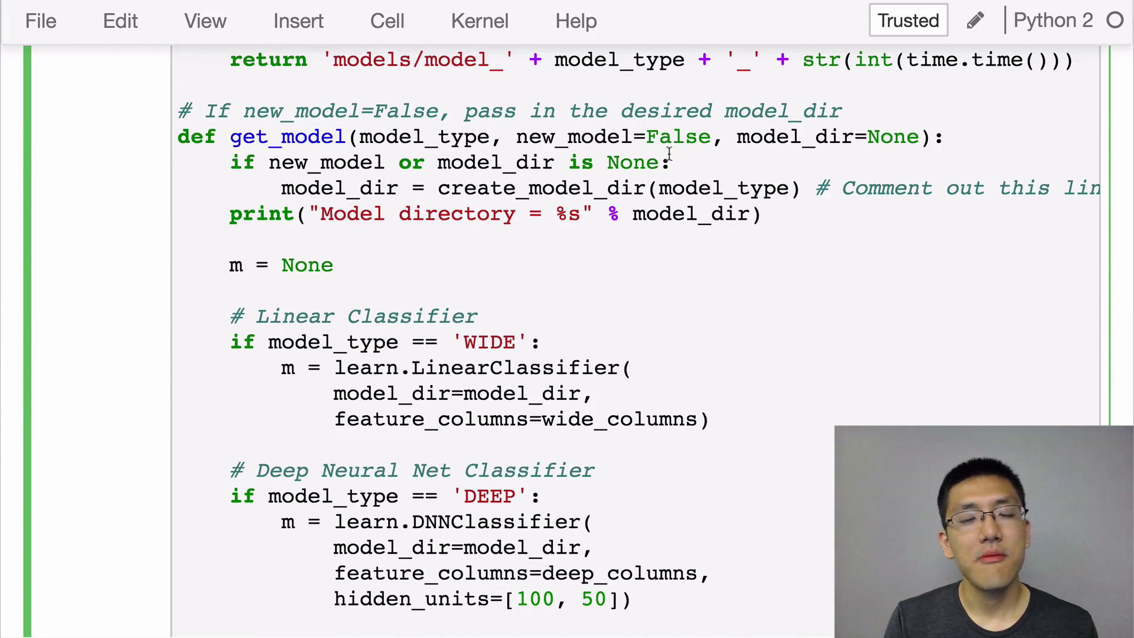
left_click(673, 359)
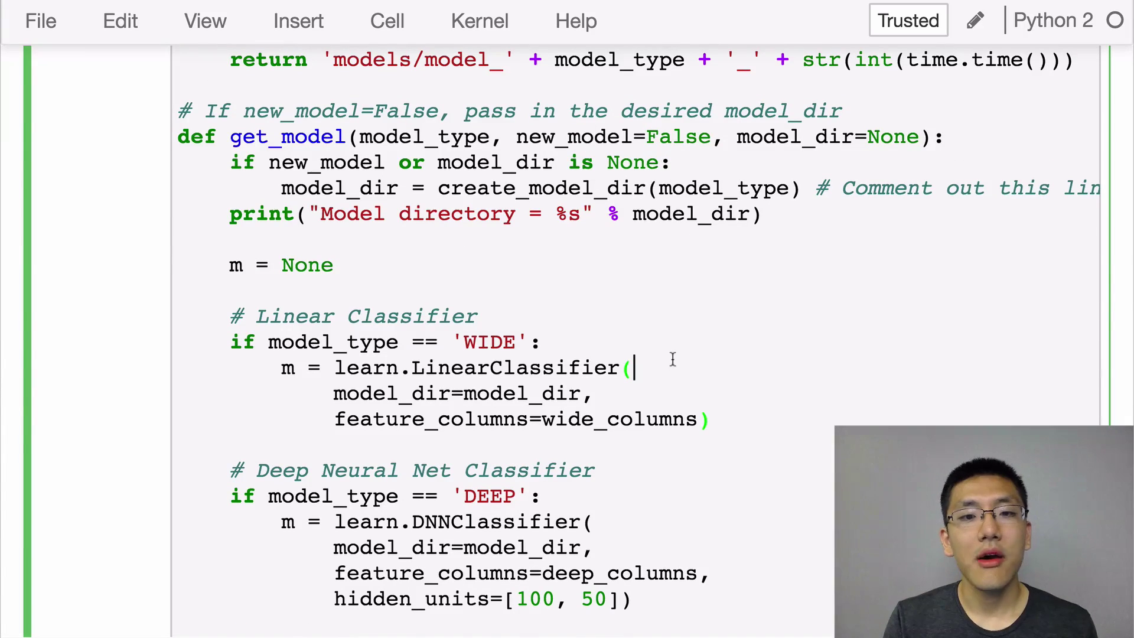
scroll(672, 359, "down", 1)
scroll(672, 359, "down", 1)
scroll(673, 359, "down", 2)
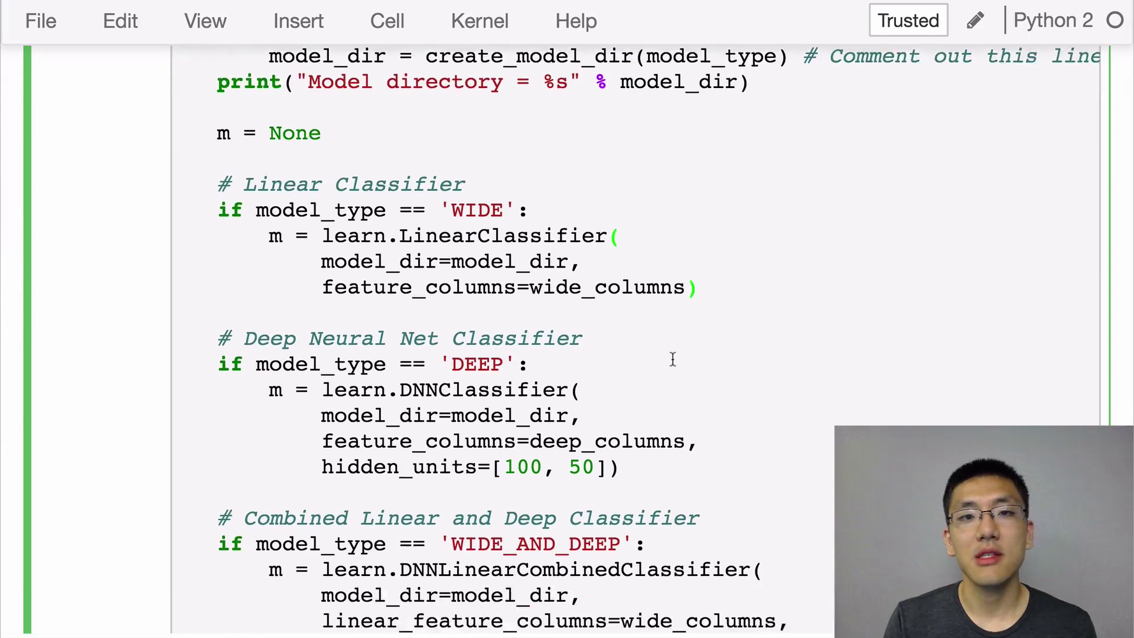
scroll(673, 359, "down", 2)
scroll(672, 359, "down", 2)
scroll(672, 359, "down", 1)
scroll(673, 359, "down", 2)
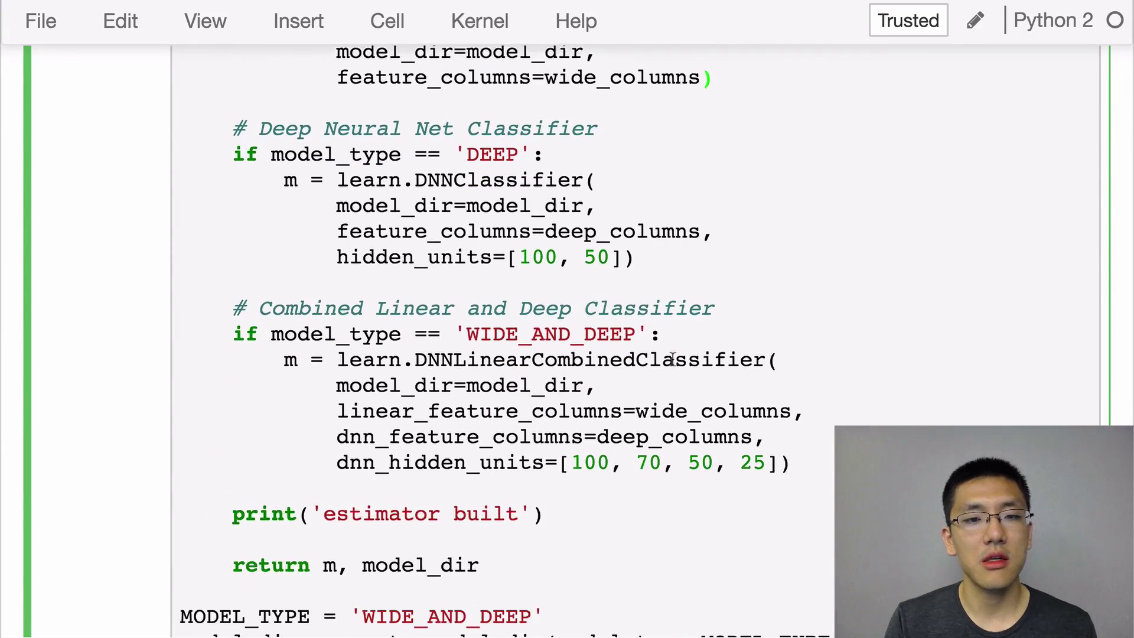
Select the combined classifier's argument lines and indent them one level
left_click(280, 351)
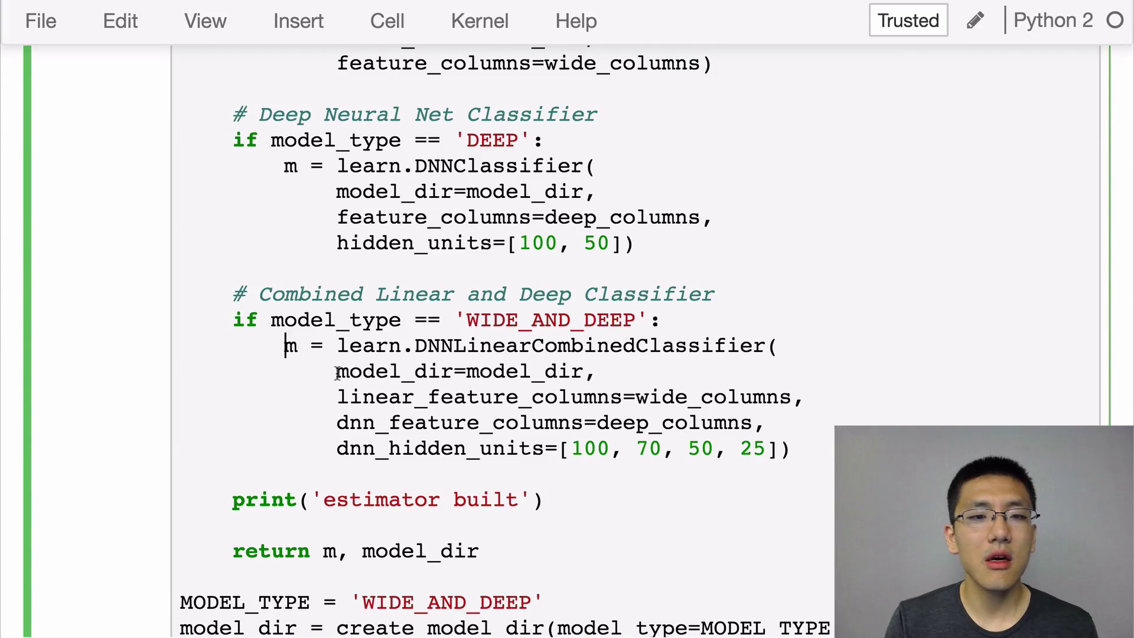
left_click_drag(337, 372, 363, 448)
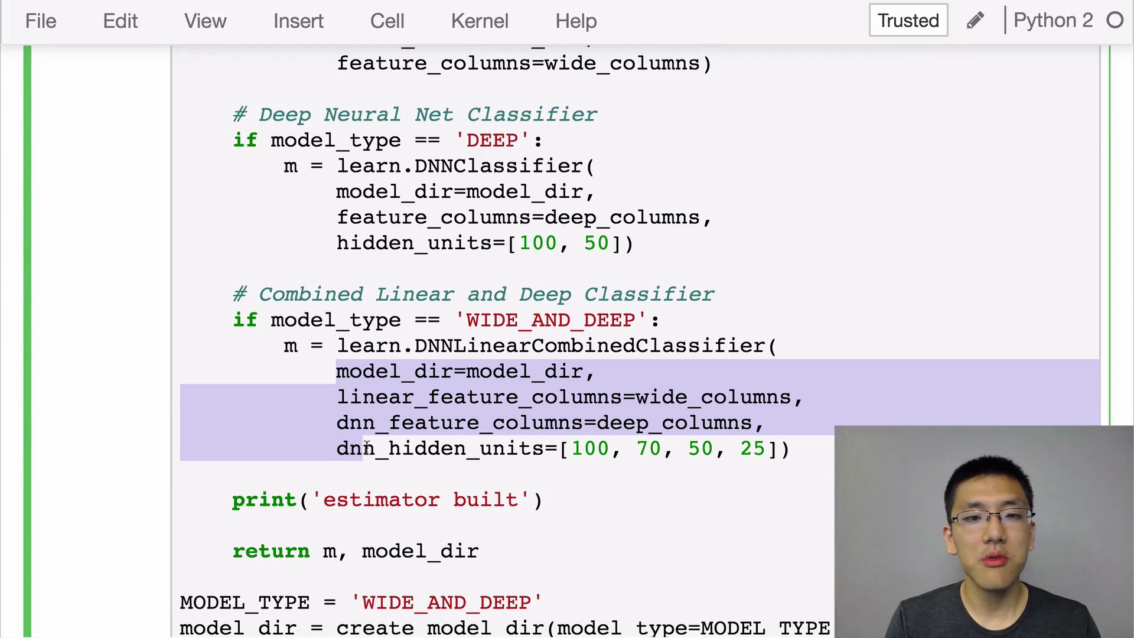
key("Tab")
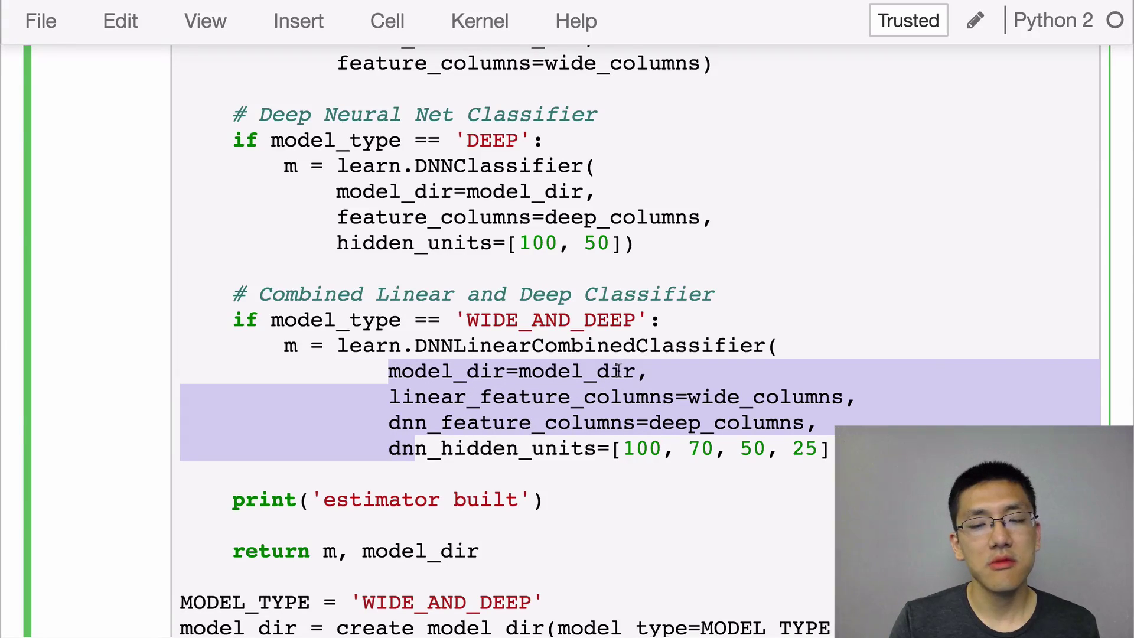
Highlight the model_dir value, the linear and deep feature column arguments, and dnn_hidden_units
double_click(619, 371)
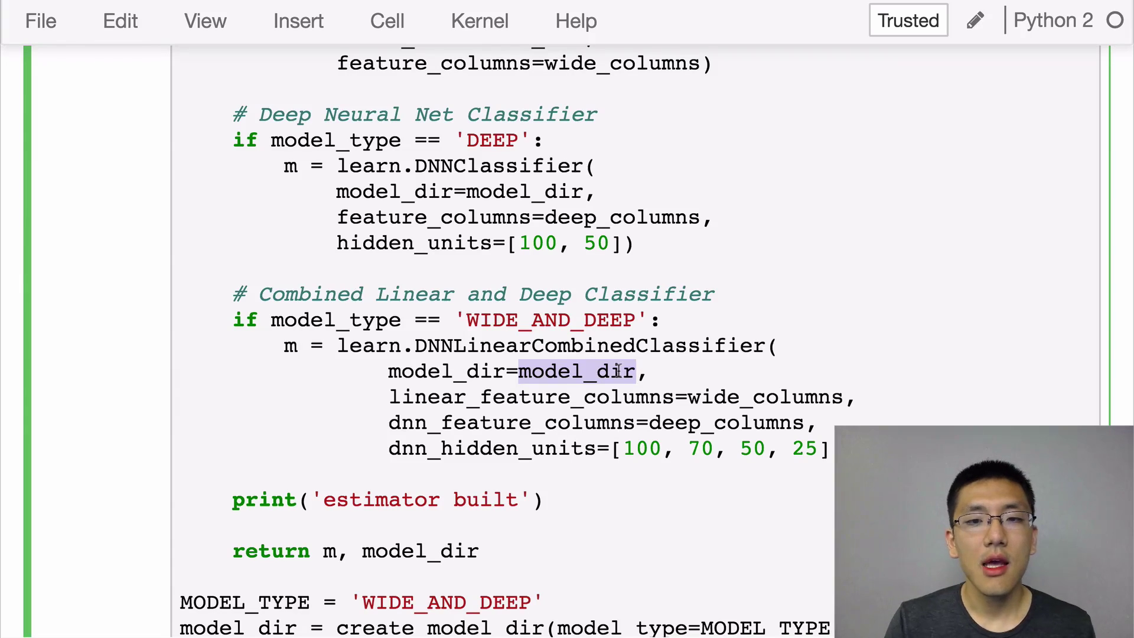
left_click(608, 399)
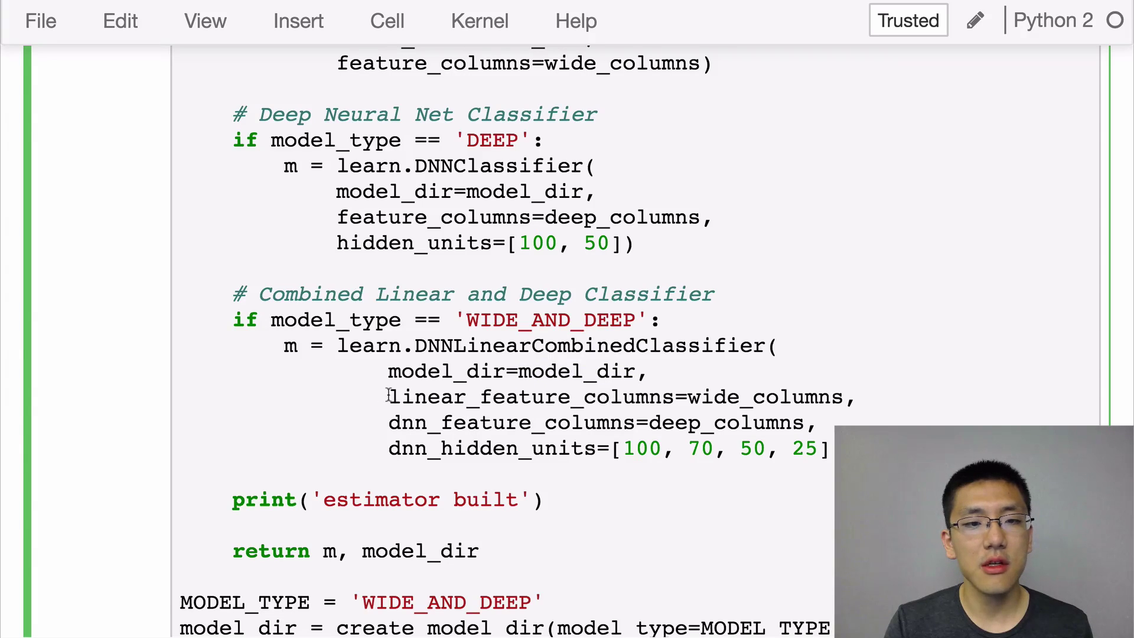
left_click_drag(388, 396, 808, 423)
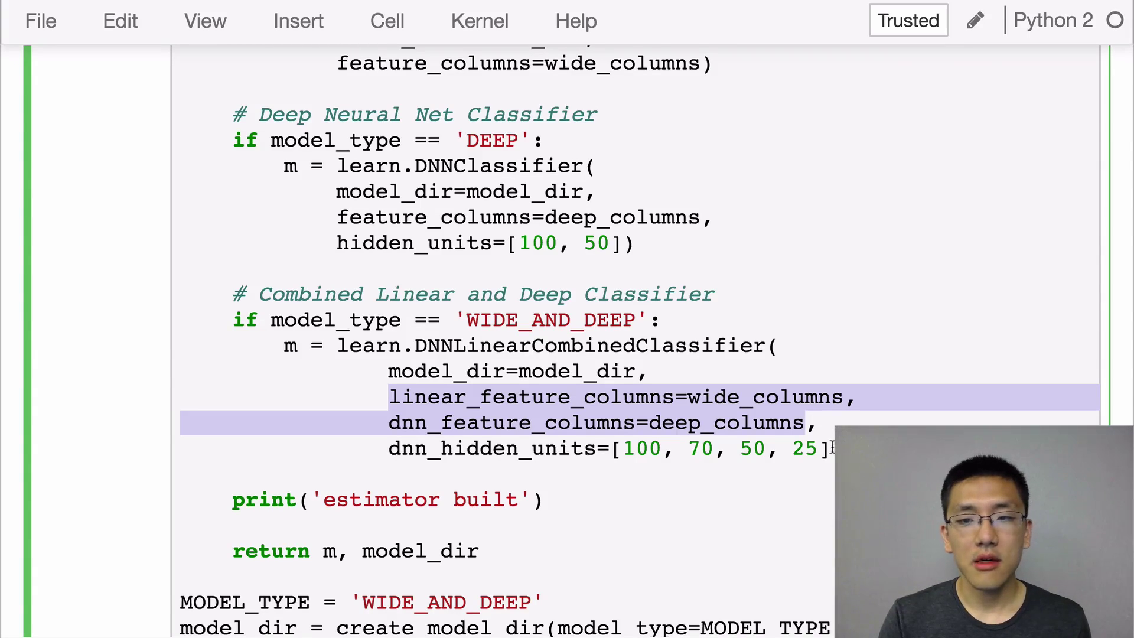
left_click(831, 448)
key("shift+Left")
key("shift+Left")
key("shift+Left")
key("shift+Left")
key("shift+Left")
key("shift+Left")
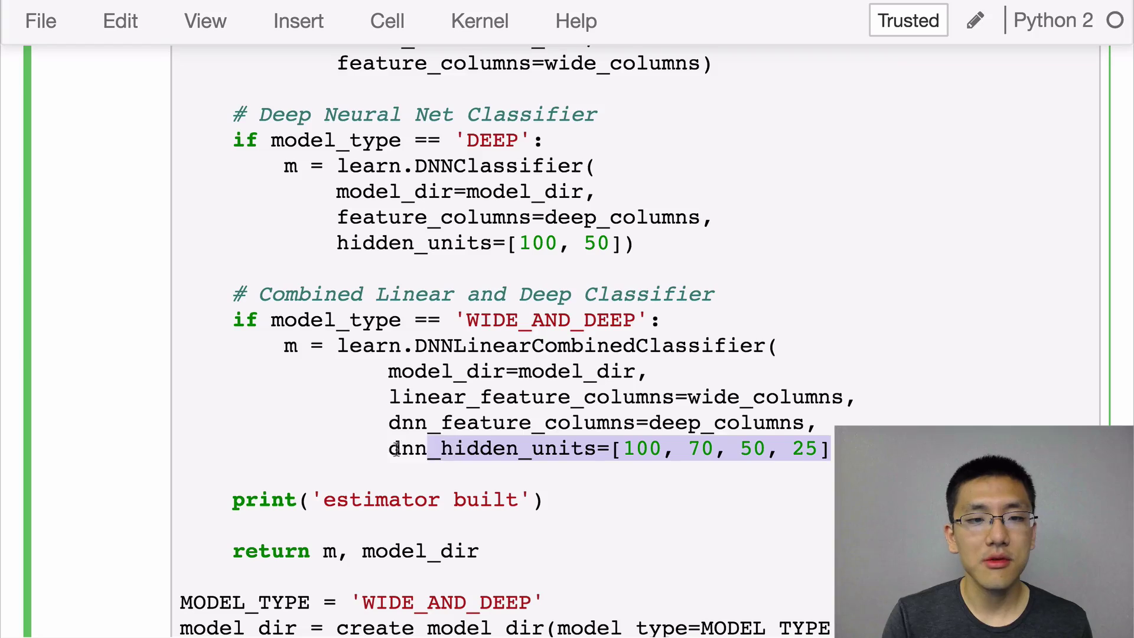
key("shift+Left")
key("shift+Left")
key("shift+Left")
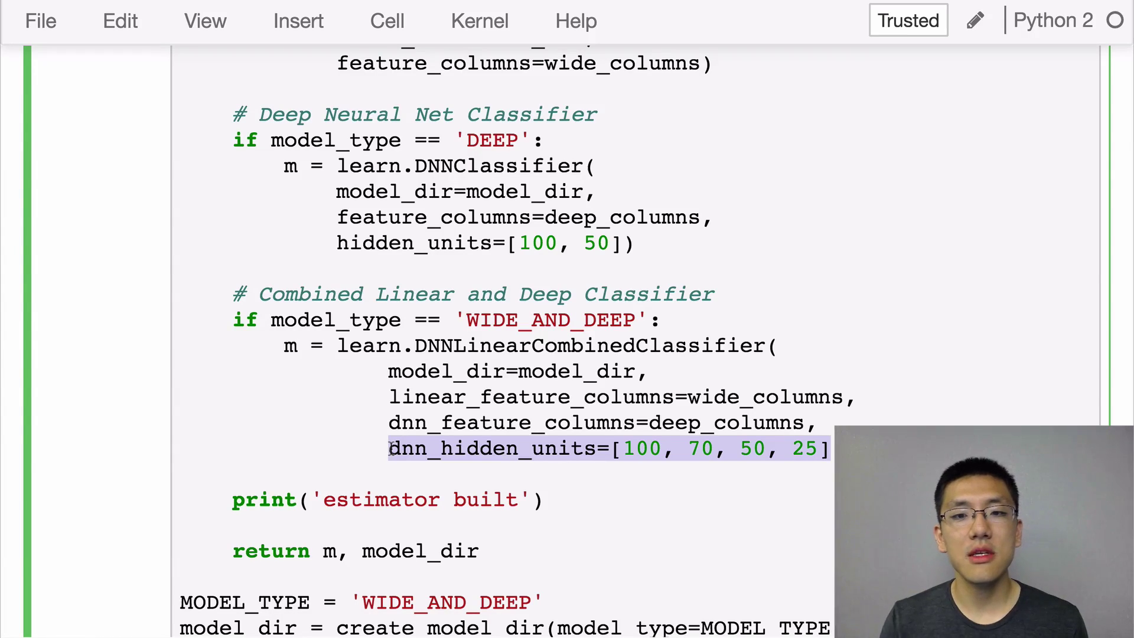
key("Escape")
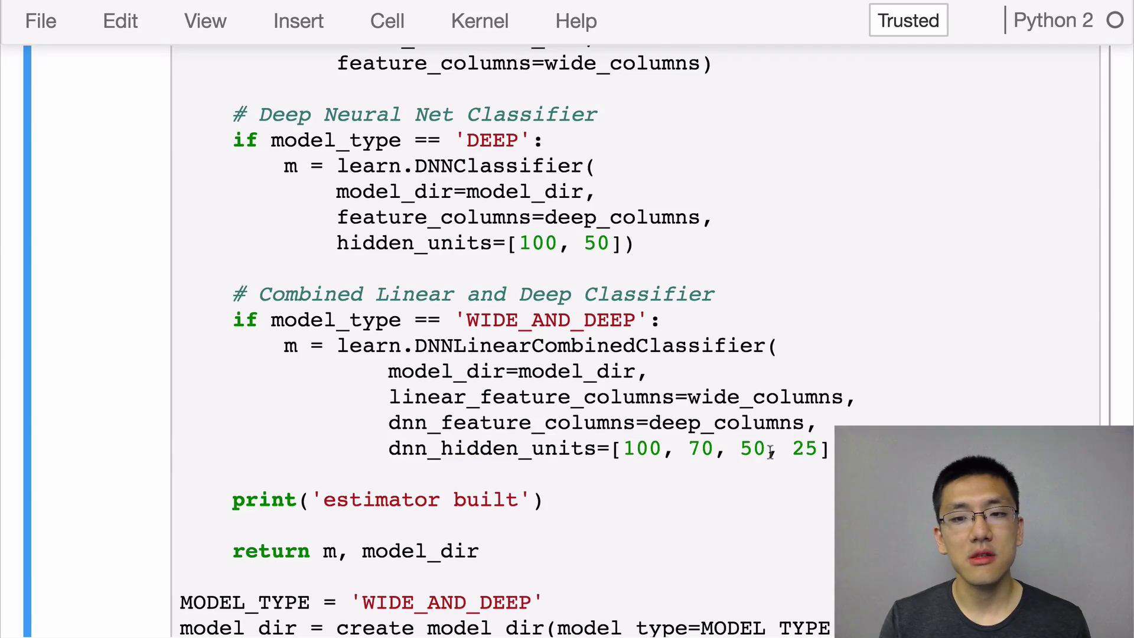
Highlight the classifier variable m and the wide_columns and deep_columns values
left_click(772, 452)
scroll(776, 450, "down", 1)
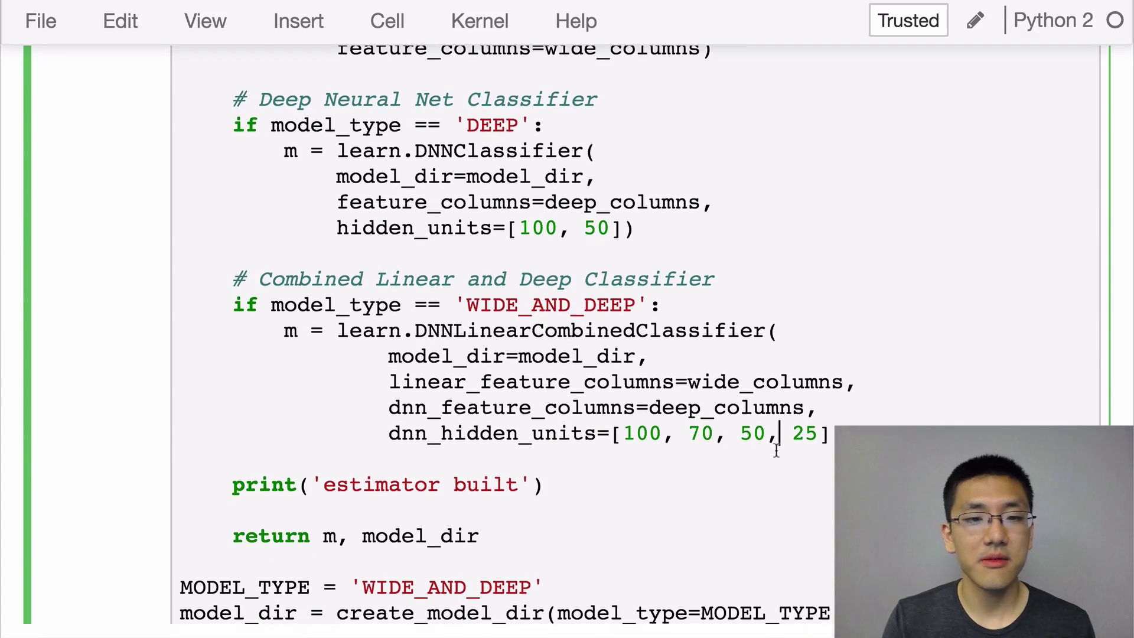
scroll(776, 450, "down", 3)
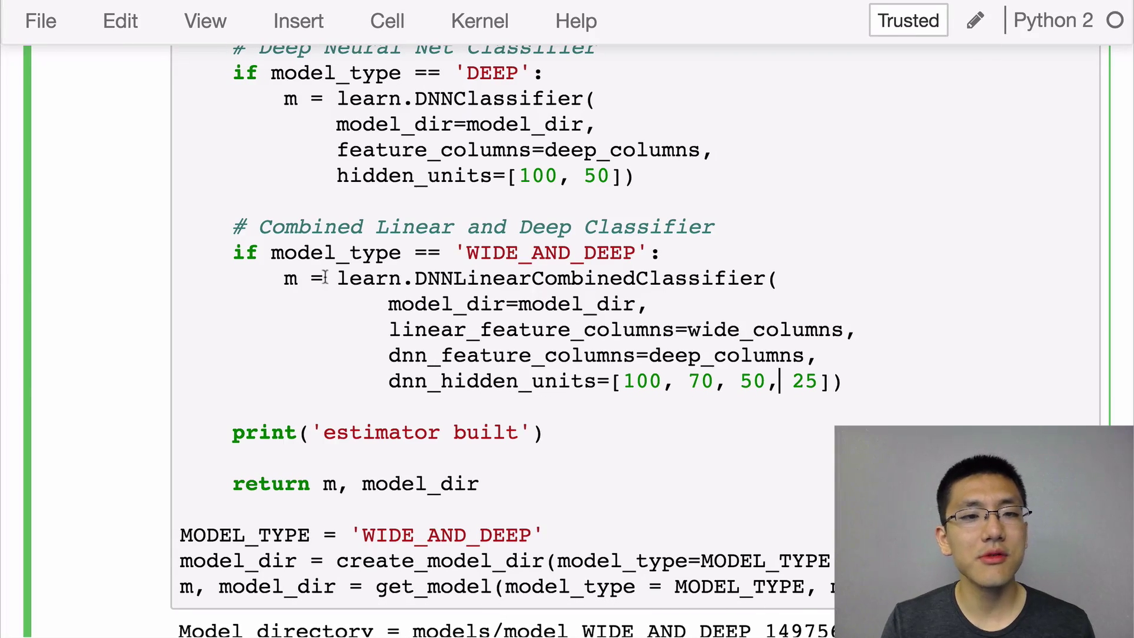
left_click_drag(285, 279, 298, 280)
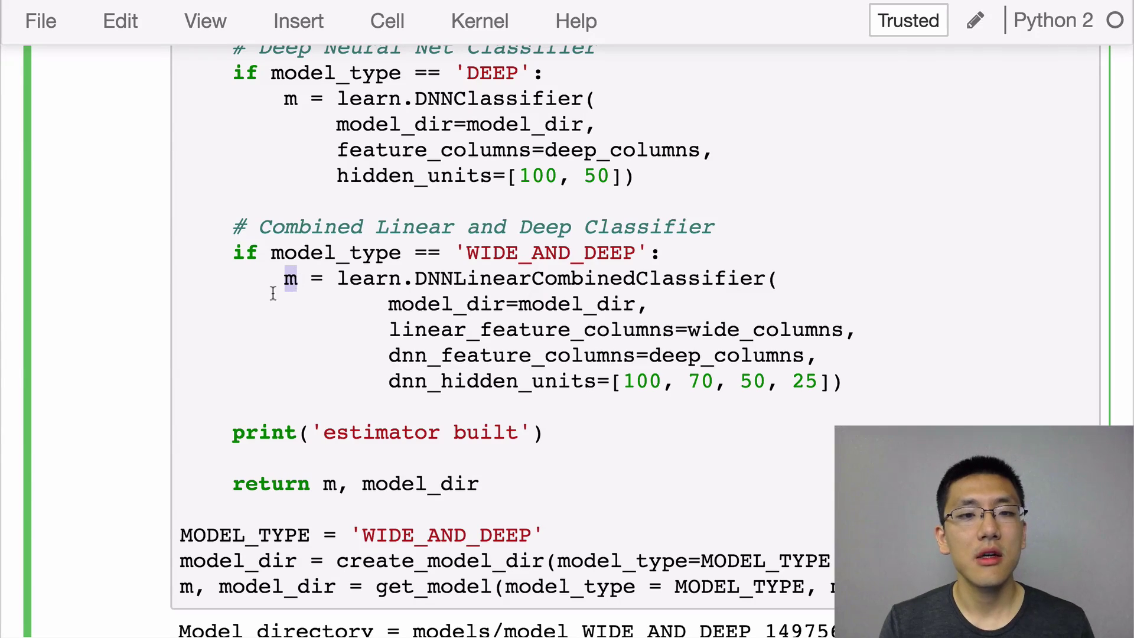
left_click(493, 386)
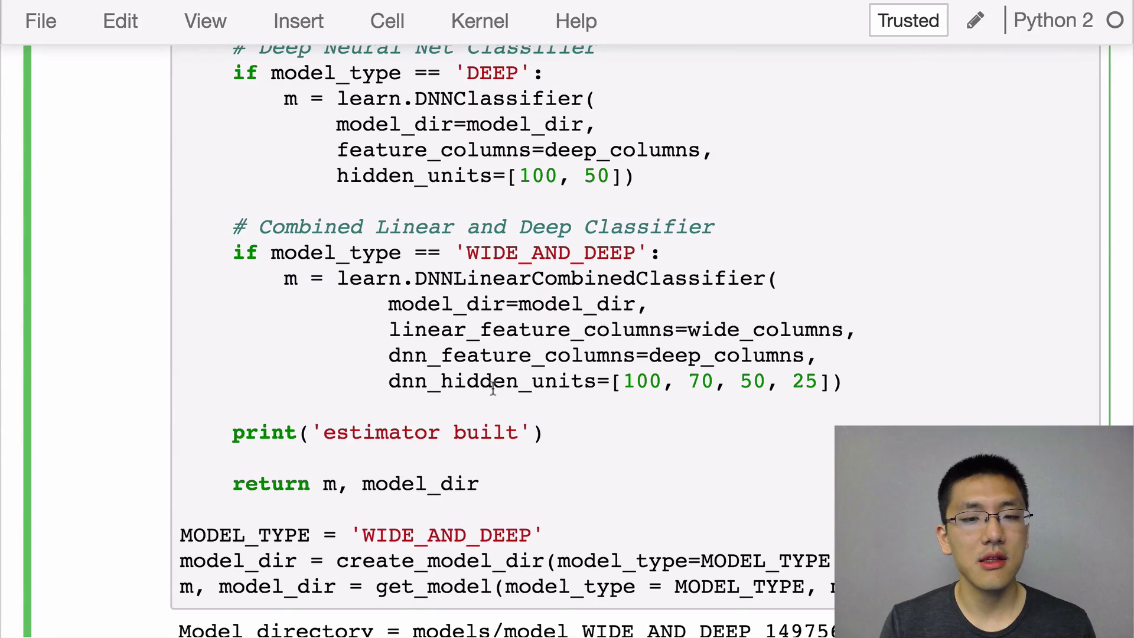
scroll(493, 391, "down", 2)
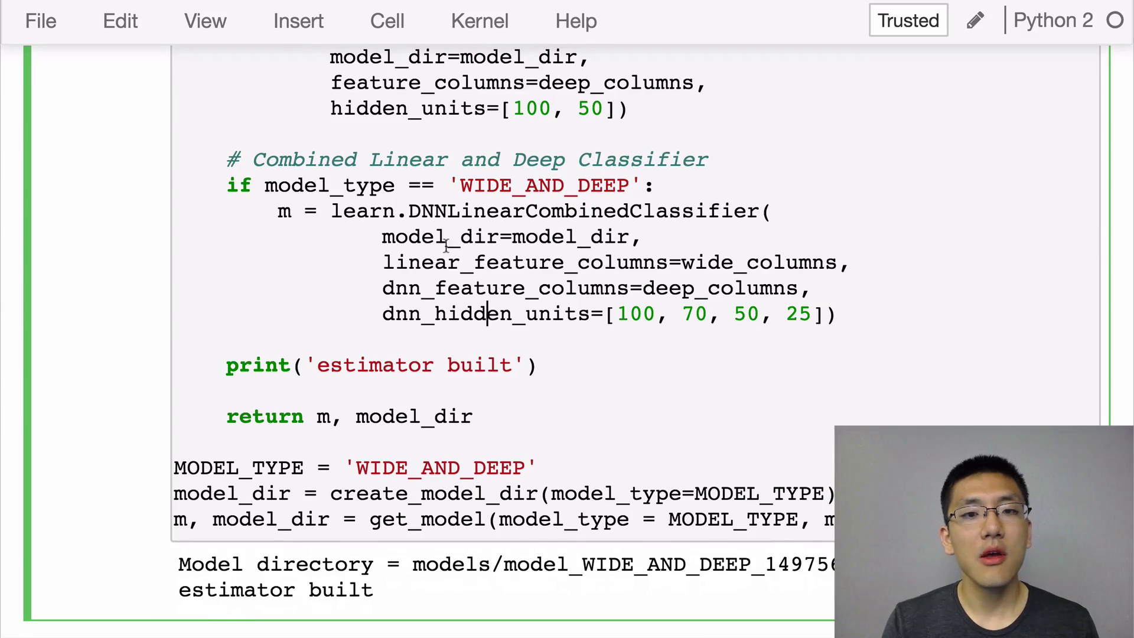
double_click(721, 262)
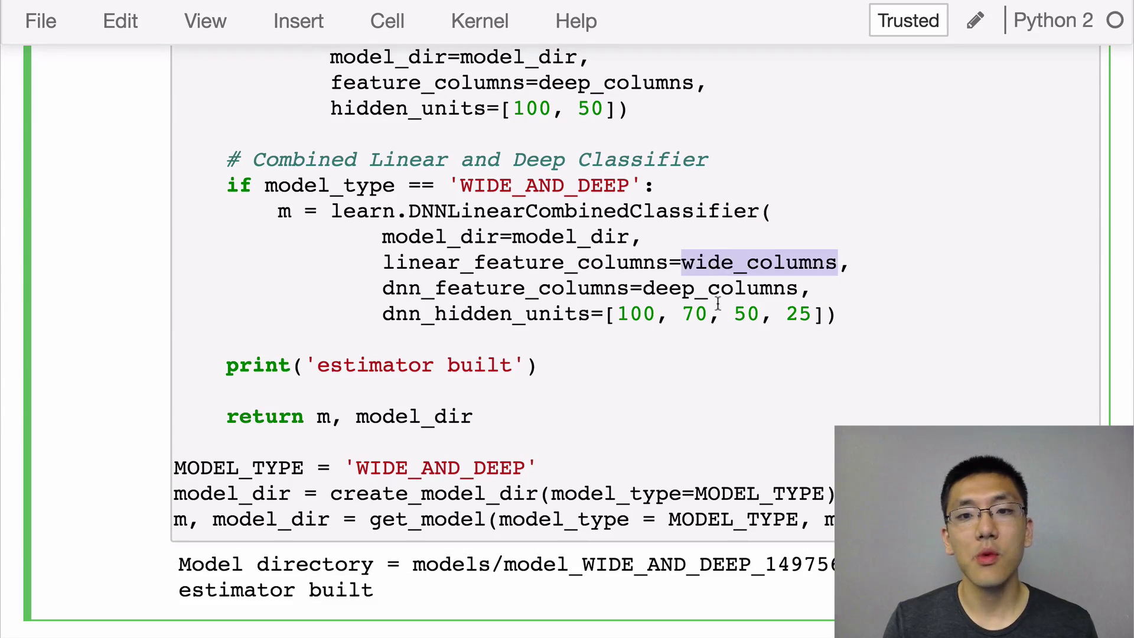
double_click(720, 288)
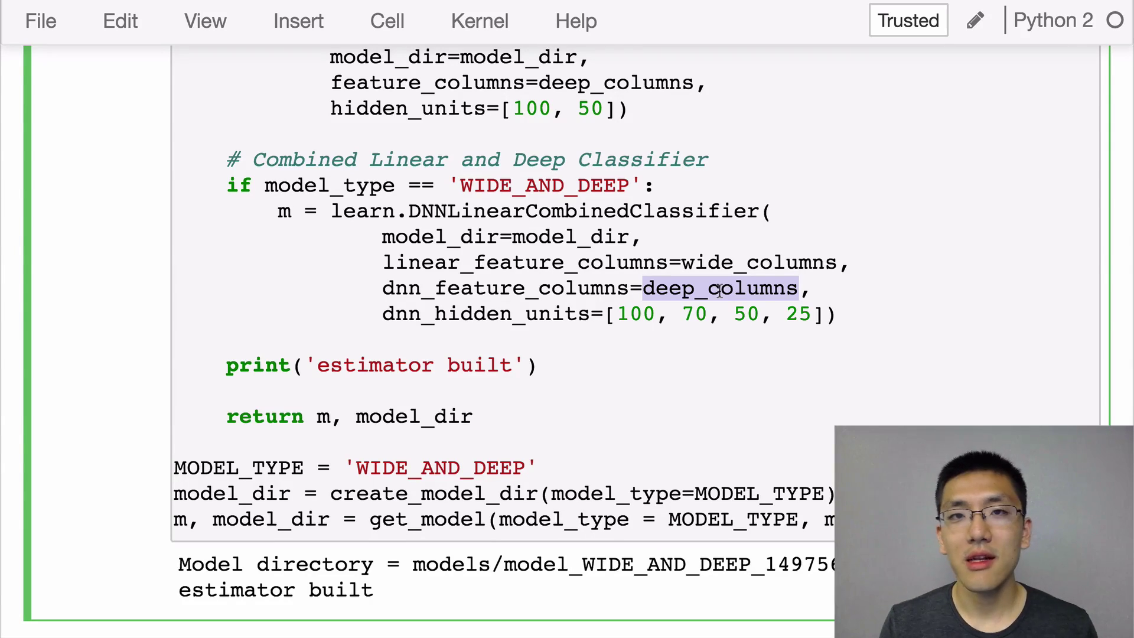
scroll(355, 306, "left", 1)
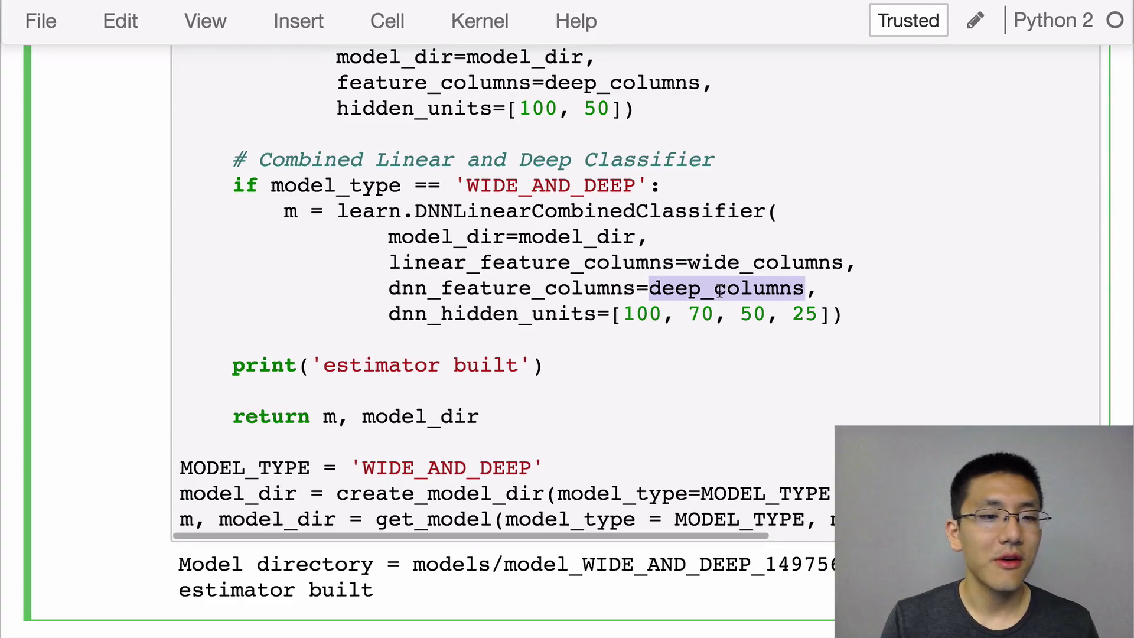
scroll(120, 250, "down", 2)
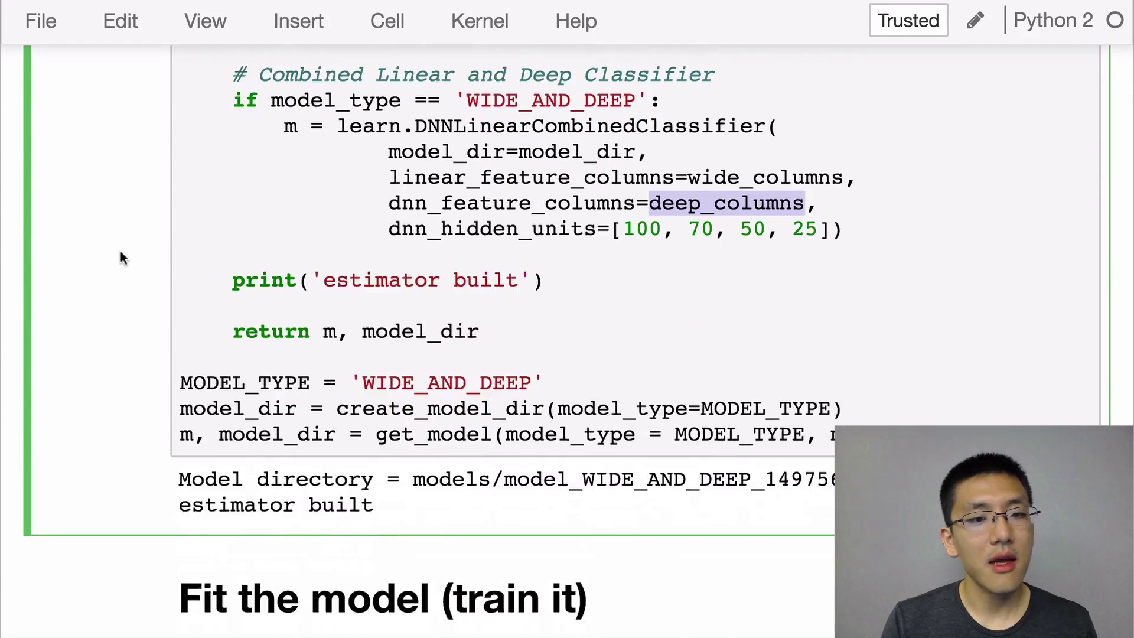
scroll(120, 252, "down", 3)
scroll(122, 258, "down", 1)
scroll(121, 258, "down", 1)
scroll(122, 258, "down", 2)
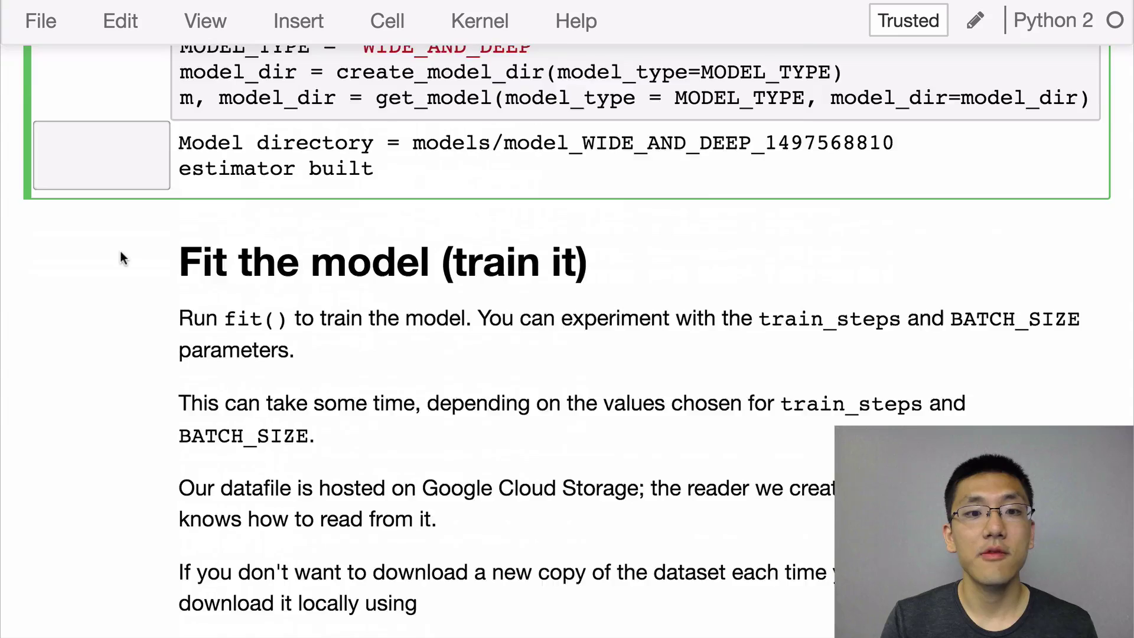
scroll(122, 258, "down", 2)
scroll(122, 258, "down", 3)
scroll(122, 258, "down", 1)
scroll(121, 258, "down", 2)
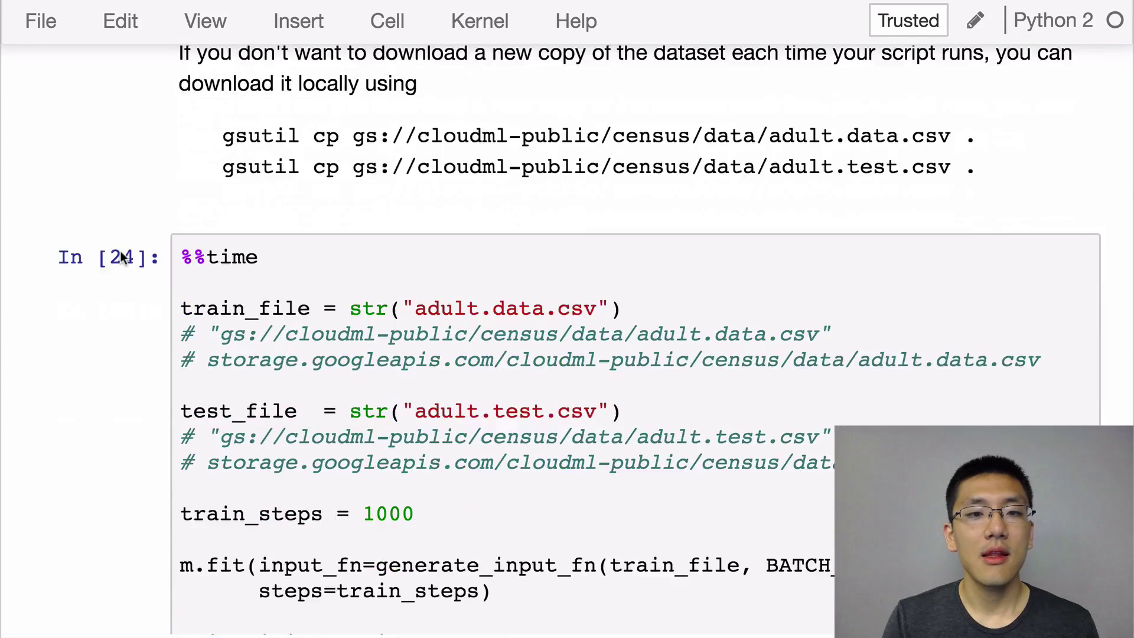
scroll(121, 258, "down", 3)
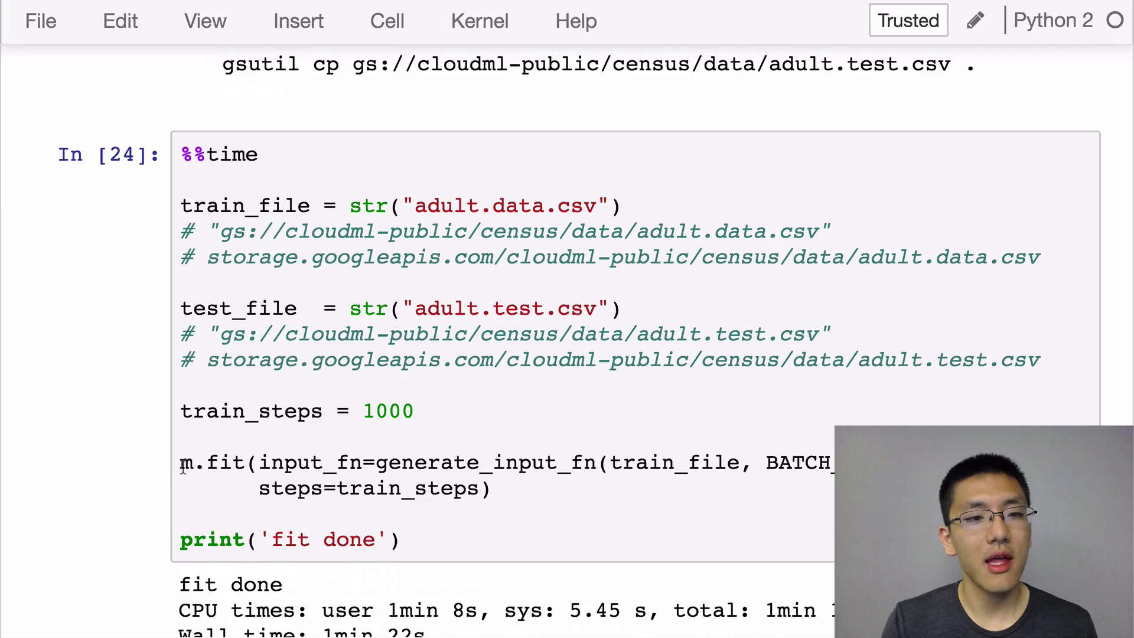
left_click_drag(180, 463, 245, 463)
scroll(240, 467, "down", 2)
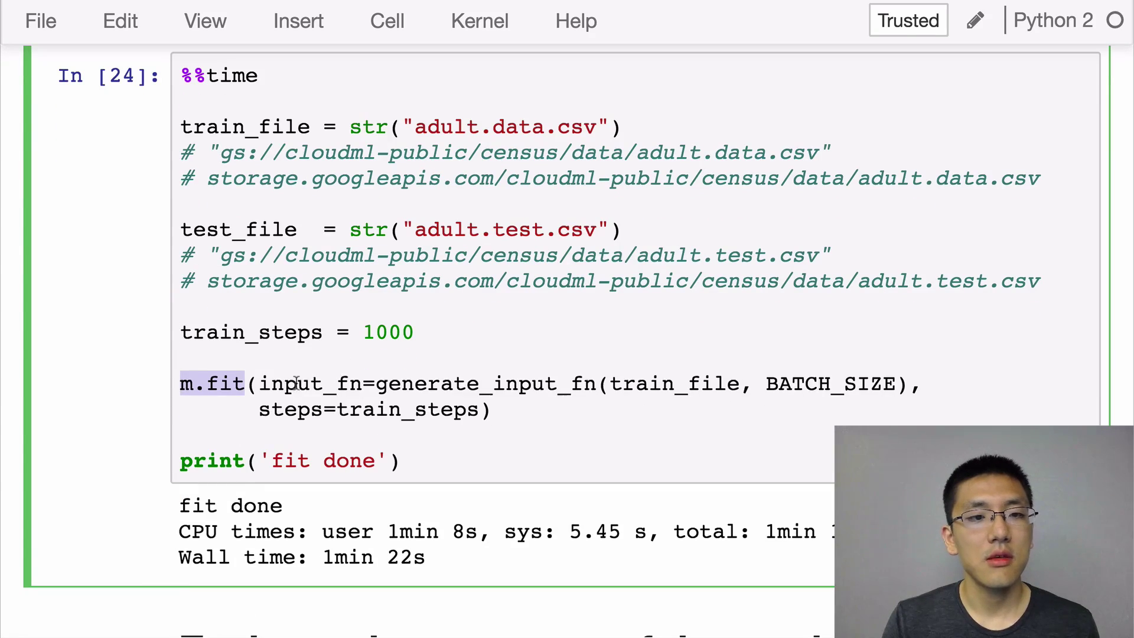
Highlight input_fn, train_file and steps=train_steps in the m.fit training call
double_click(296, 383)
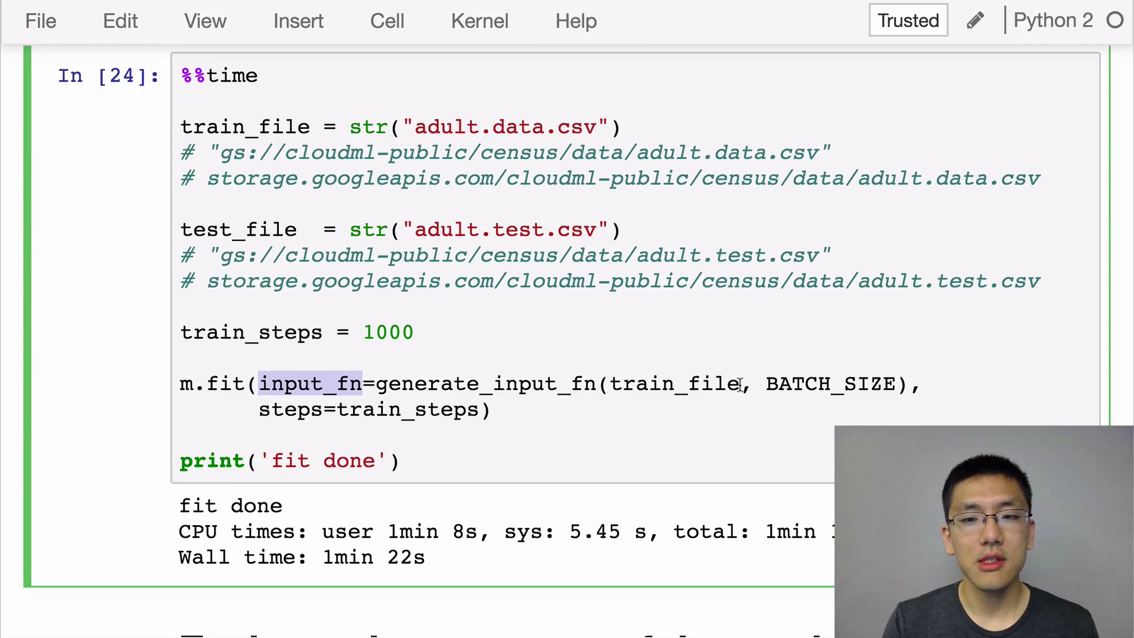
left_click_drag(739, 384, 614, 383)
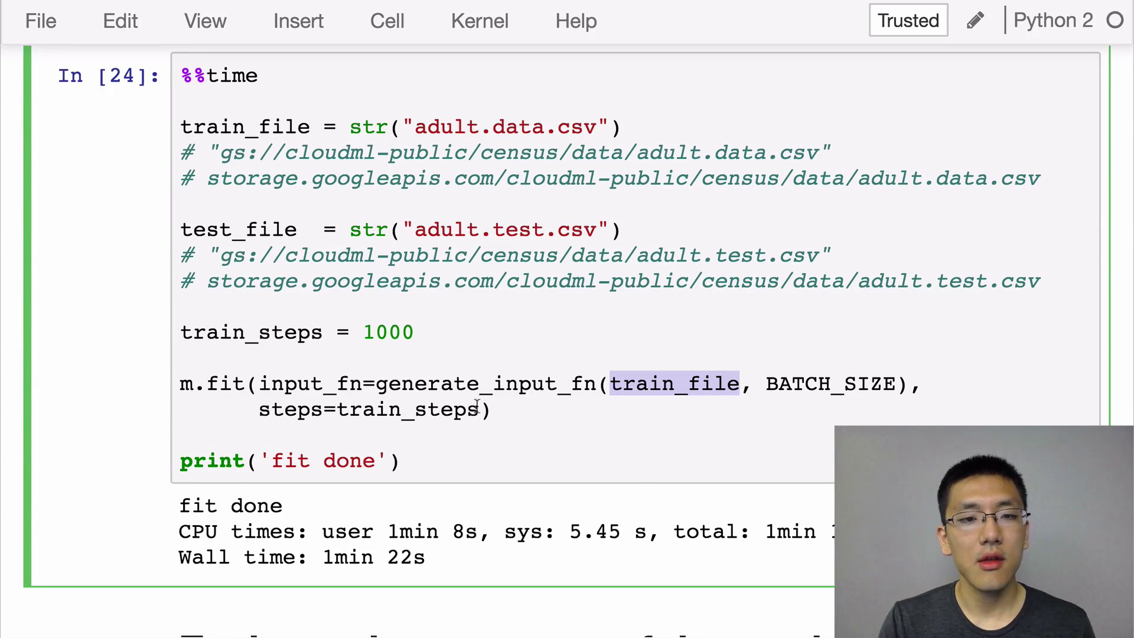
left_click_drag(480, 409, 255, 412)
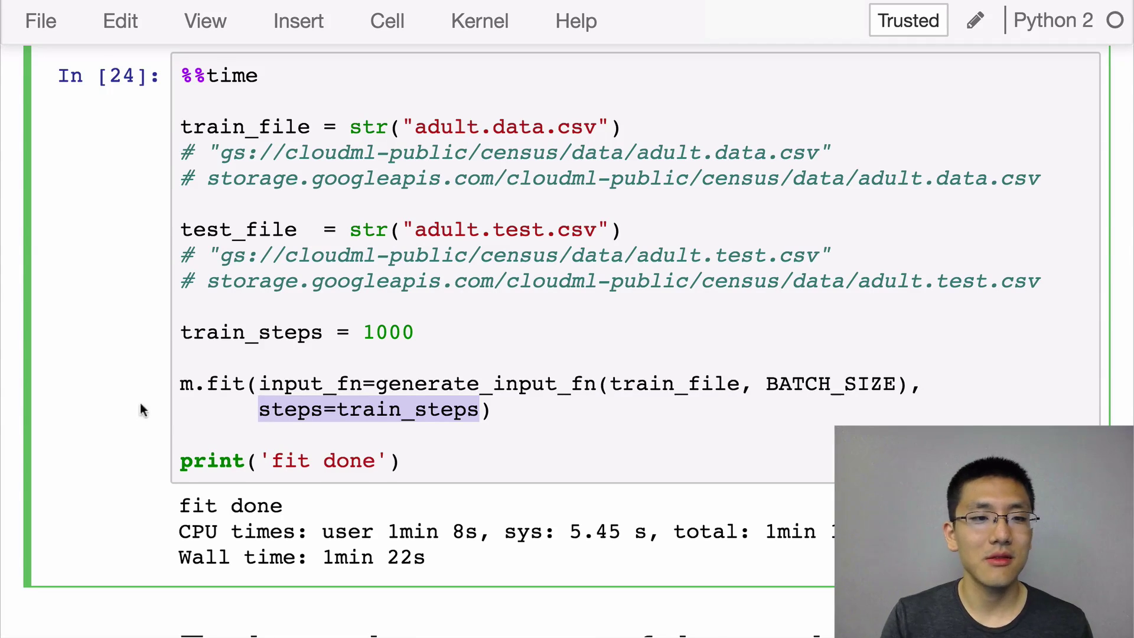
scroll(95, 339, "down", 1)
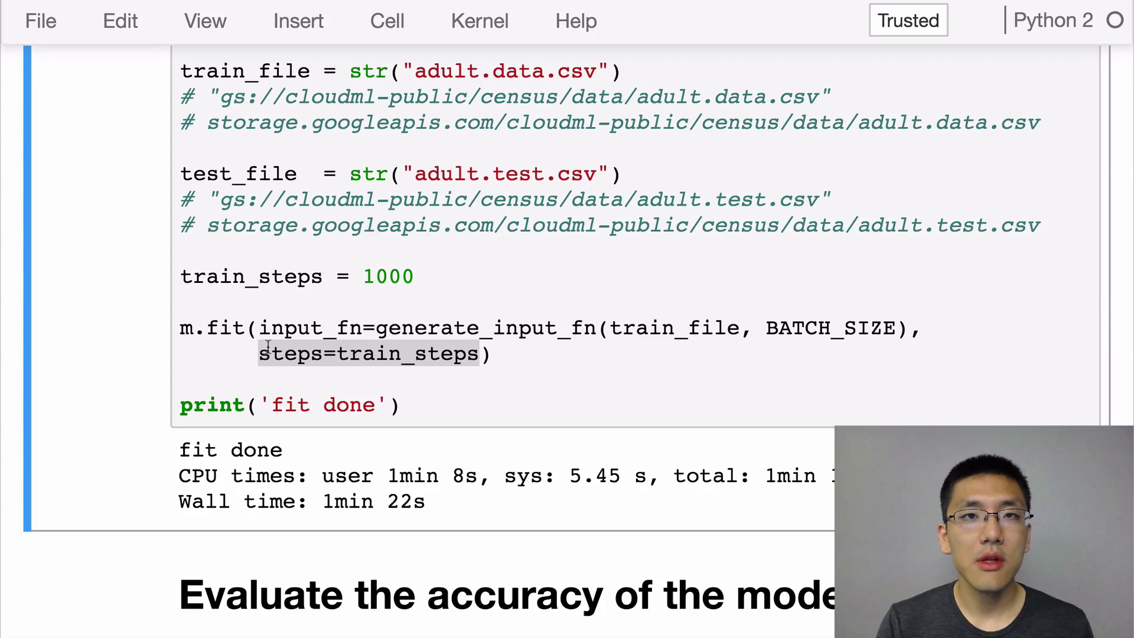
scroll(266, 348, "down", 2)
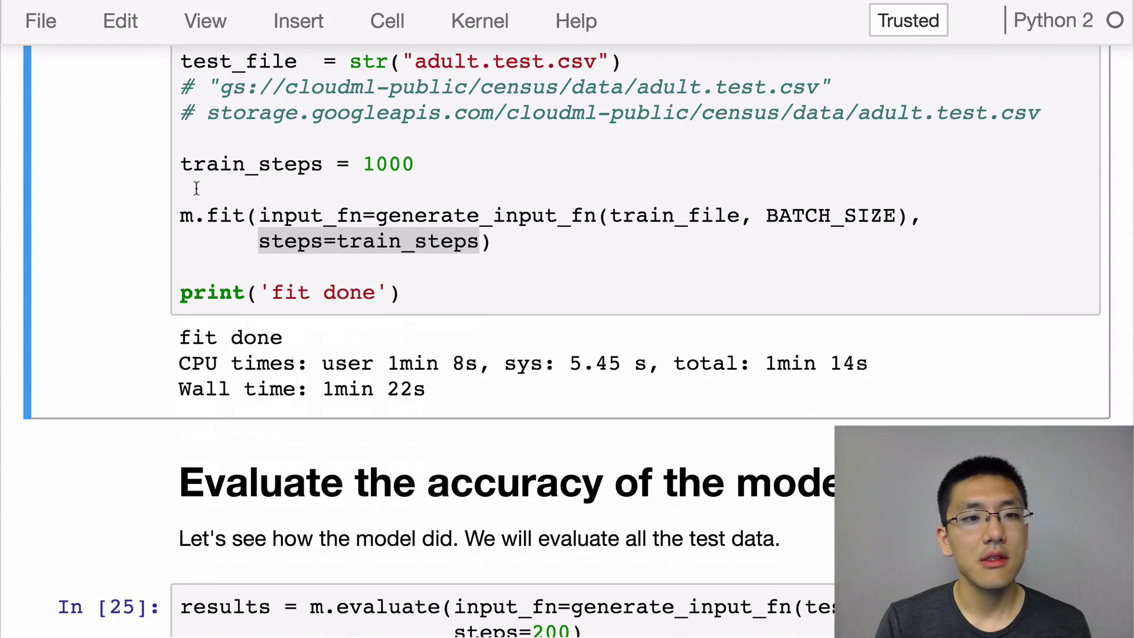
scroll(151, 286, "down", 5)
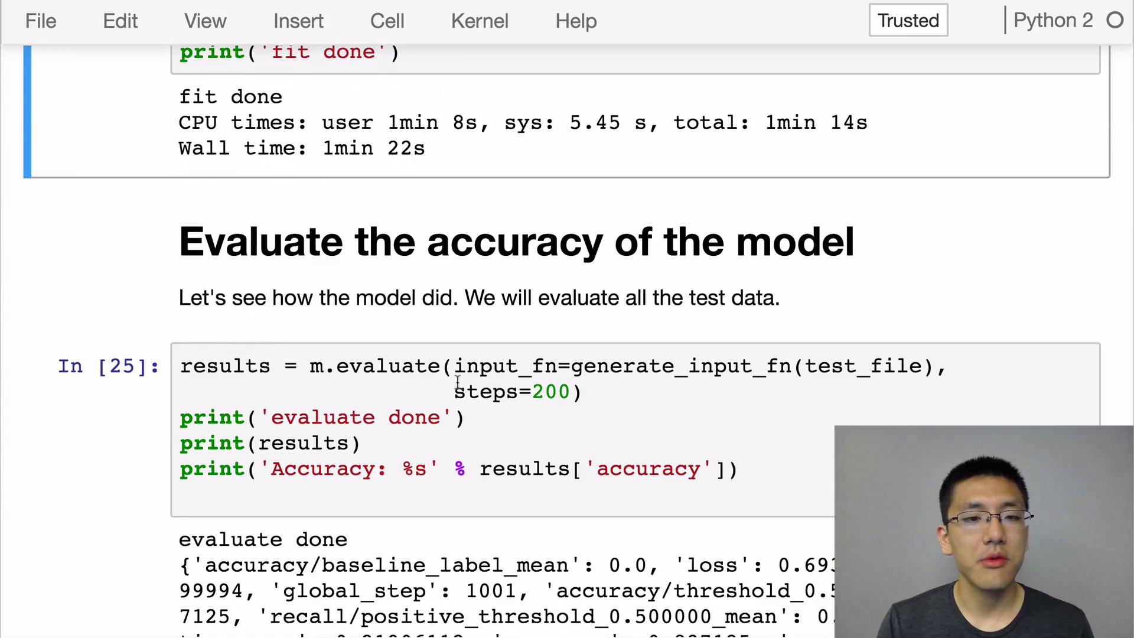
double_click(350, 367)
left_click_drag(351, 368, 311, 368)
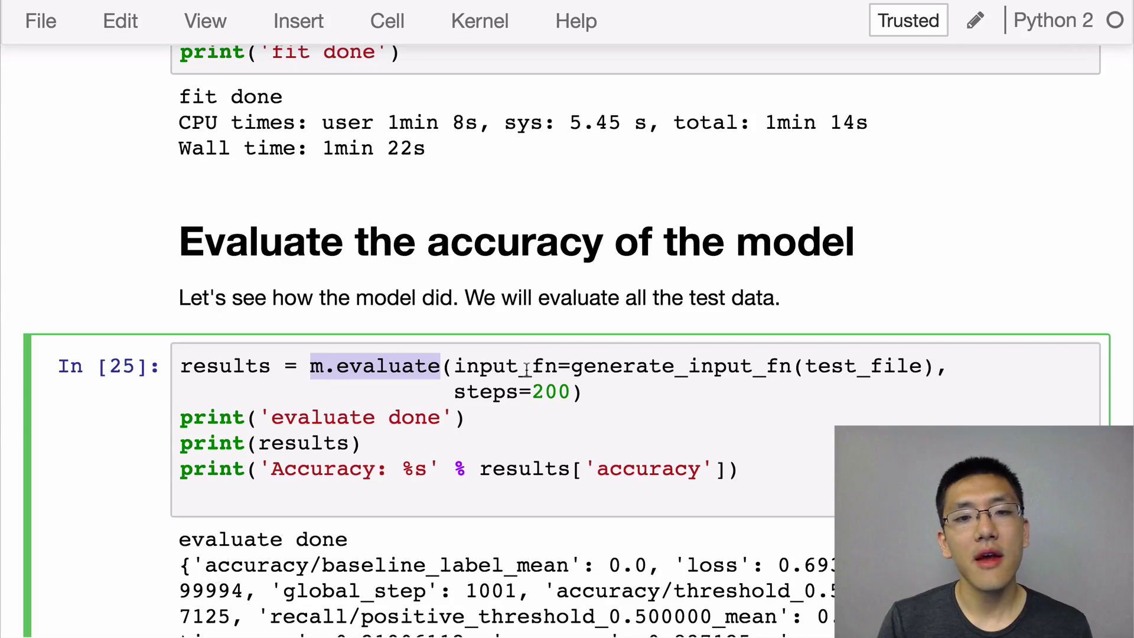
left_click_drag(573, 393, 456, 366)
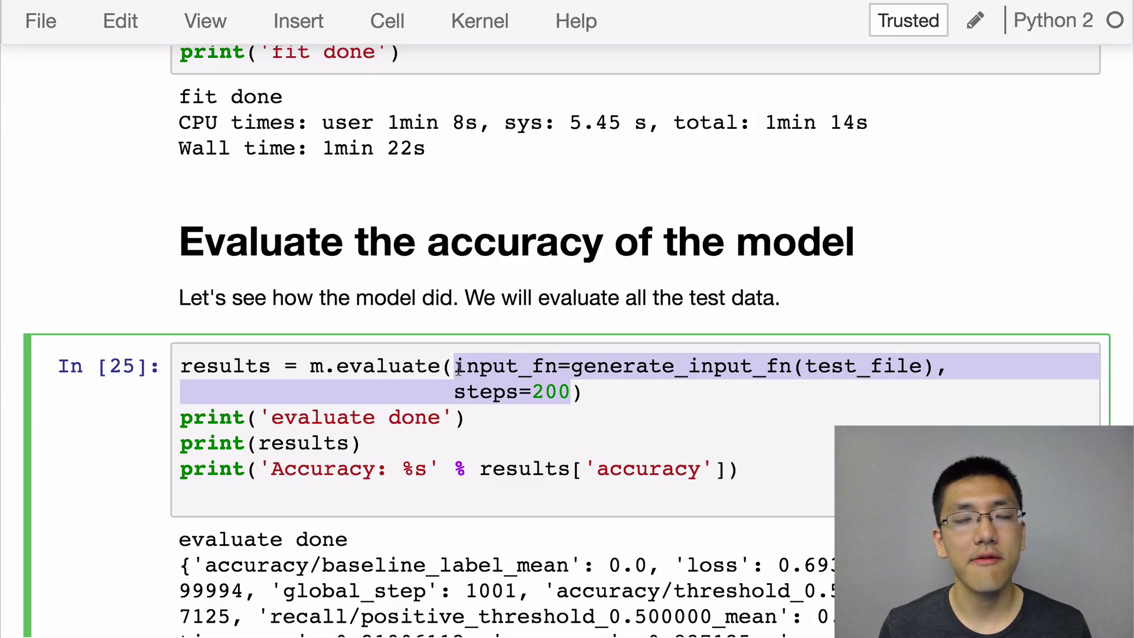
left_click(377, 363)
scroll(160, 340, "down", 1)
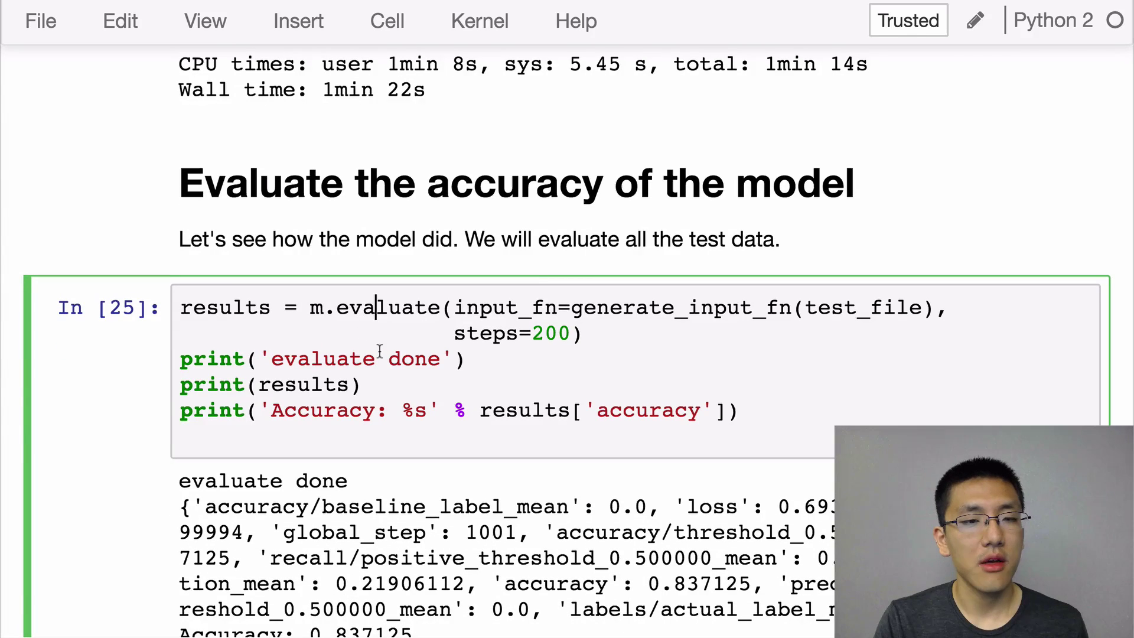
scroll(380, 305, "down", 1)
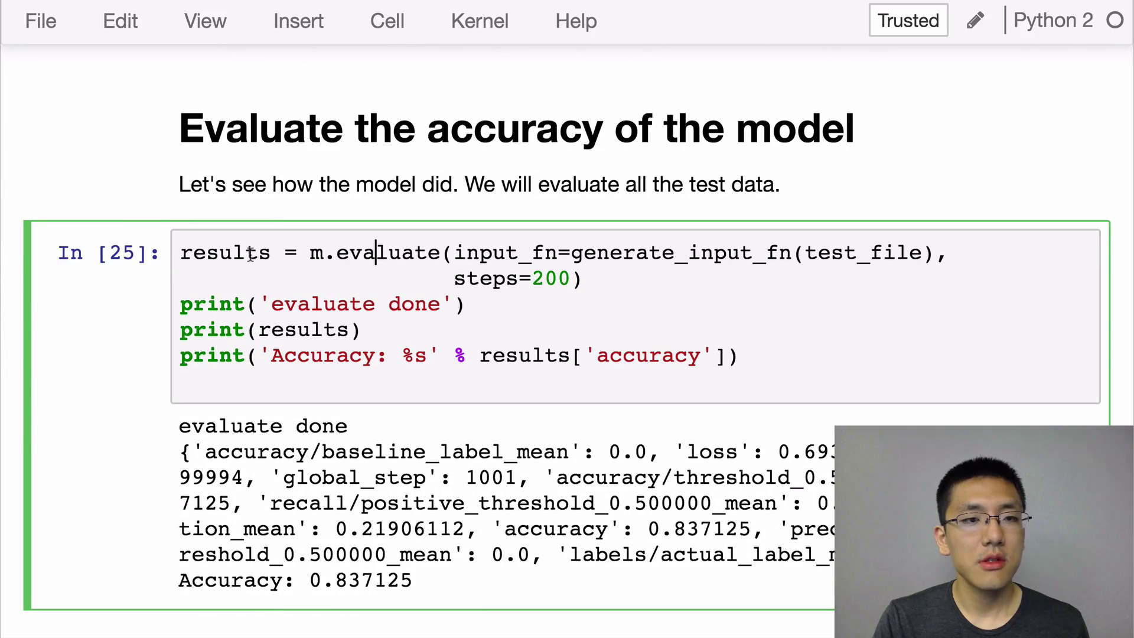
double_click(247, 254)
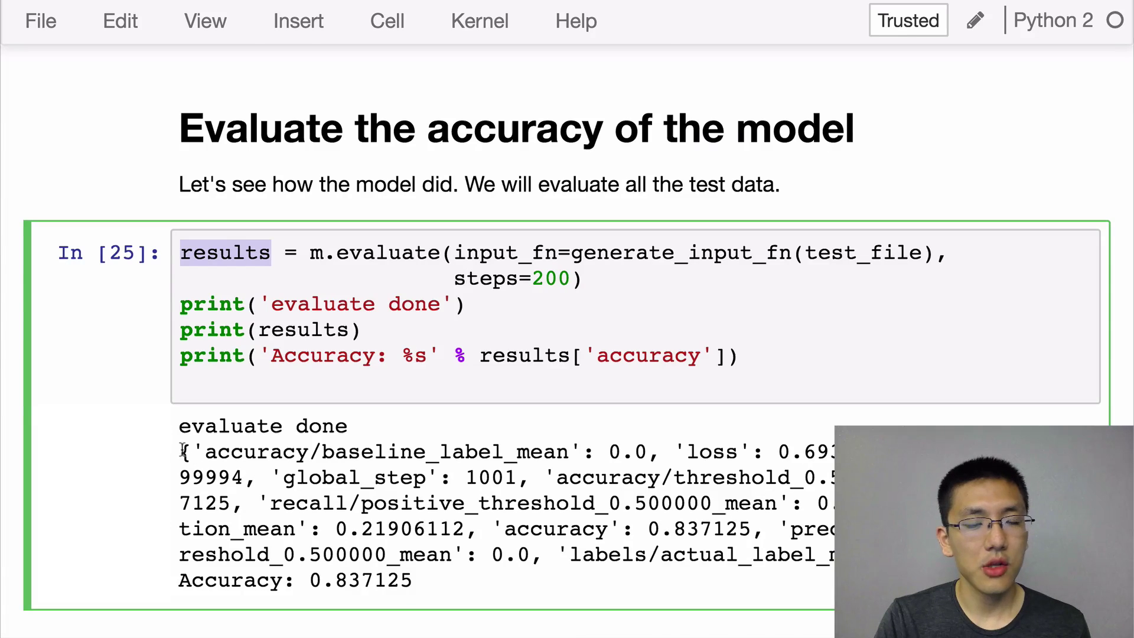
scroll(182, 453, "down", 1)
scroll(183, 382, "down", 3)
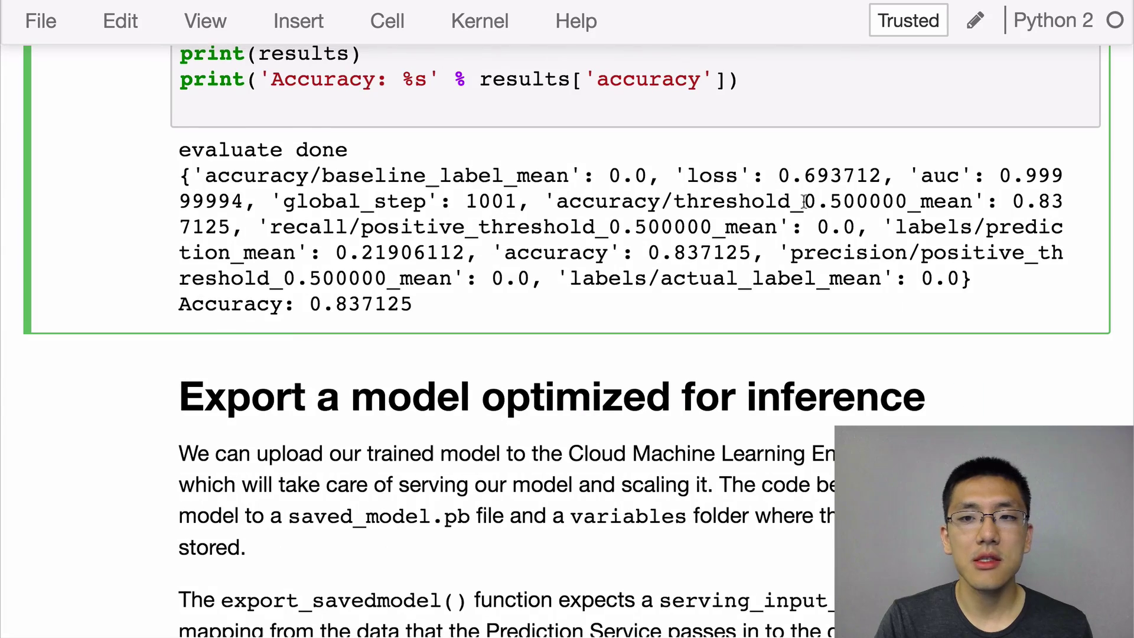
double_click(939, 174)
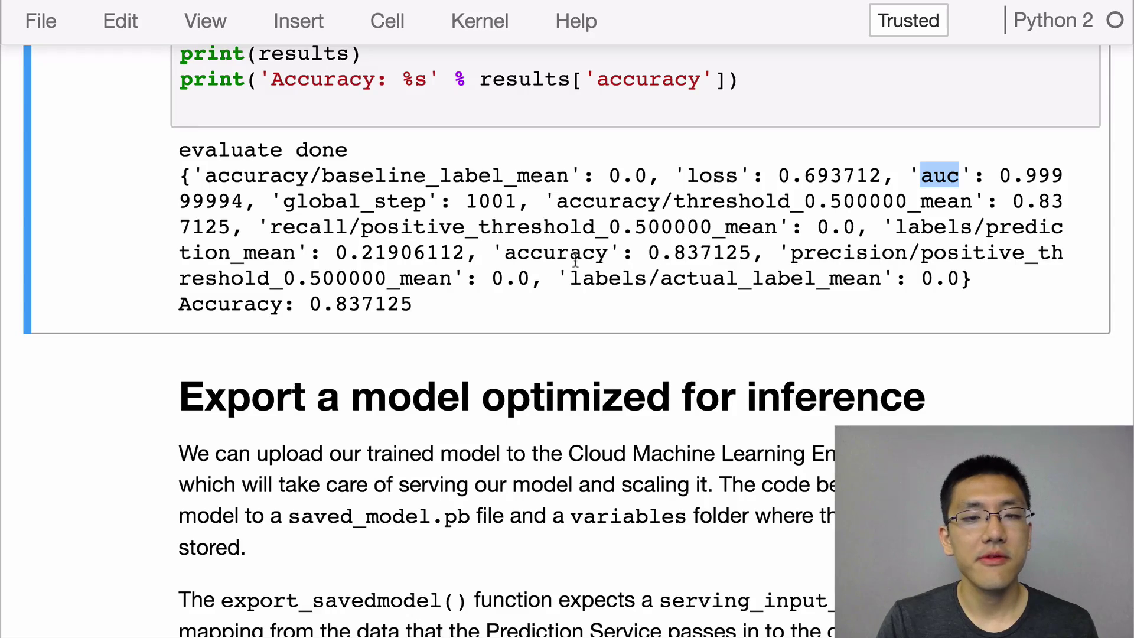
left_click(510, 253)
left_click_drag(495, 254, 750, 253)
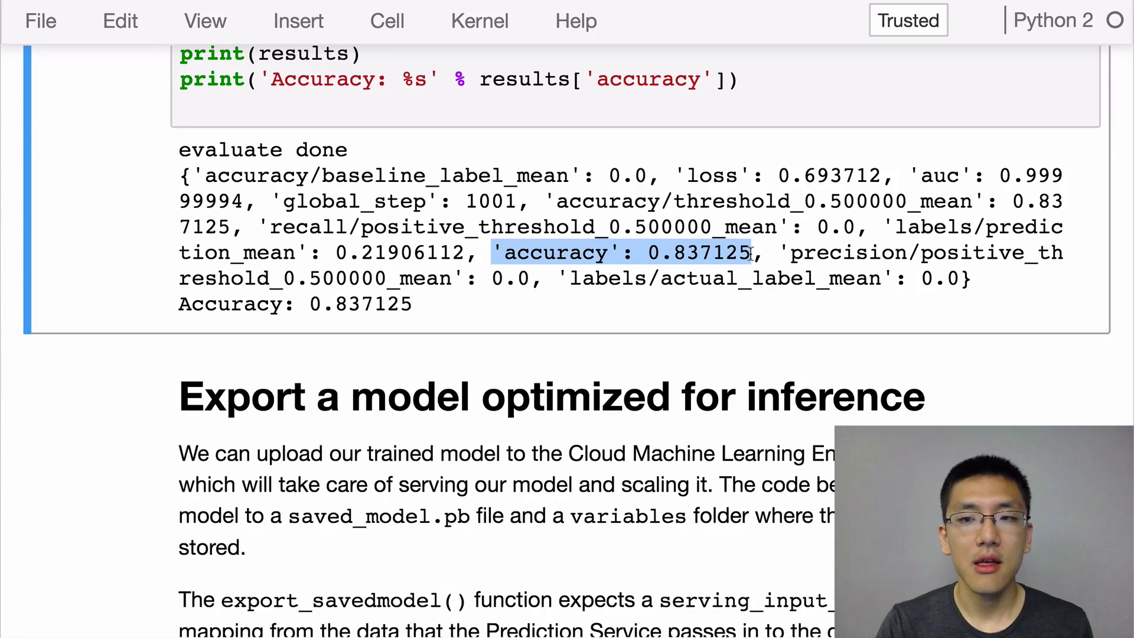
left_click(766, 258)
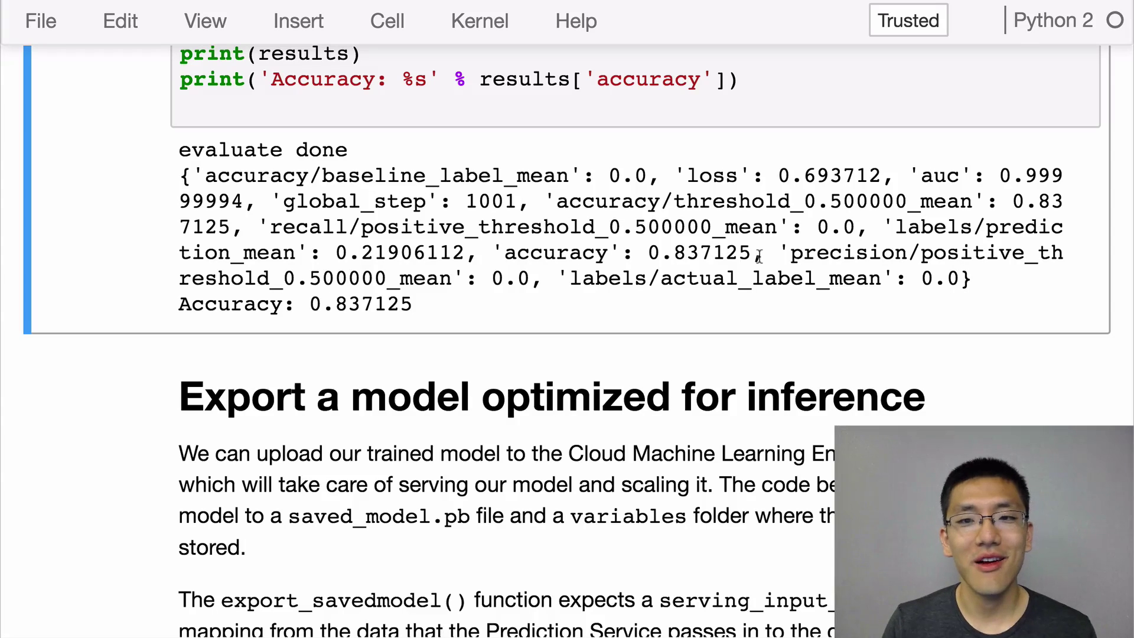
scroll(111, 307, "down", 1)
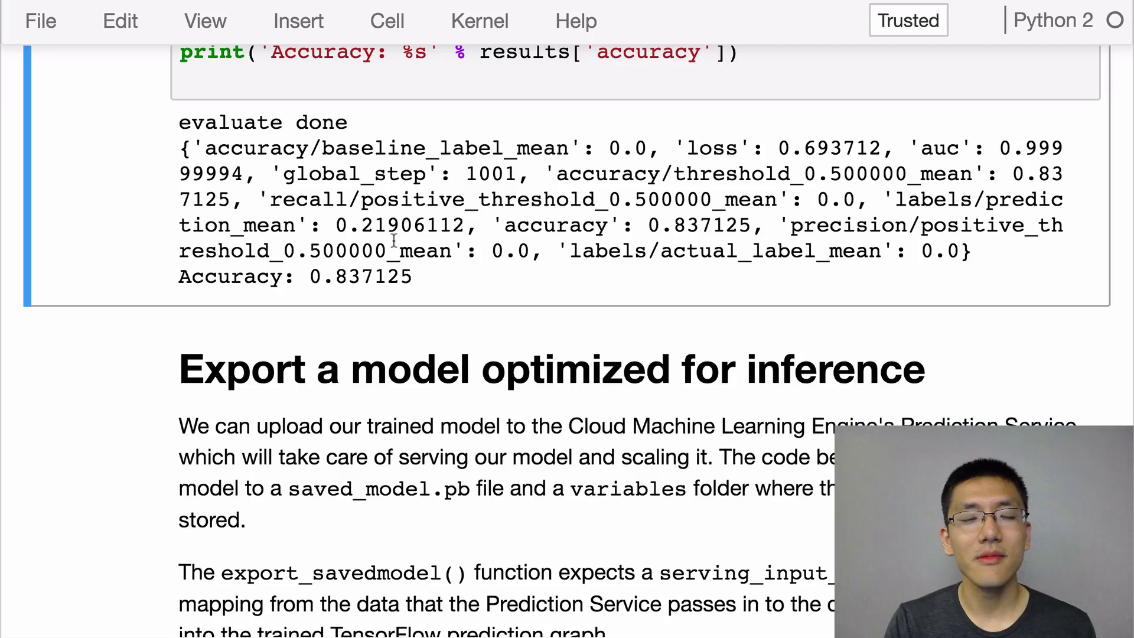
scroll(393, 241, "down", 1)
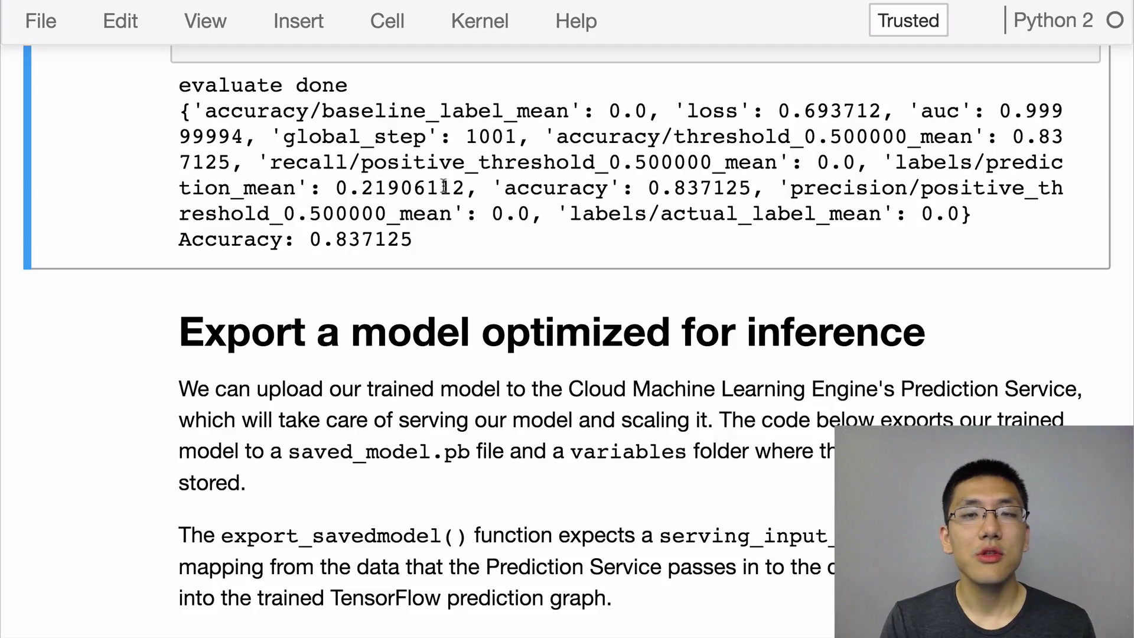
scroll(443, 187, "down", 2)
scroll(443, 187, "down", 1)
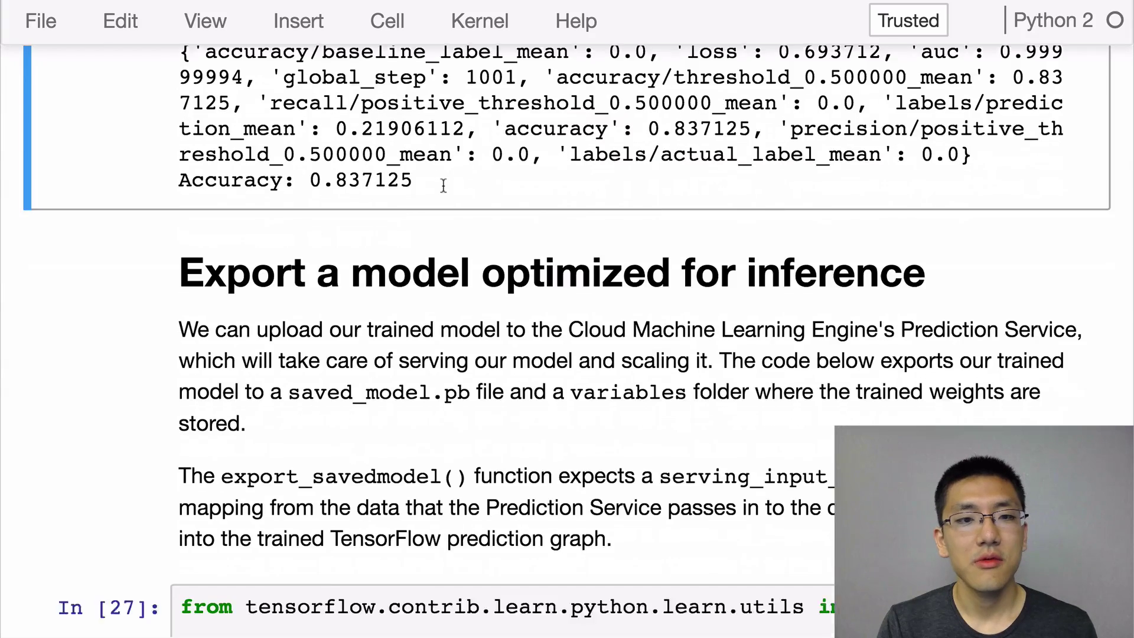
scroll(443, 187, "down", 1)
scroll(443, 186, "down", 2)
scroll(443, 183, "down", 2)
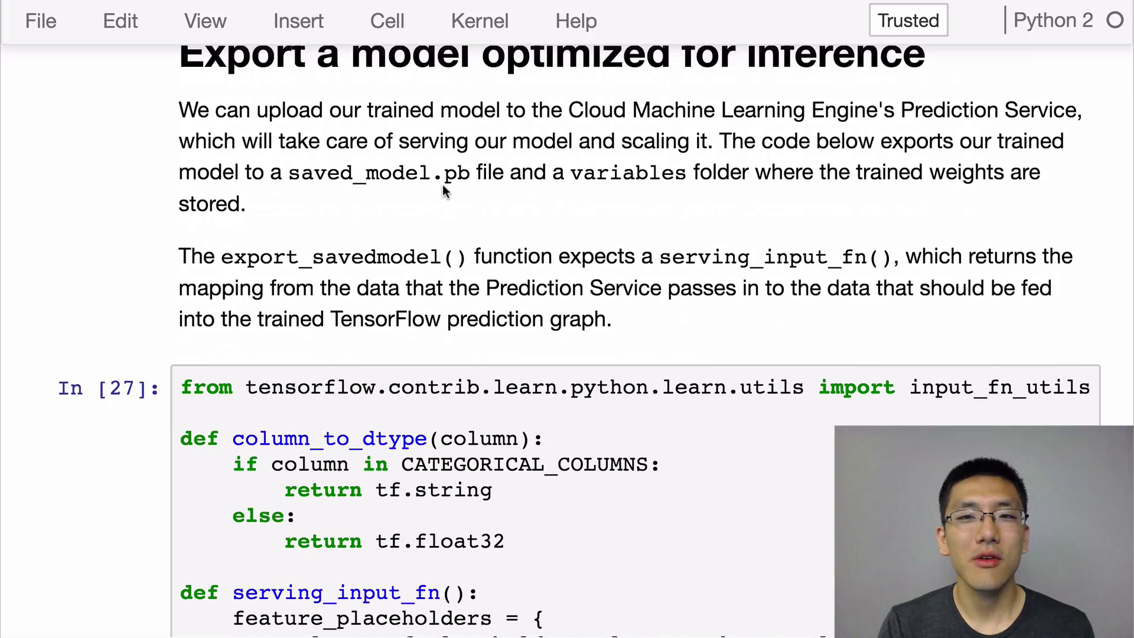
scroll(443, 186, "up", 1)
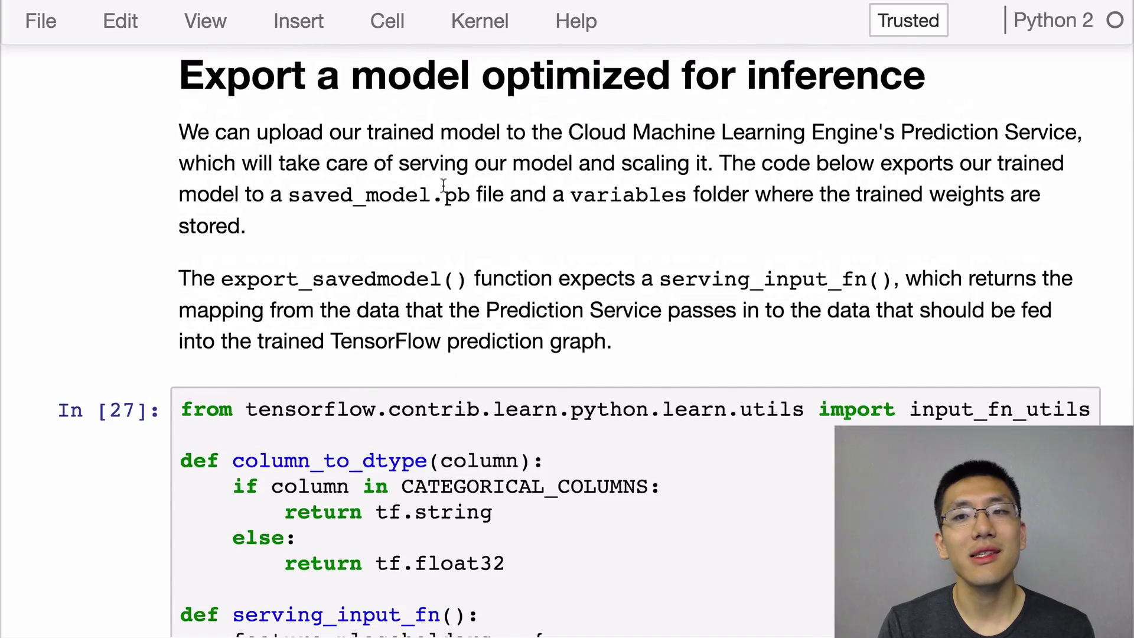
scroll(443, 186, "down", 2)
scroll(443, 186, "down", 3)
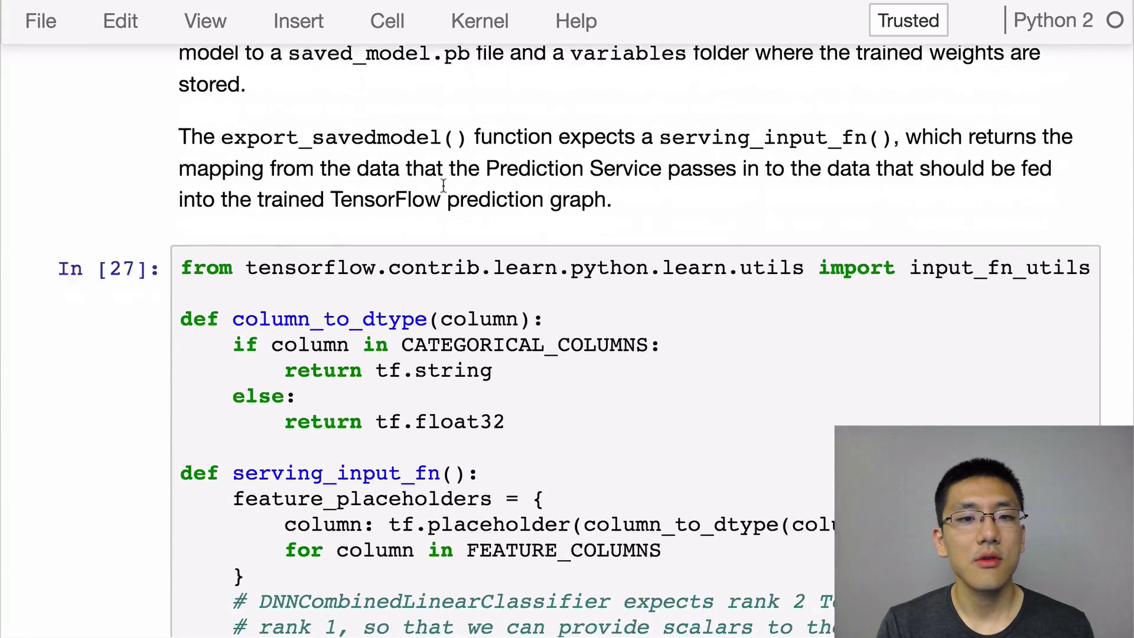
scroll(443, 186, "down", 2)
scroll(443, 183, "down", 2)
scroll(443, 183, "down", 3)
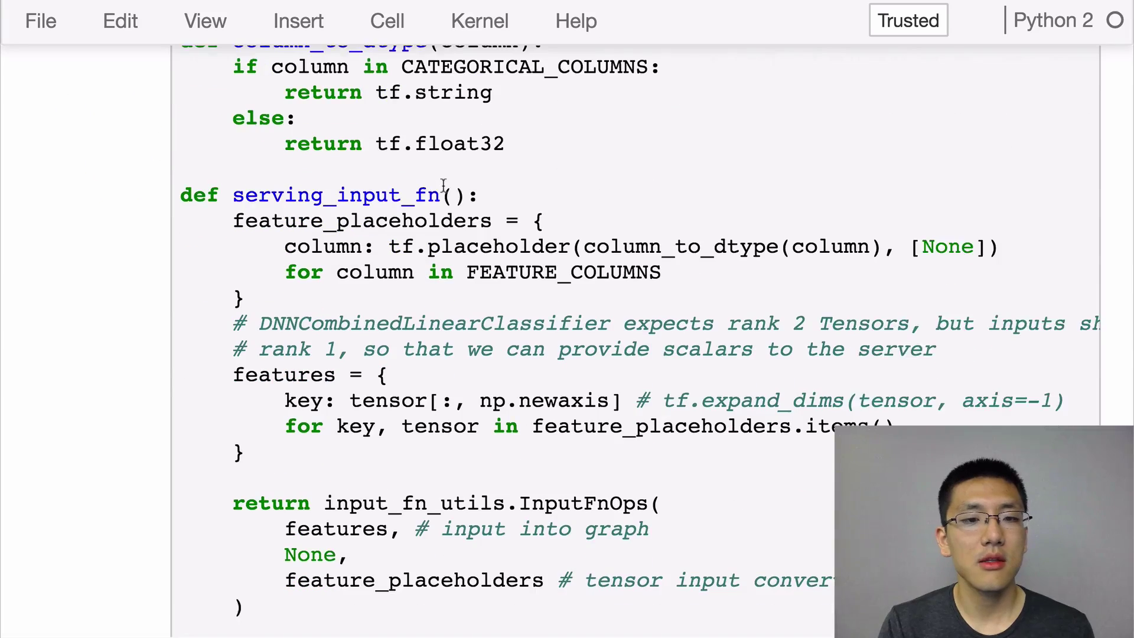
scroll(443, 184, "down", 3)
scroll(443, 186, "down", 3)
scroll(443, 186, "down", 1)
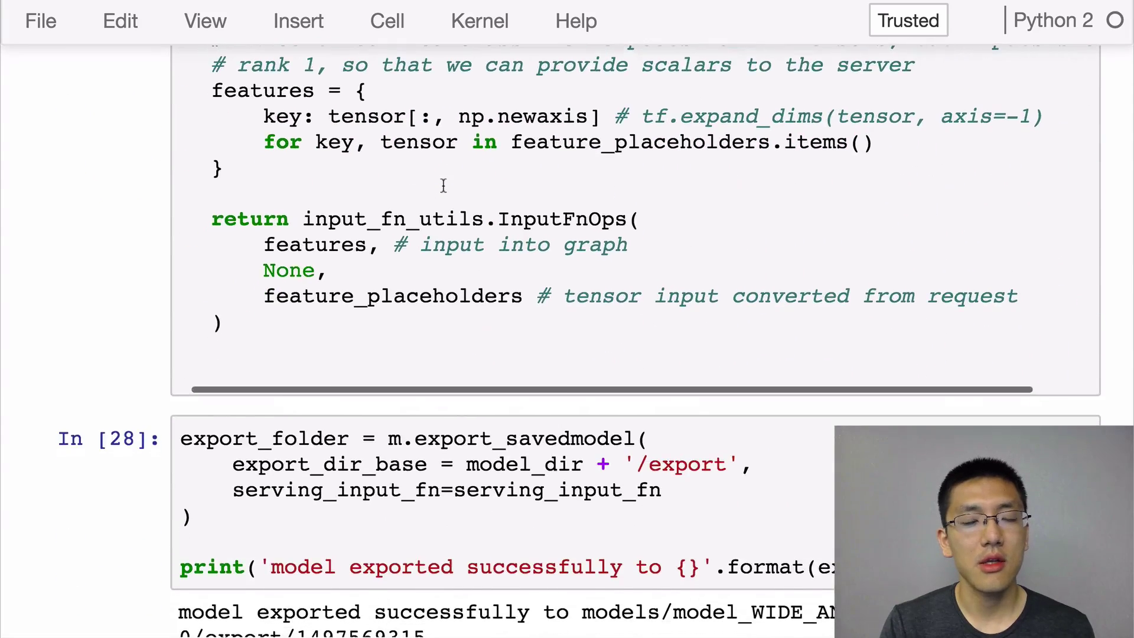
double_click(449, 441)
left_click_drag(398, 445, 394, 443)
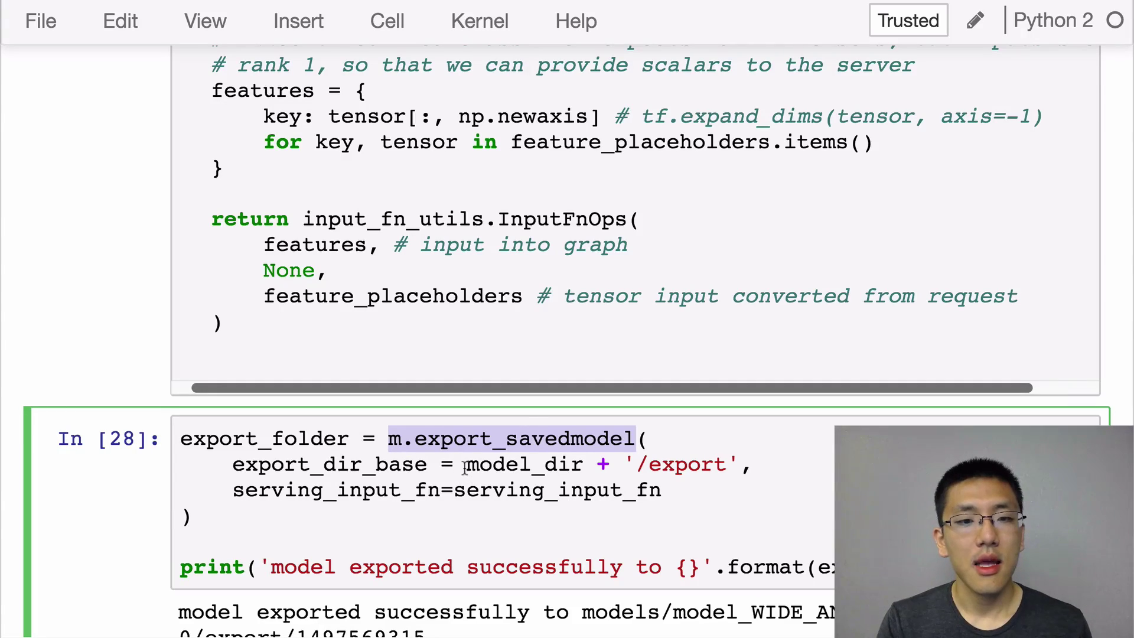
left_click_drag(466, 465, 739, 470)
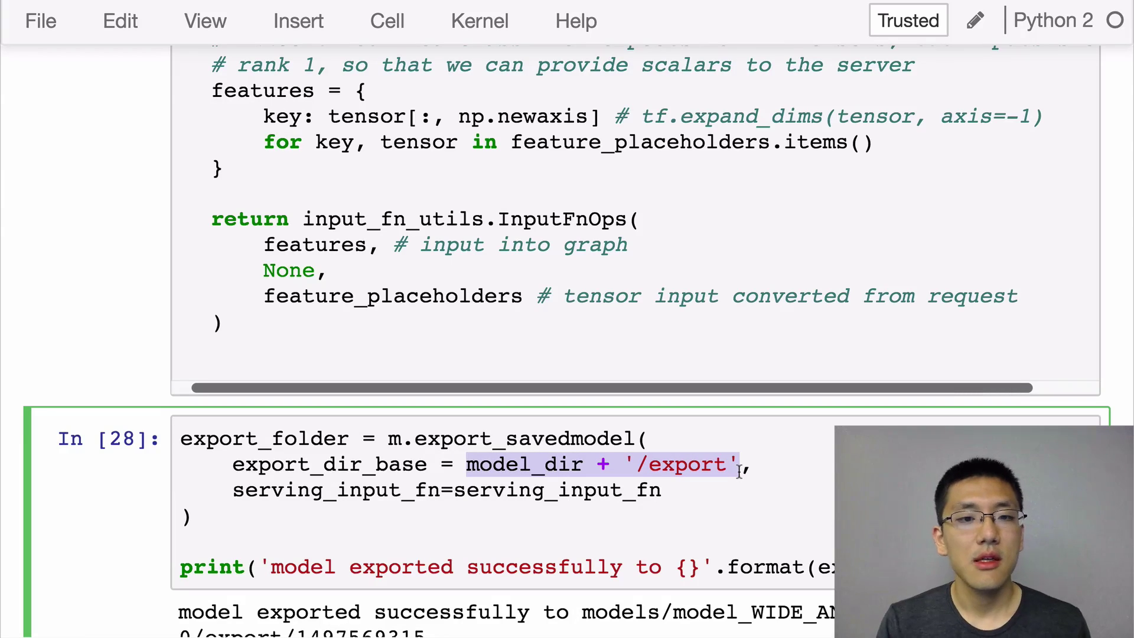
double_click(641, 493)
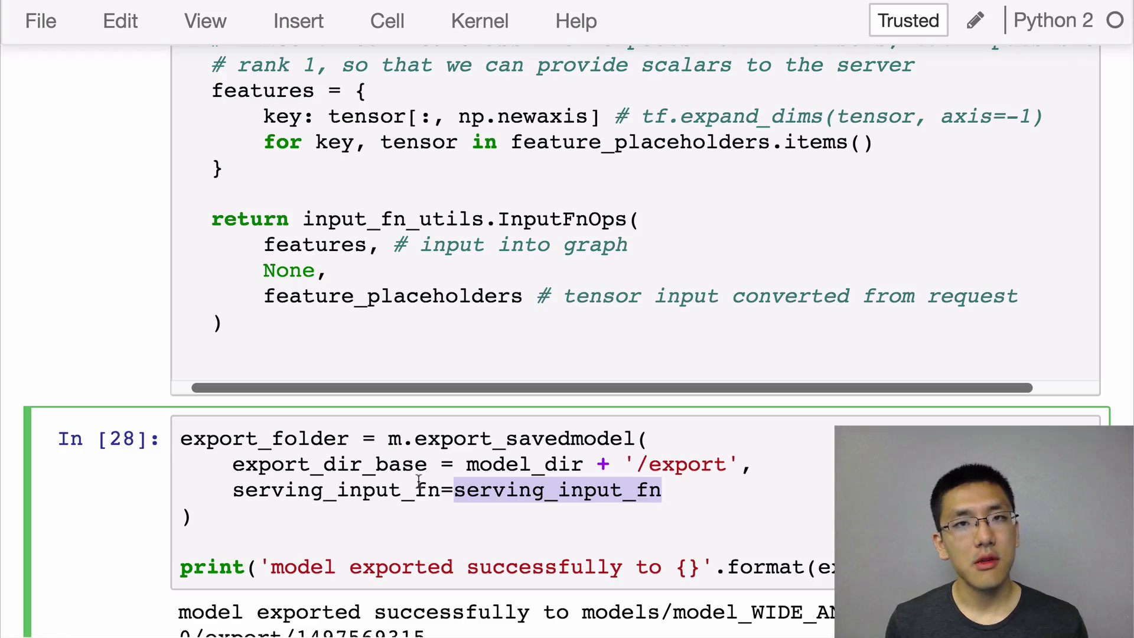
scroll(418, 481, "up", 1)
scroll(414, 398, "up", 3)
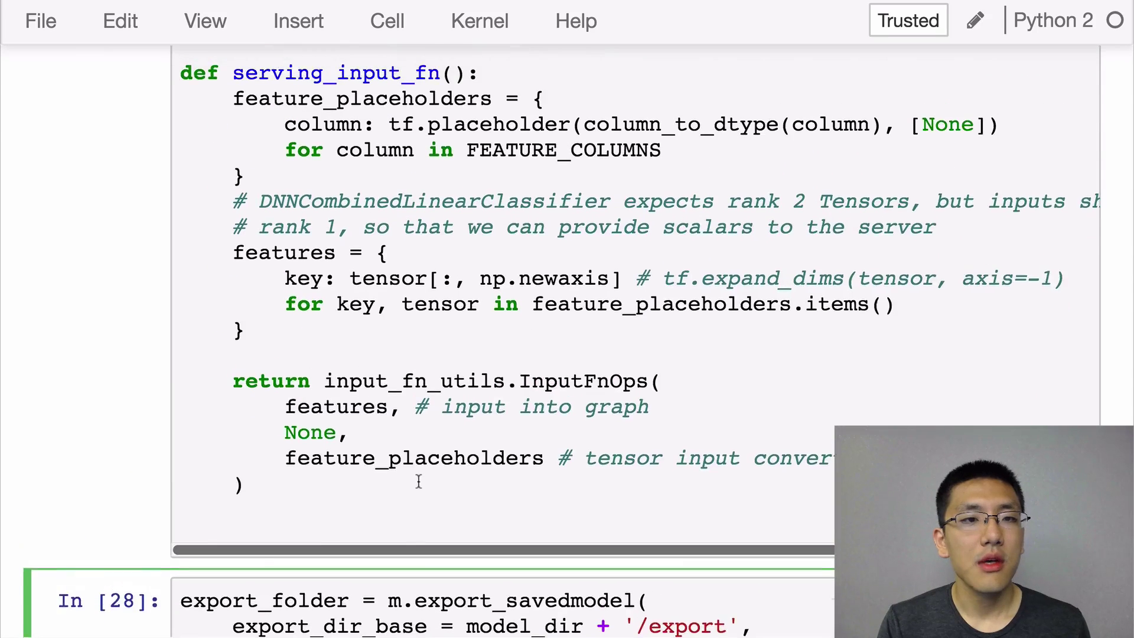
scroll(407, 315, "up", 2)
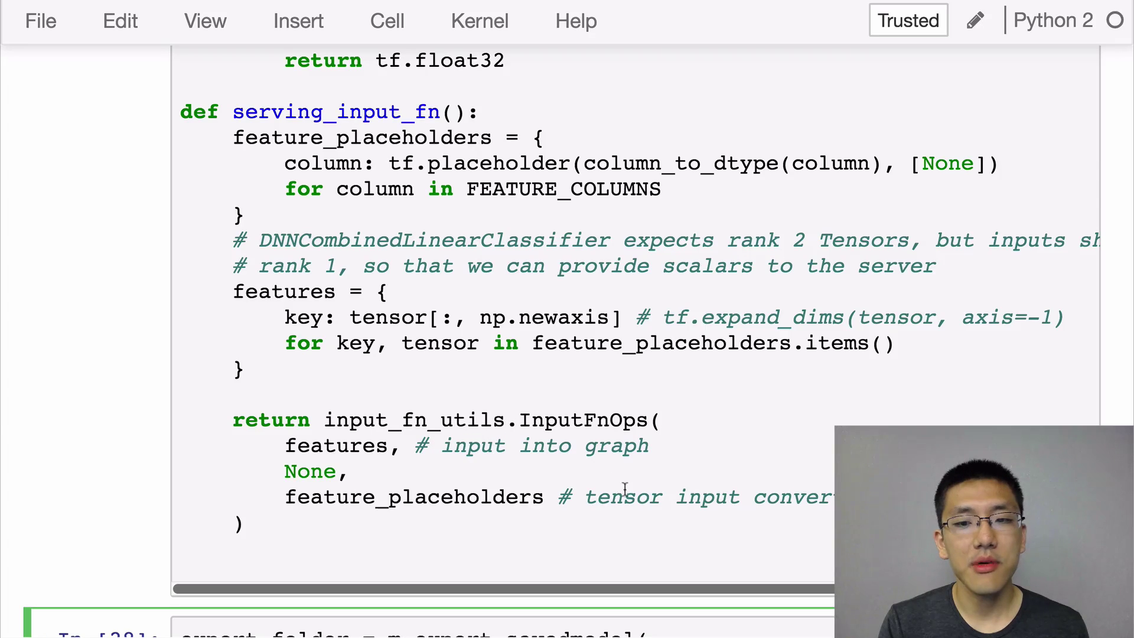
left_click_drag(651, 497, 286, 501)
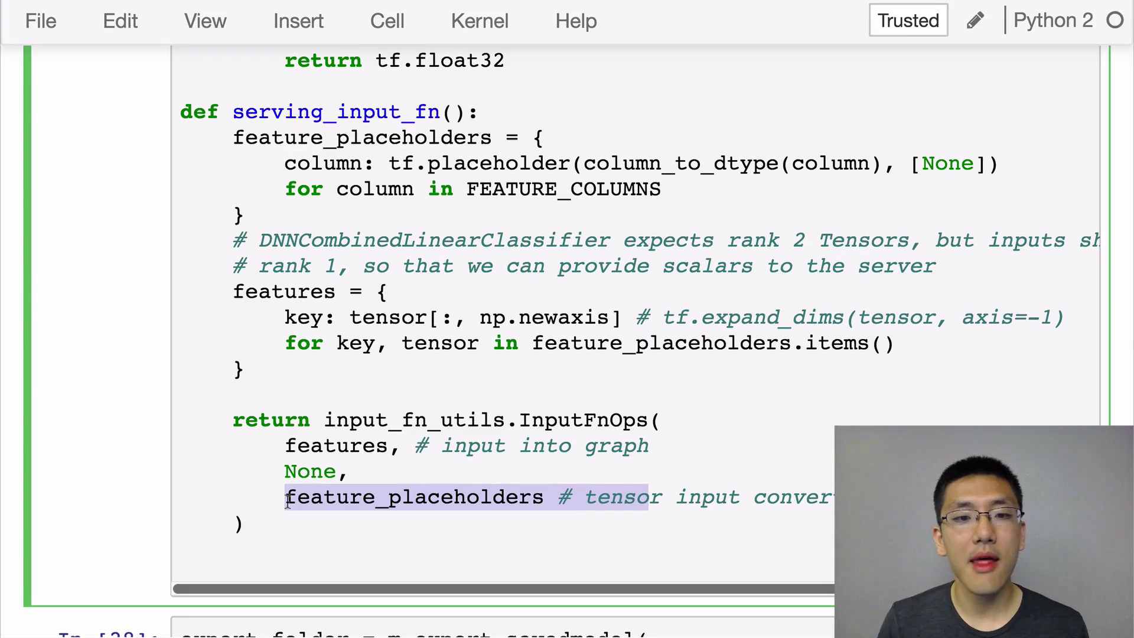
double_click(308, 443)
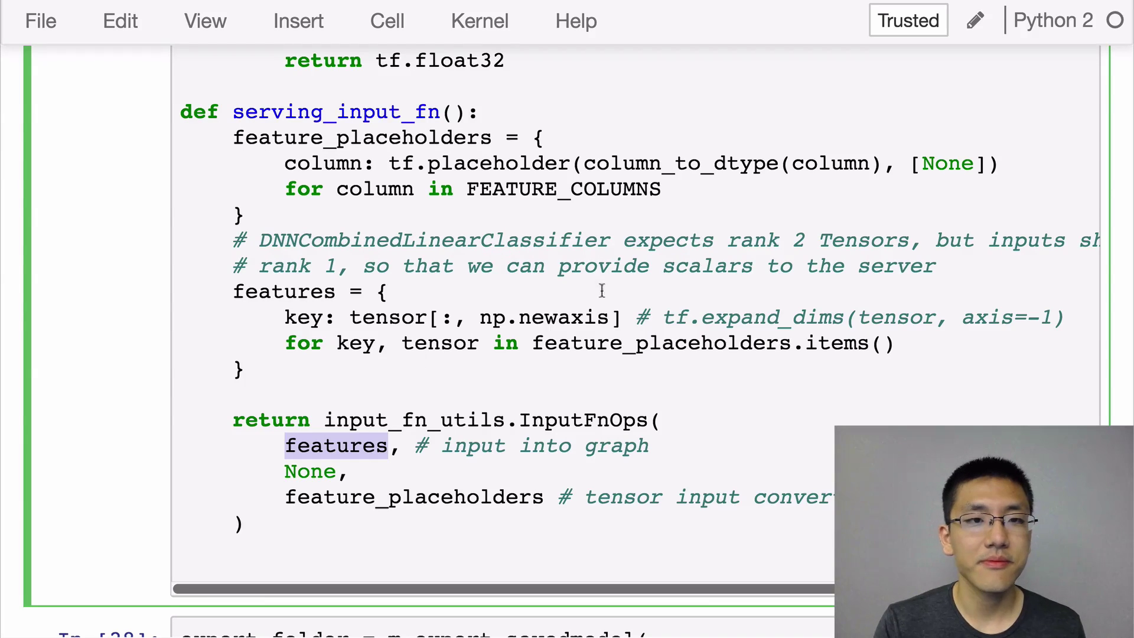
scroll(565, 335, "down", 3)
scroll(566, 335, "down", 1)
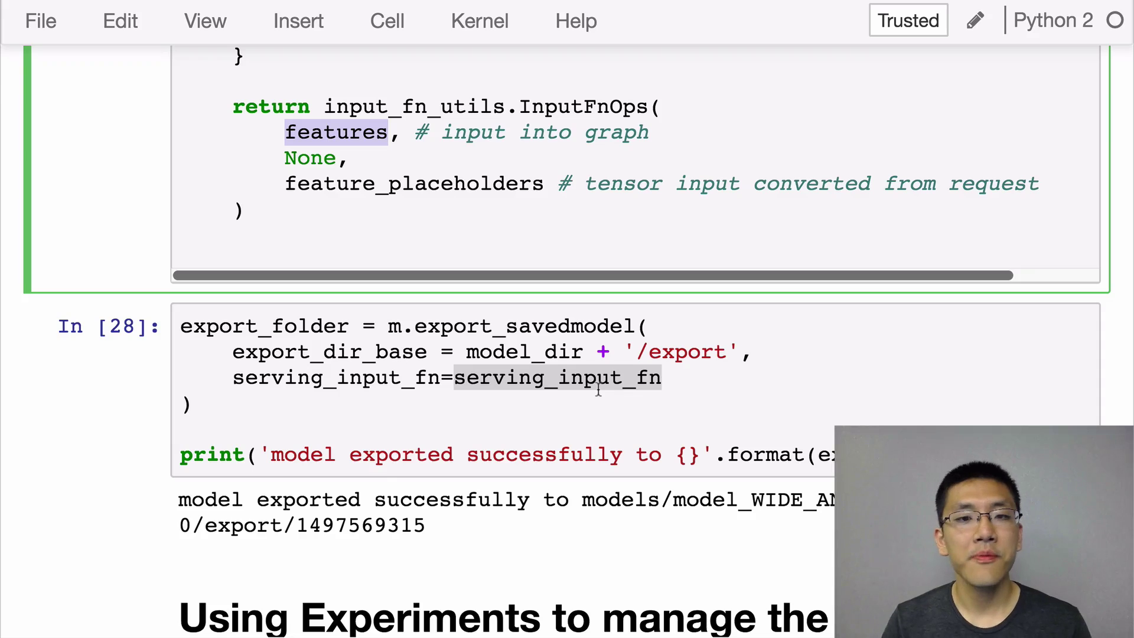
scroll(598, 390, "down", 1)
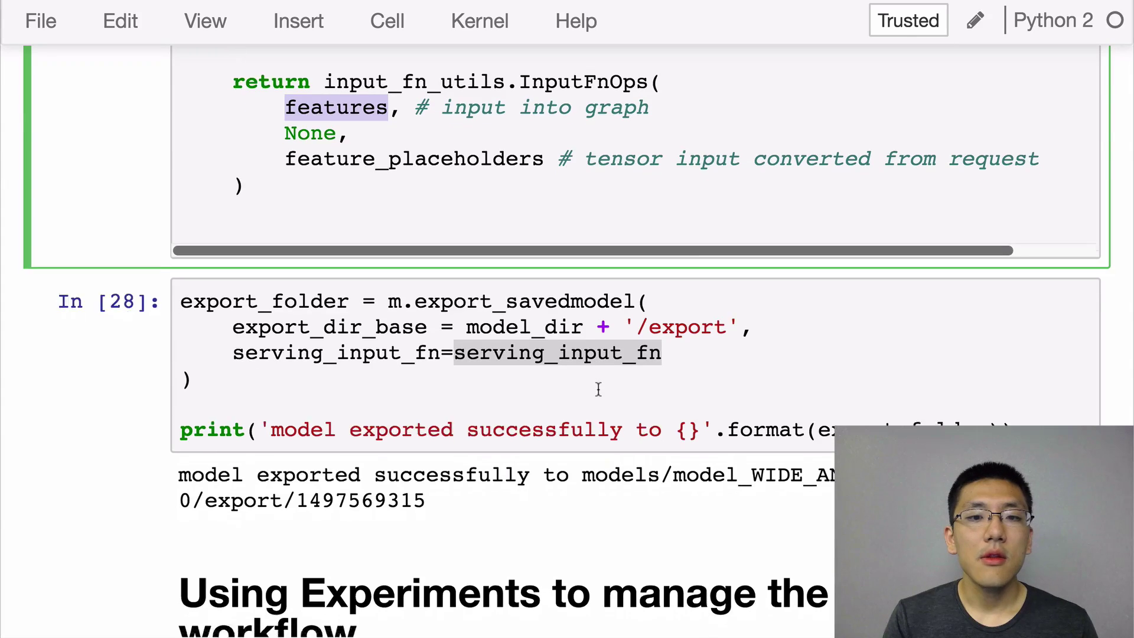
scroll(598, 390, "up", 1)
scroll(599, 387, "up", 1)
scroll(601, 391, "up", 1)
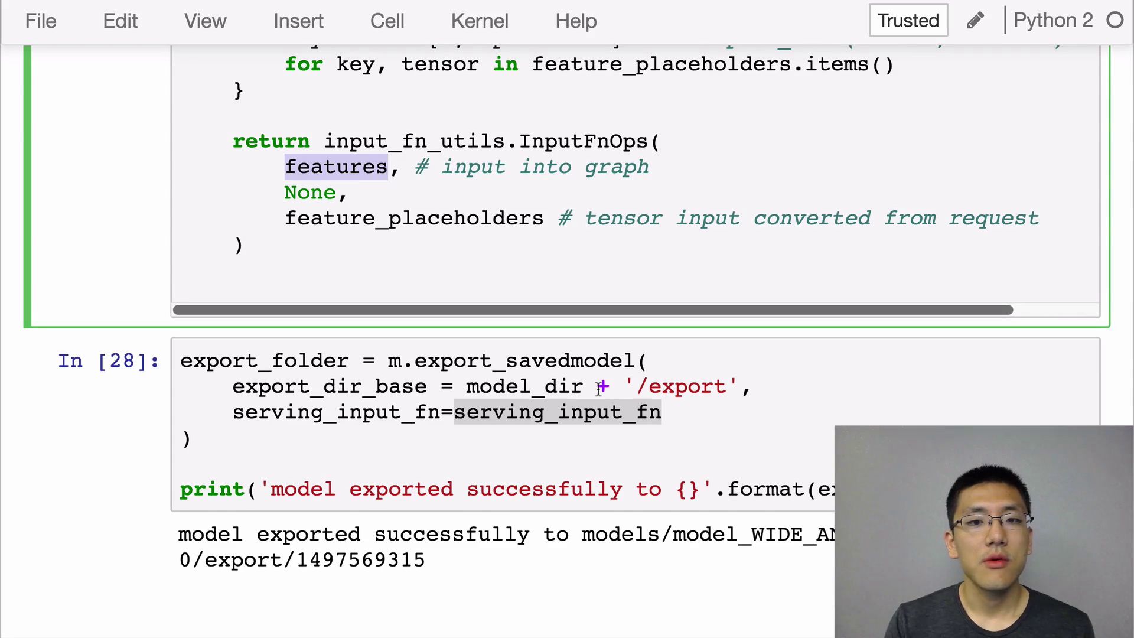
scroll(599, 388, "up", 3)
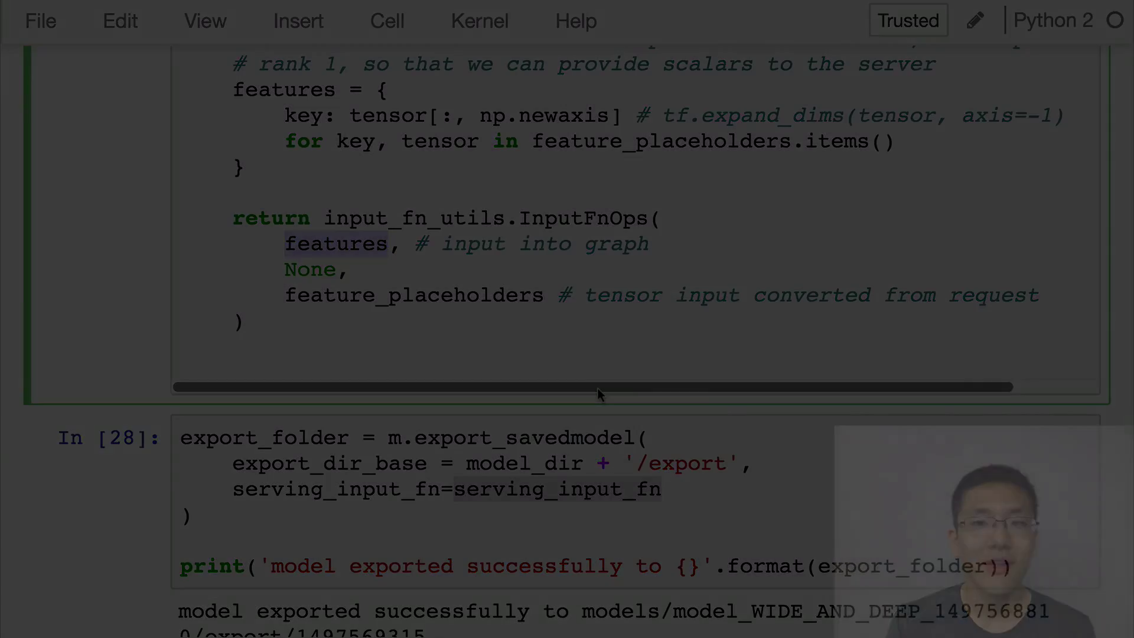